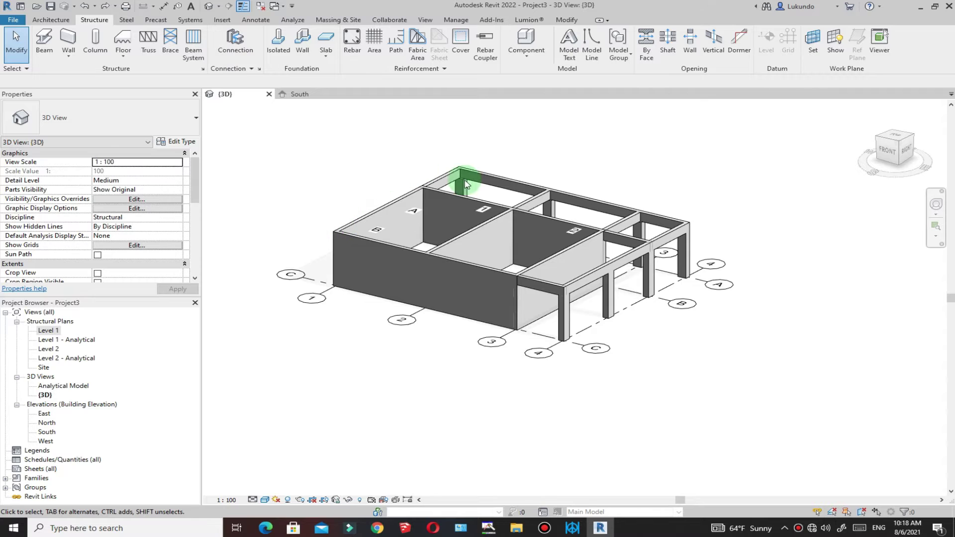
left_click(498, 366)
left_click(495, 369)
mouse_move(490, 369)
middle_mouse_down("shift")
mouse_move(485, 309)
mouse_move(462, 392)
middle_mouse_up("shift")
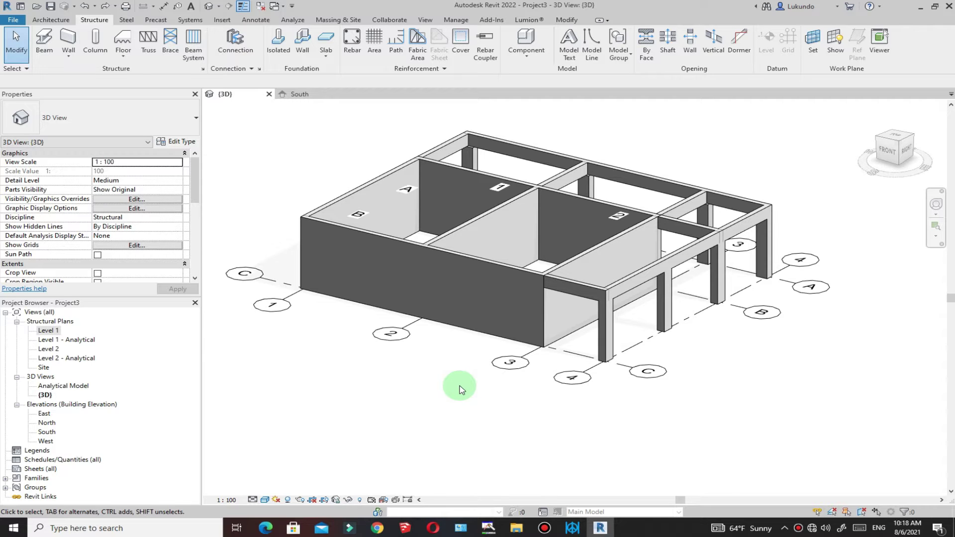
middle_click_drag(458, 187, 457, 207)
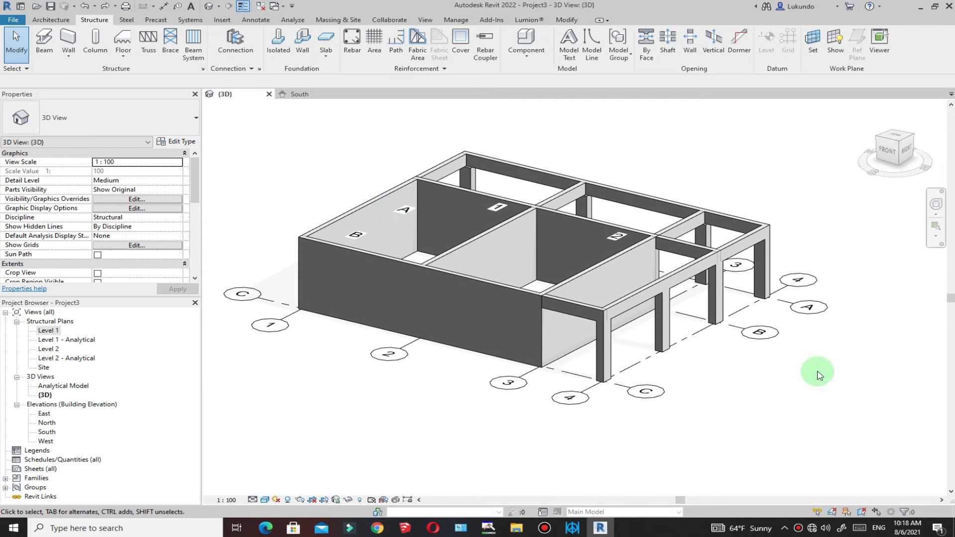
scroll(791, 244, "up", 1)
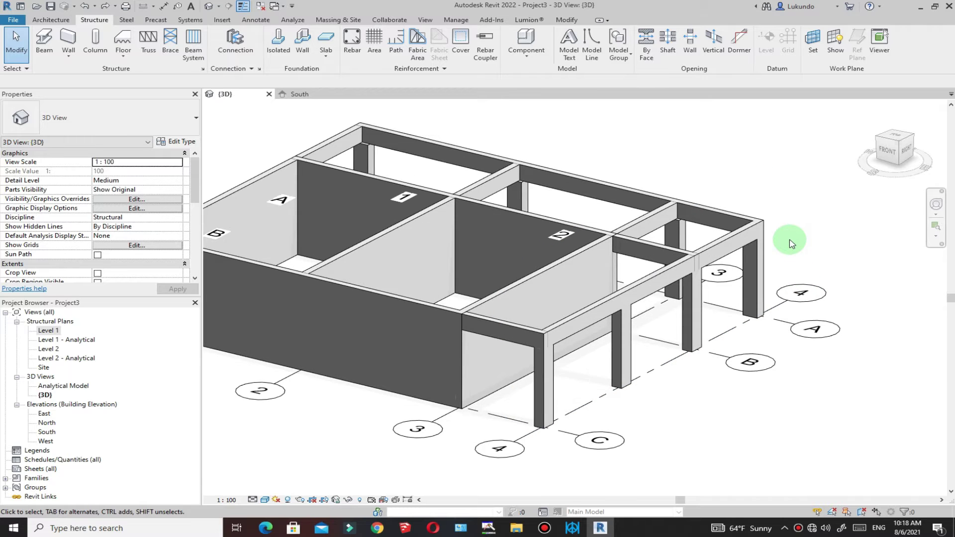
scroll(791, 244, "down", 1)
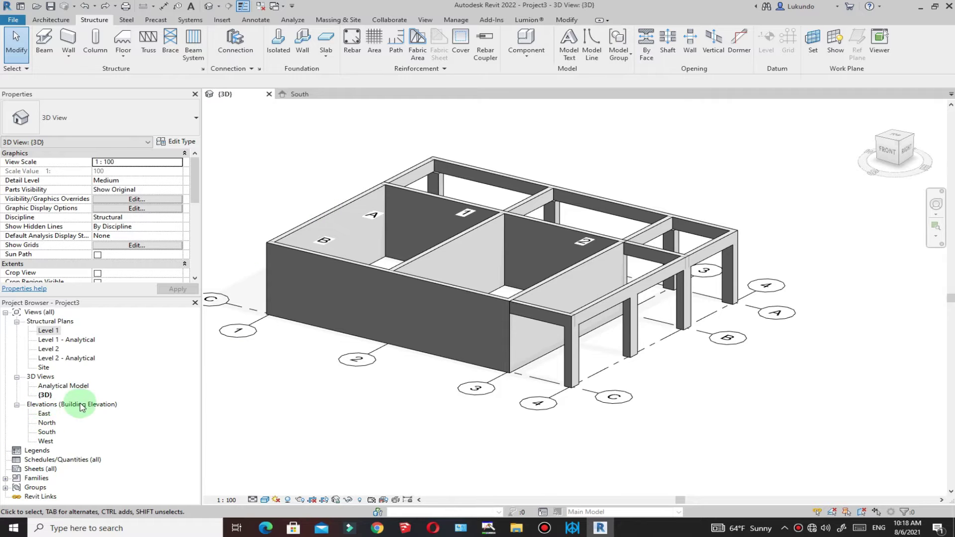
Step: Open the South elevation and draw a new level about 1850 mm below Level 1, aligned with the ends of the existing levels
double_click(47, 432)
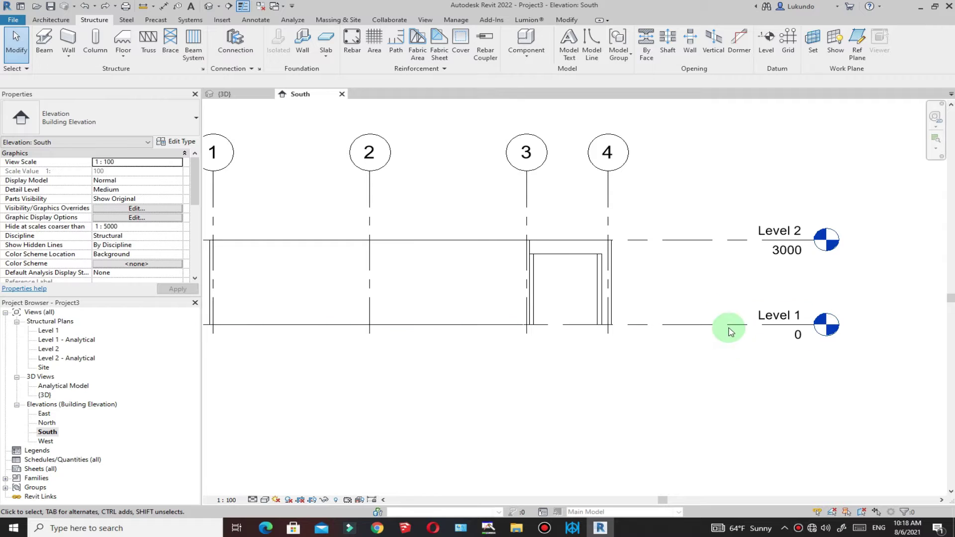
scroll(694, 324, "down", 3)
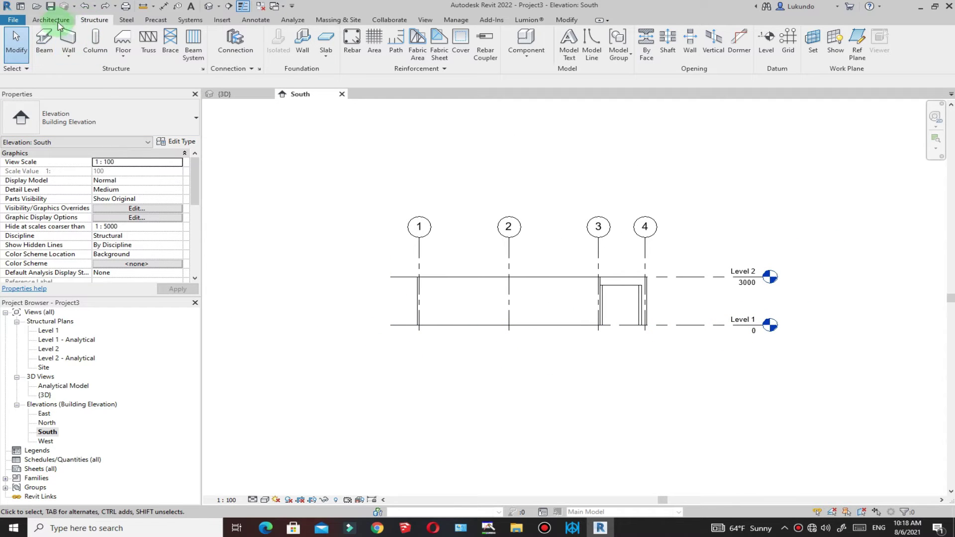
left_click(766, 40)
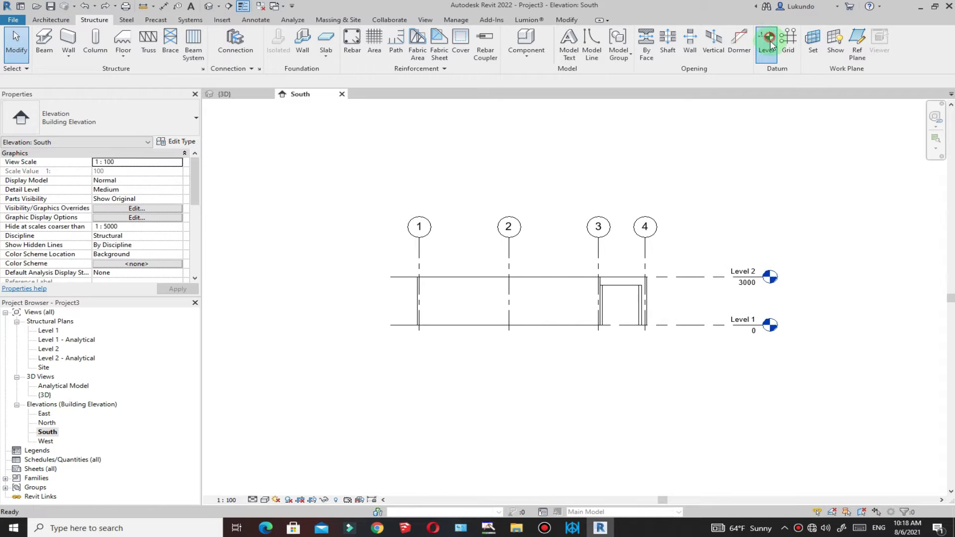
scroll(445, 358, "up", 2)
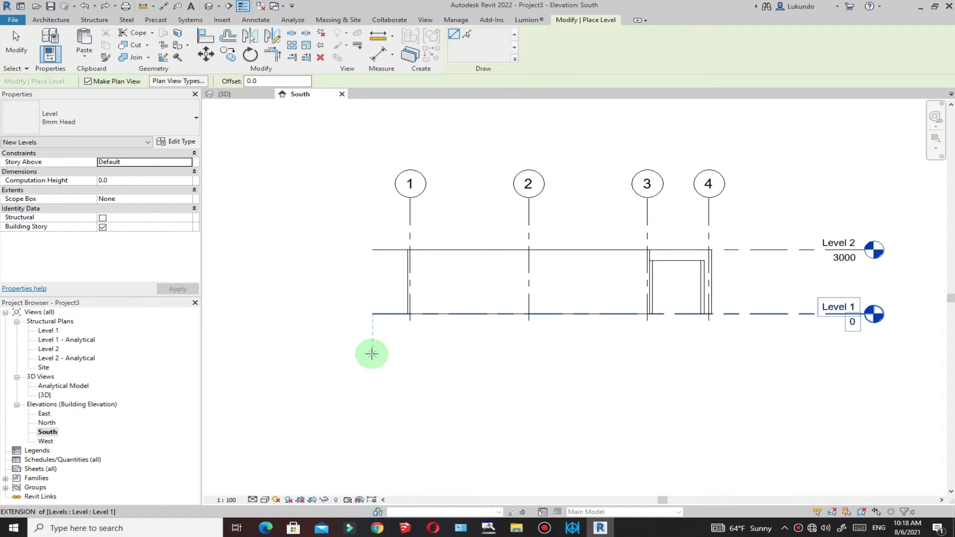
left_click(372, 353)
left_click(864, 353)
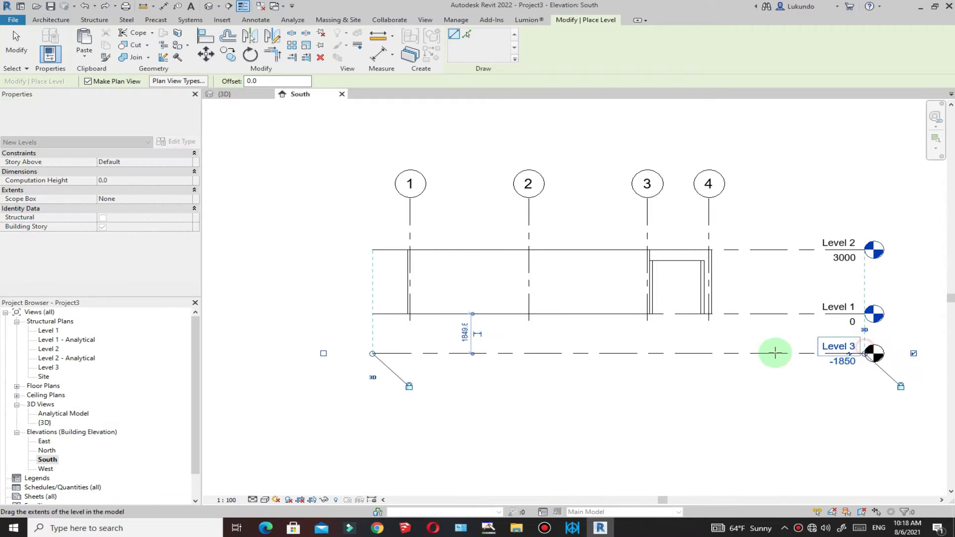
left_click(15, 40)
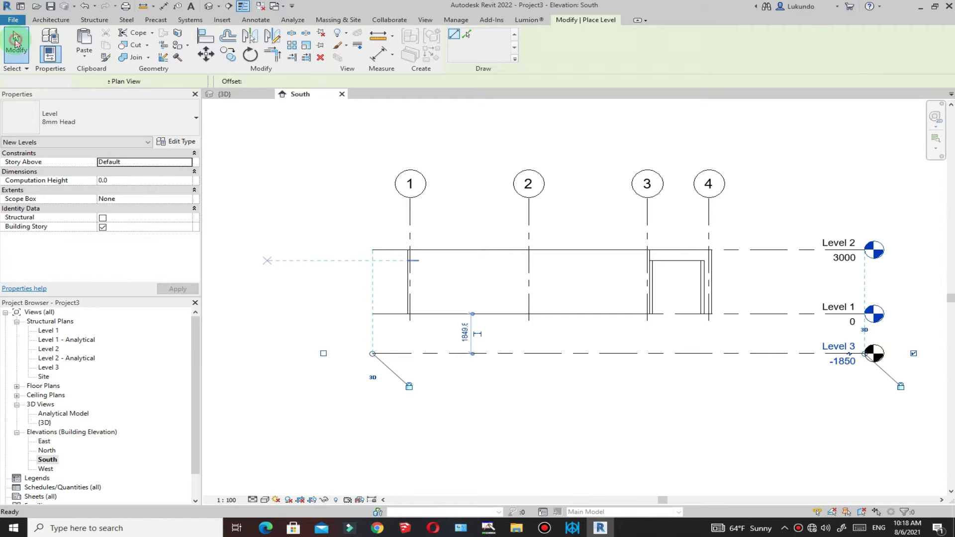
Step: Rename the new level below Level 1 as TOF and rename its corresponding views too
scroll(796, 350, "down", 2)
scroll(768, 334, "up", 5)
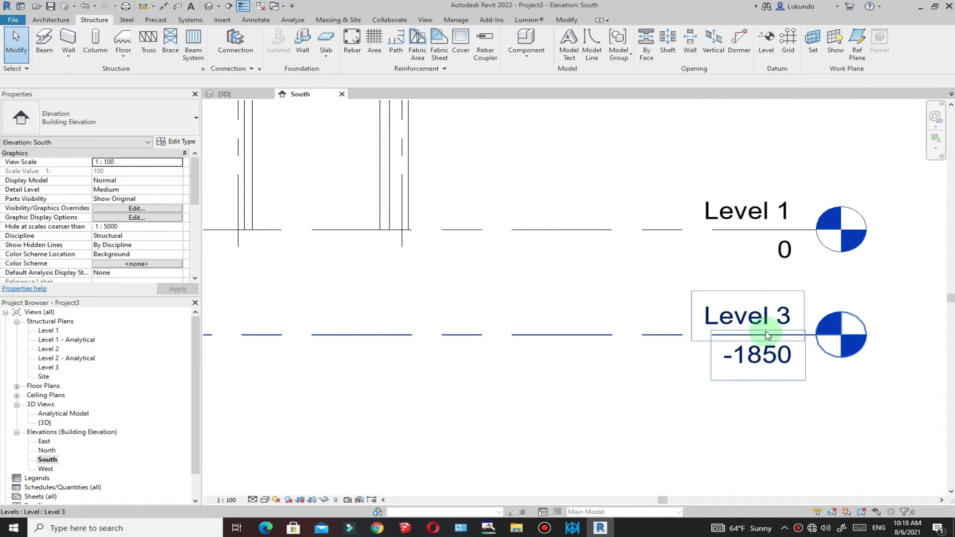
left_click(763, 317)
left_click(764, 318)
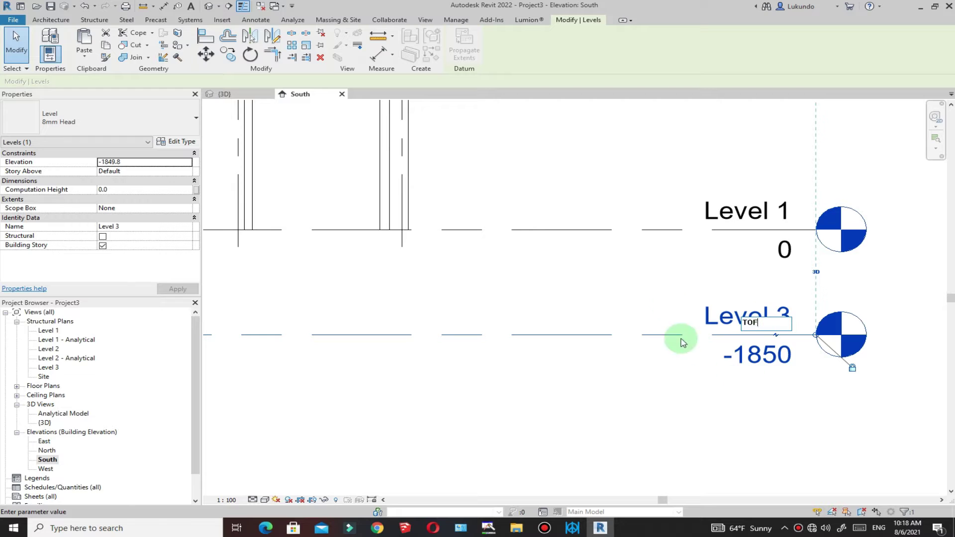
key("Return")
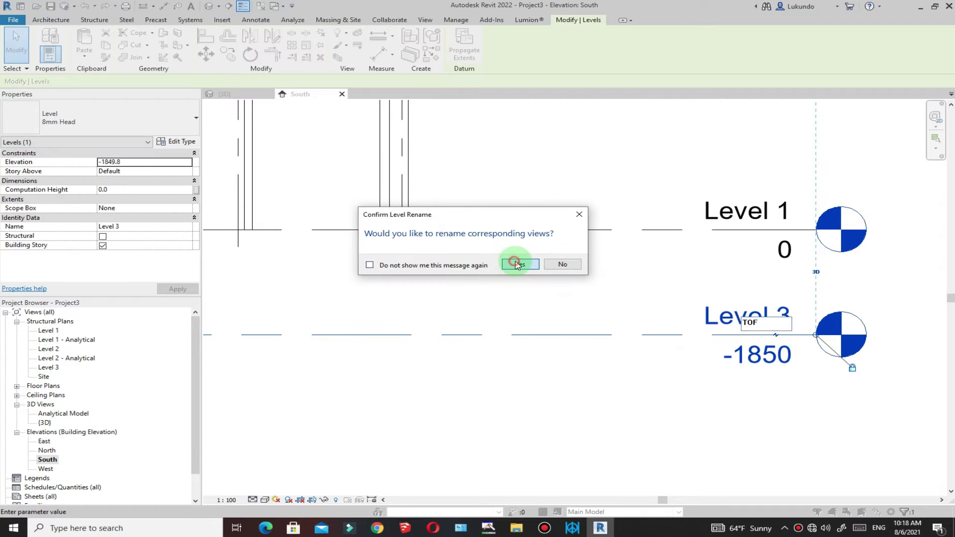
left_click(516, 264)
scroll(775, 363, "down", 3)
left_click(752, 377)
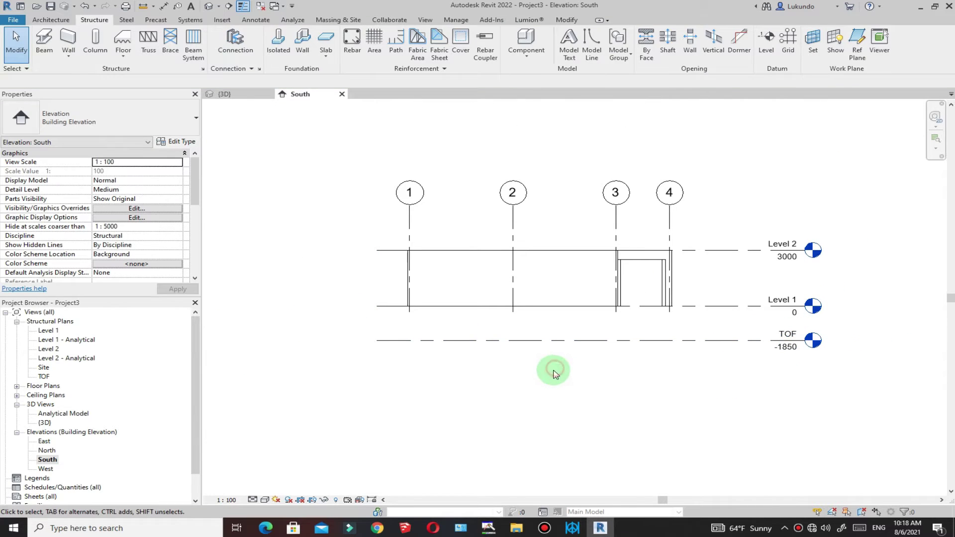
Step: Set the distance between the TOF level and Level 1 to 1000 mm
left_click(491, 340)
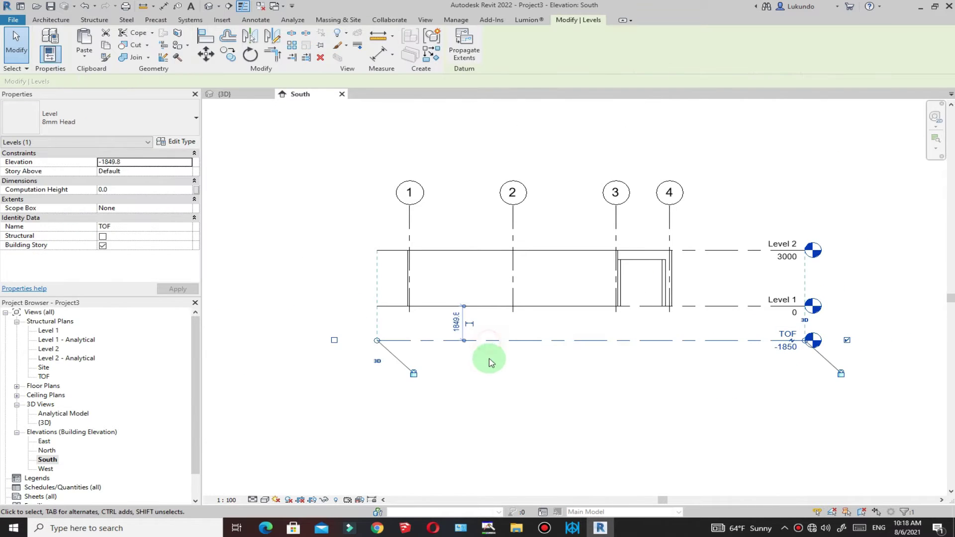
left_click(456, 323)
scroll(456, 324, "up", 2)
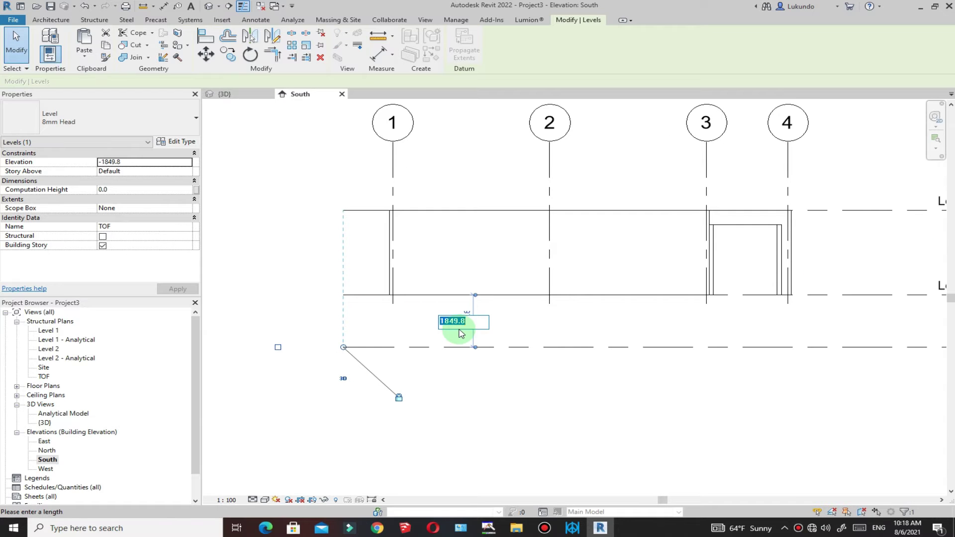
key("Return")
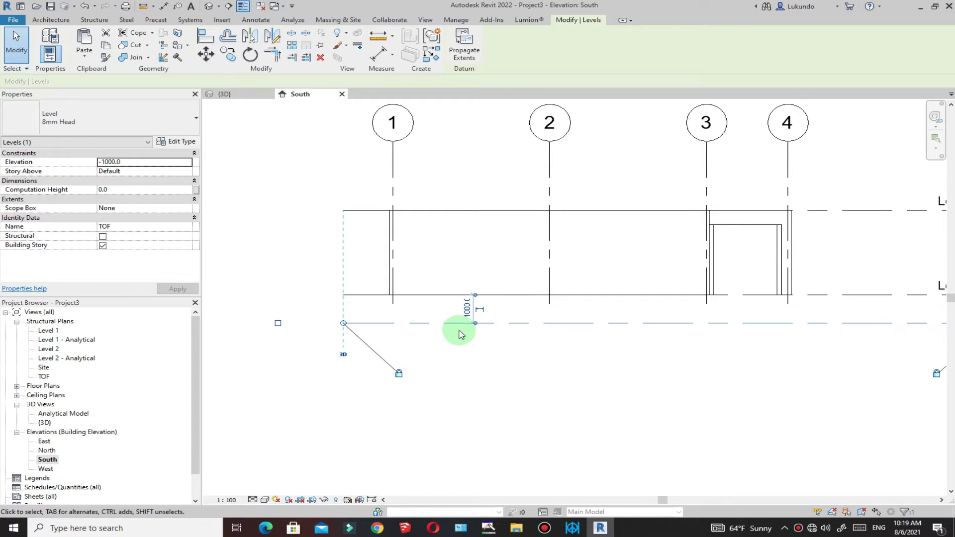
scroll(349, 356, "down", 2)
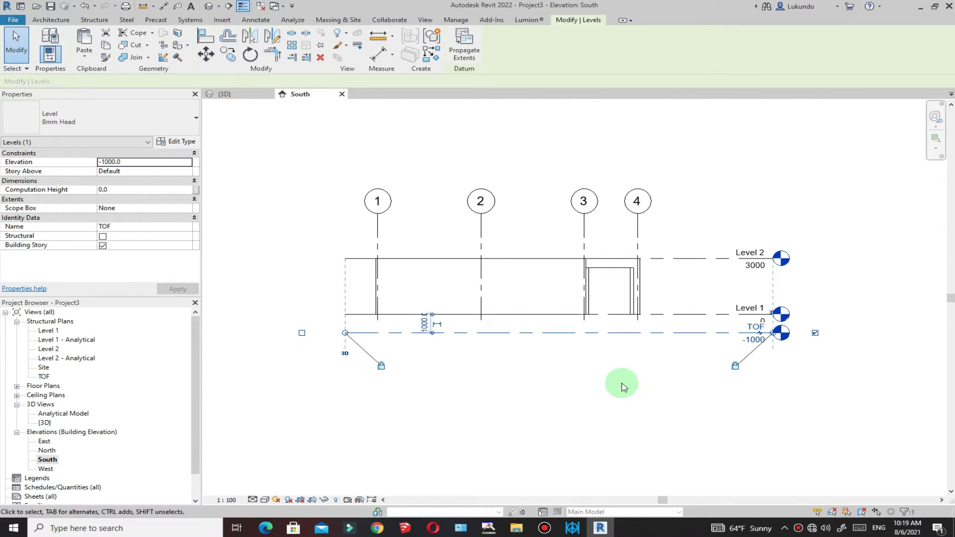
left_click(696, 209)
Step: Review the levels in the elevation, and open the Level 1 structural plan to examine the wall and column layout on the grid
scroll(714, 341, "up", 2)
scroll(371, 356, "down", 3)
scroll(746, 305, "up", 4)
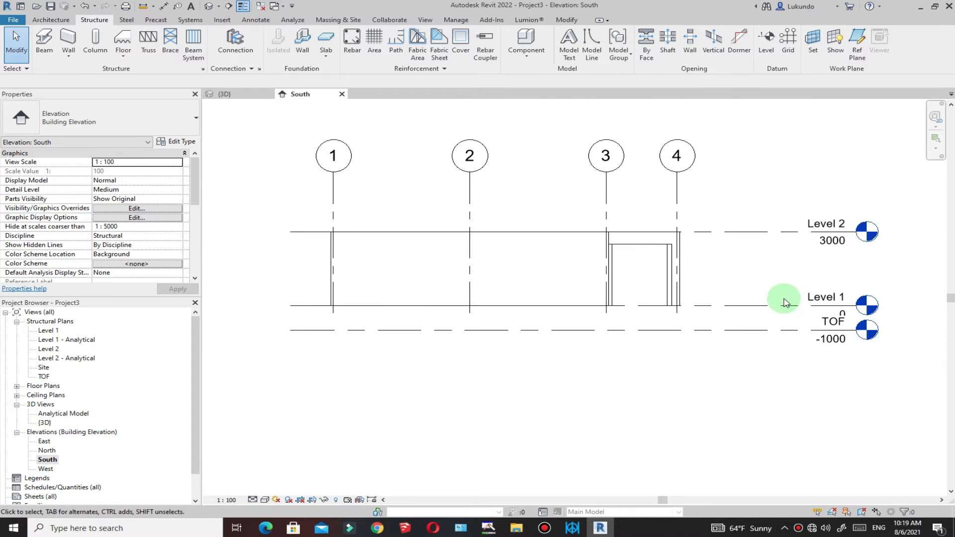
scroll(647, 343, "down", 3)
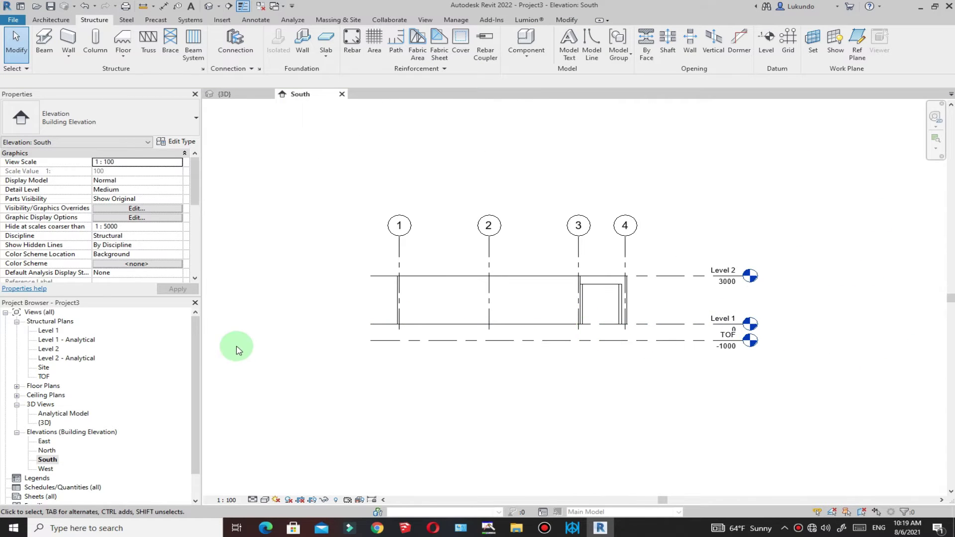
double_click(51, 331)
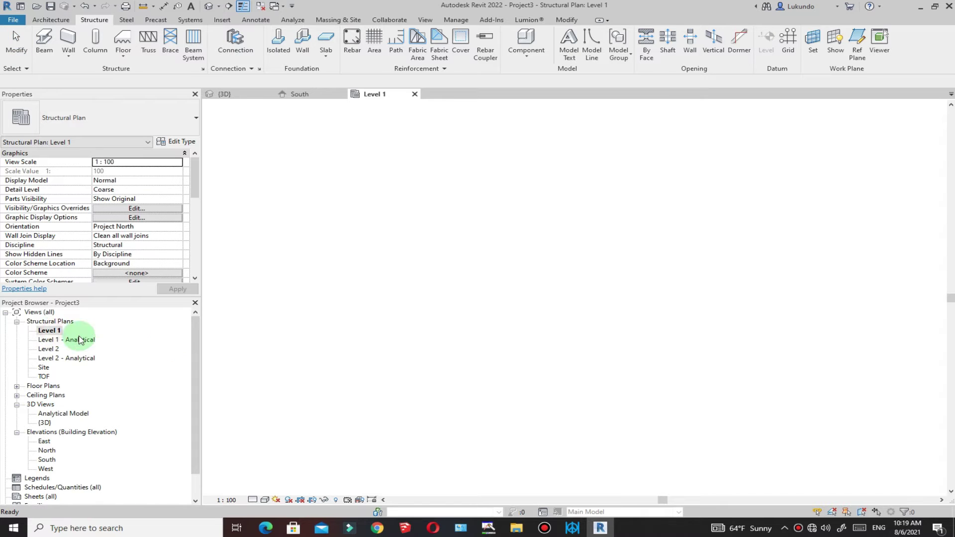
scroll(531, 305, "up", 3)
scroll(442, 302, "down", 1)
scroll(433, 299, "up", 1)
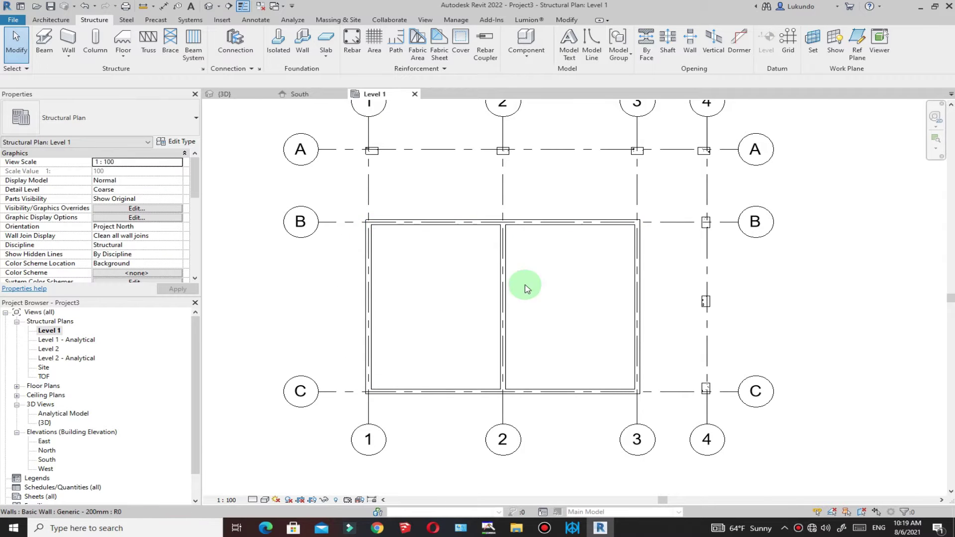
scroll(508, 317, "down", 2)
scroll(527, 316, "down", 1)
scroll(547, 316, "up", 3)
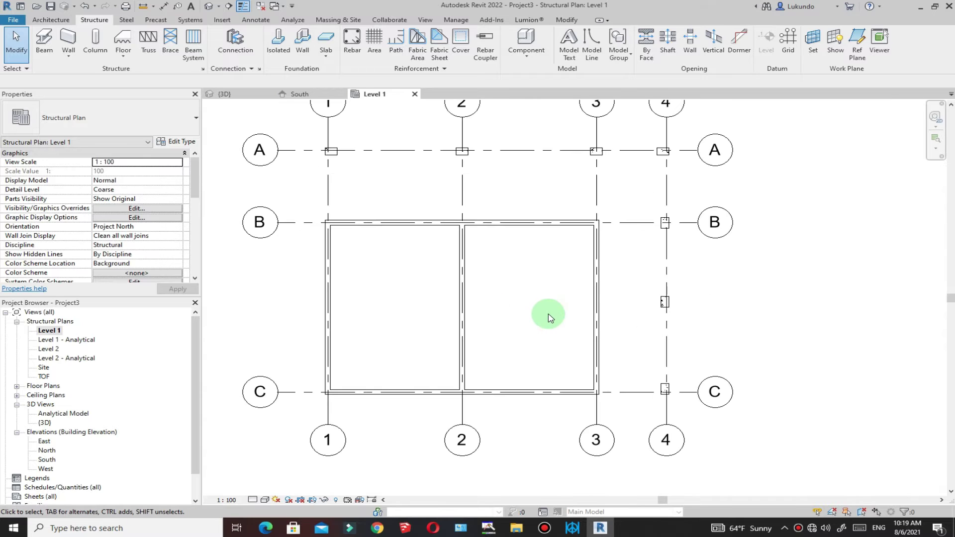
scroll(529, 334, "down", 2)
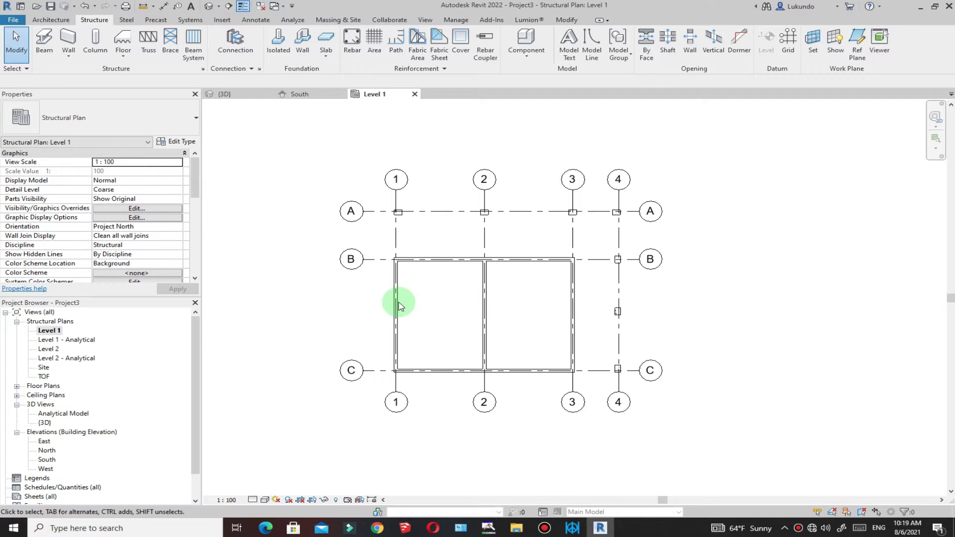
Step: Return to the South elevation and change its visual style so that the surfaces are shown with a colour fill
left_click(299, 93)
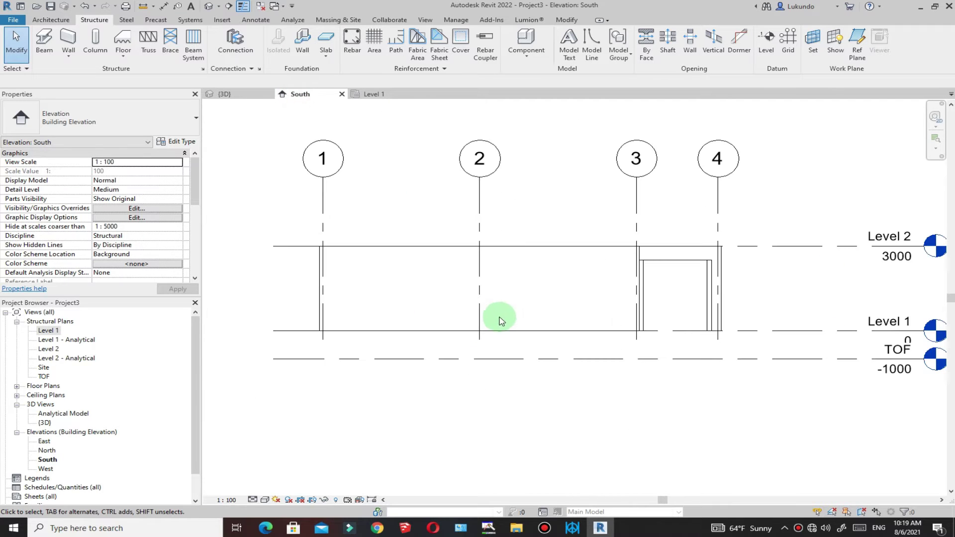
left_click(264, 500)
left_click(281, 468)
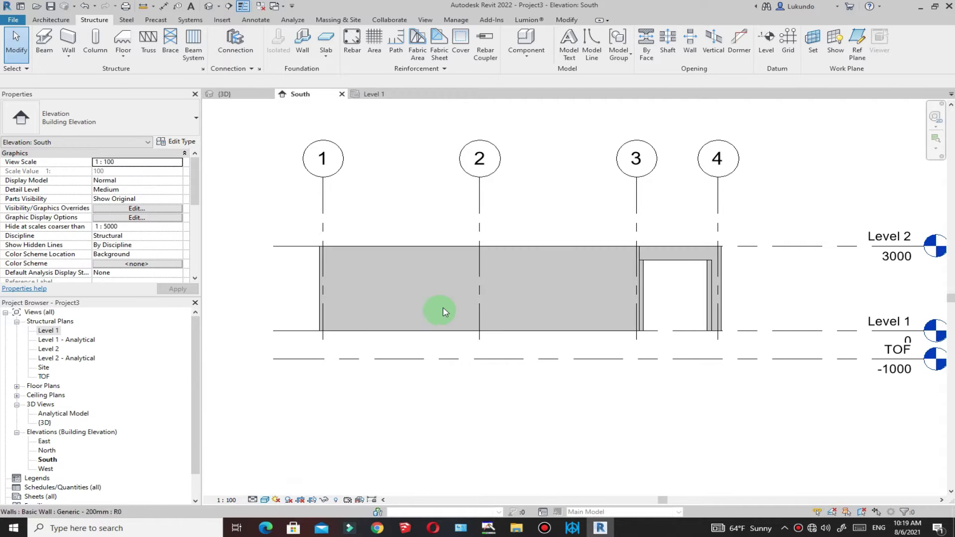
Step: Set the base constraint of the front wall between grids 1 and 3 to TOF
left_click(444, 248)
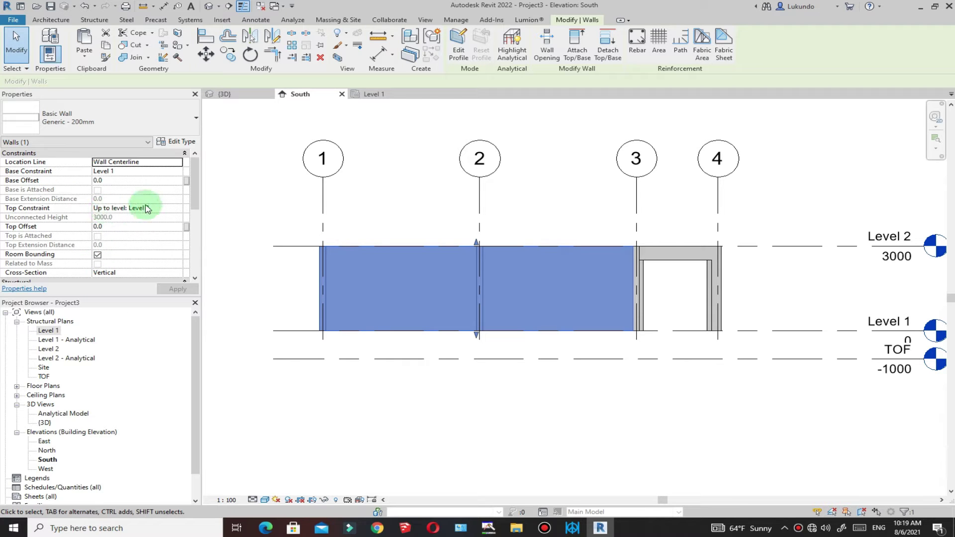
left_click(177, 172)
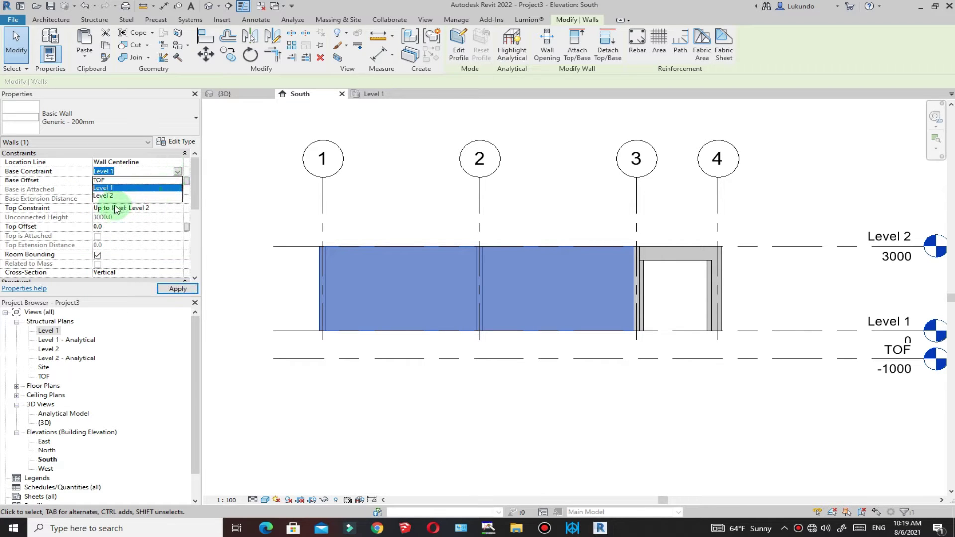
left_click(101, 181)
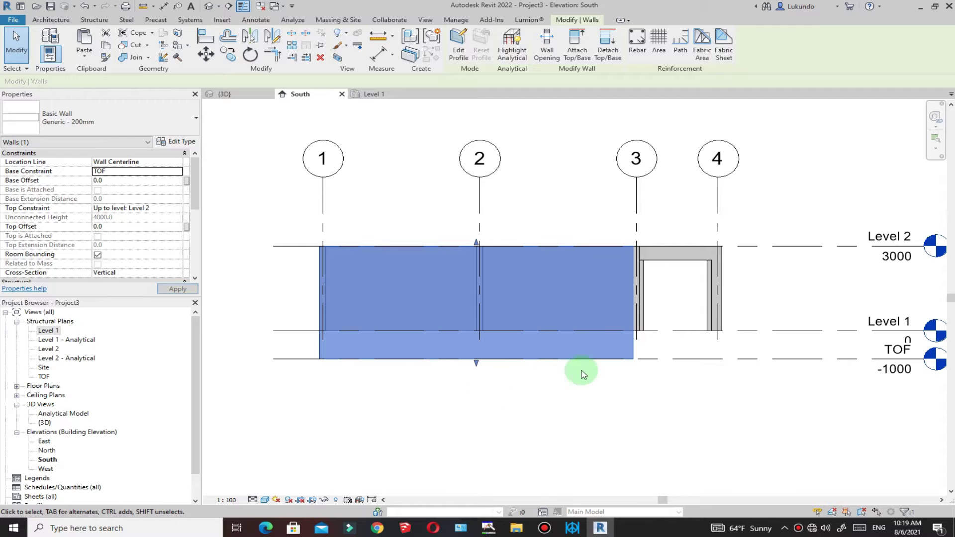
left_click(787, 199)
scroll(429, 347, "down", 2)
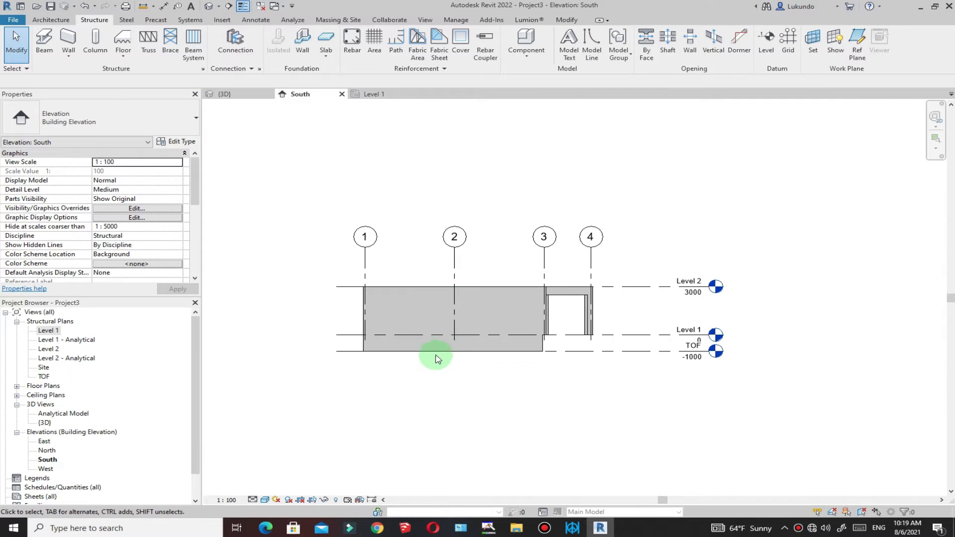
scroll(367, 341, "up", 2)
scroll(552, 343, "up", 2)
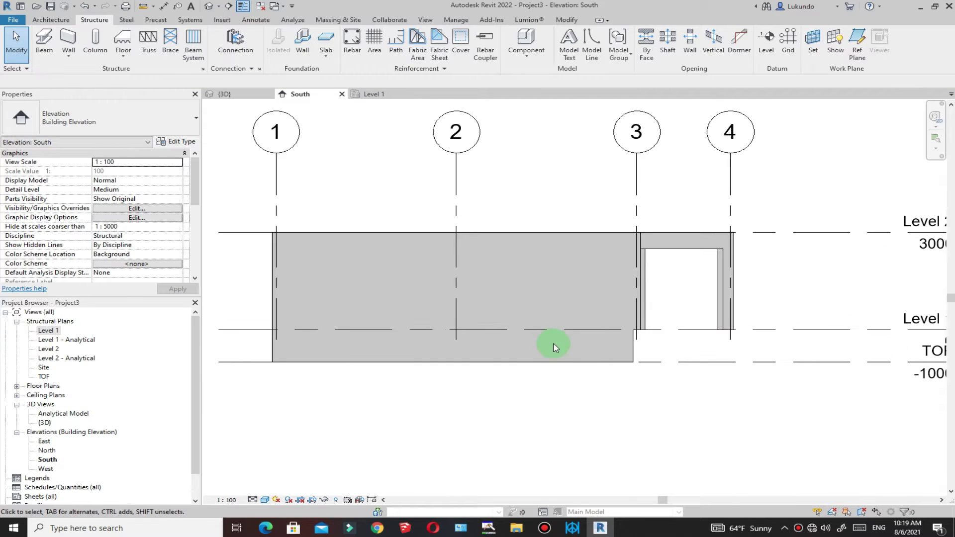
scroll(501, 336, "down", 3)
scroll(466, 328, "up", 2)
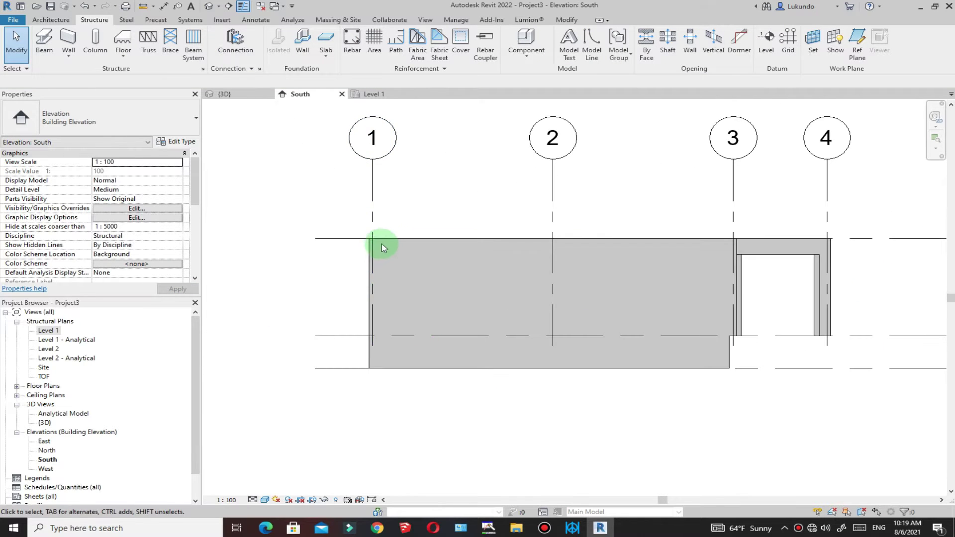
scroll(366, 247, "down", 2)
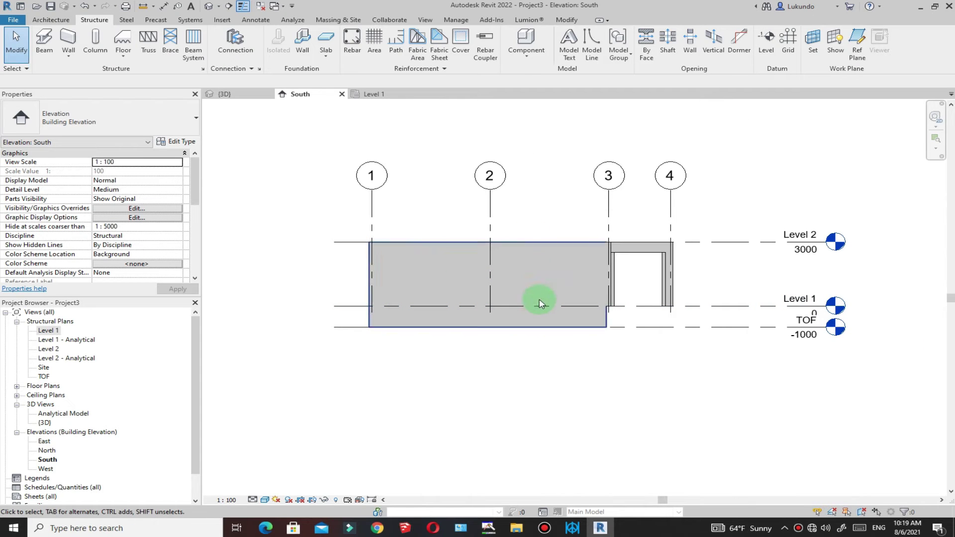
scroll(512, 327, "up", 2)
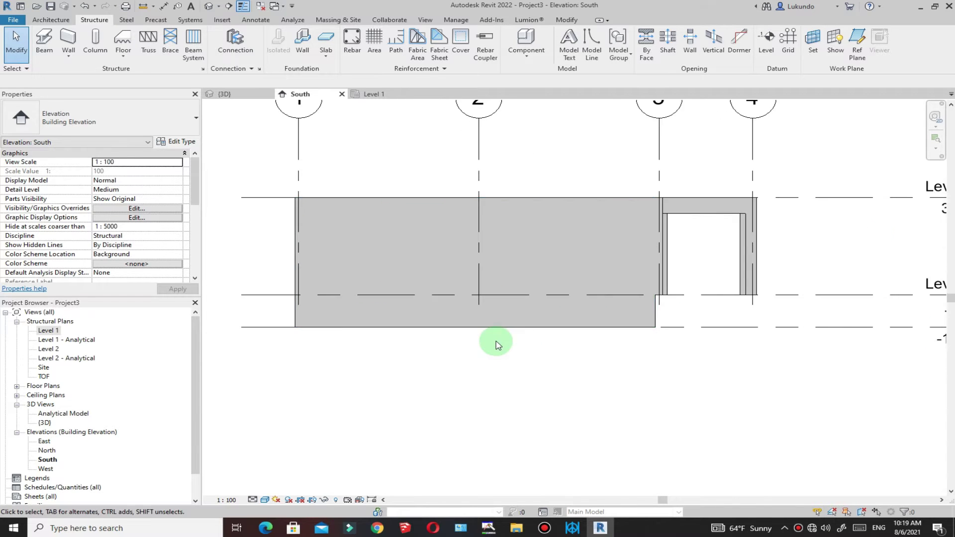
scroll(494, 341, "down", 1)
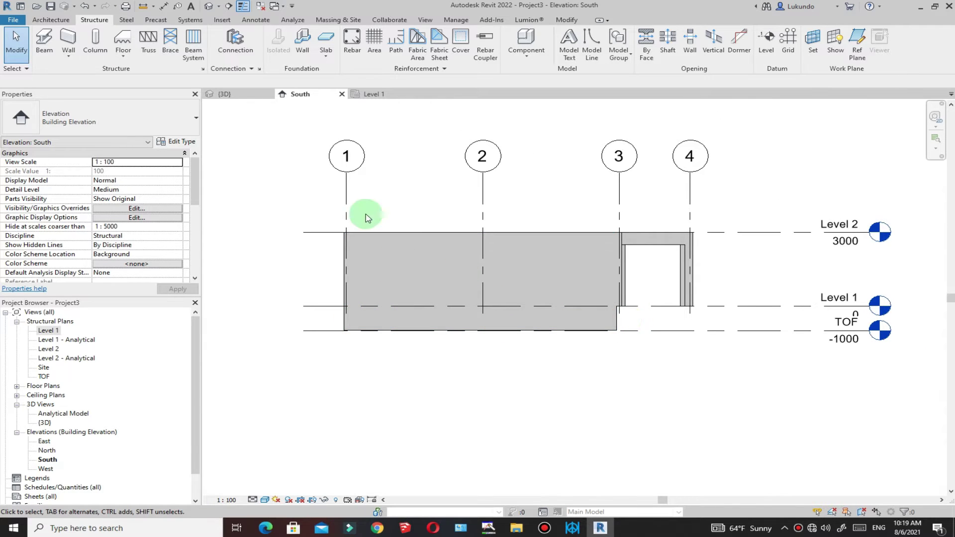
Step: Undo the base constraint change on the front wall between grids 1 and 3
left_click(83, 6)
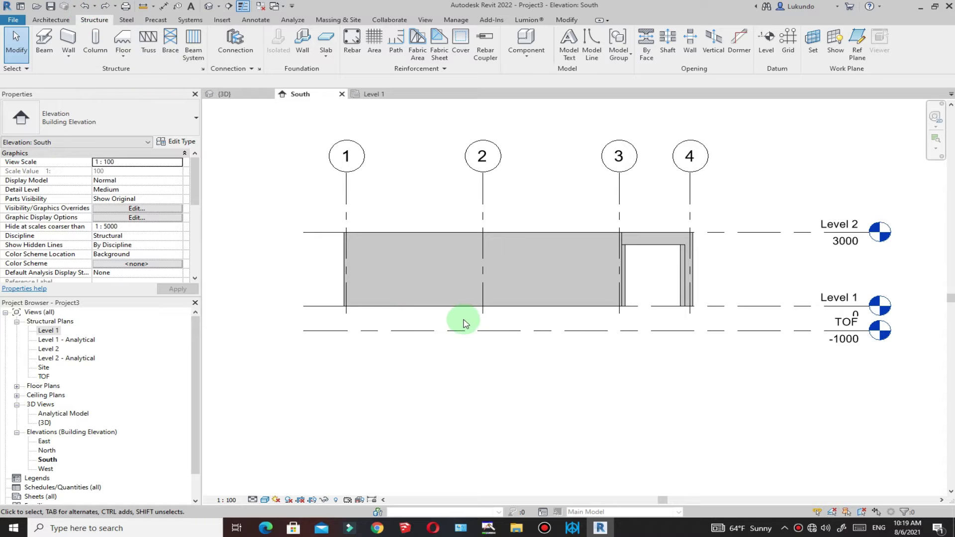
scroll(355, 315, "up", 2)
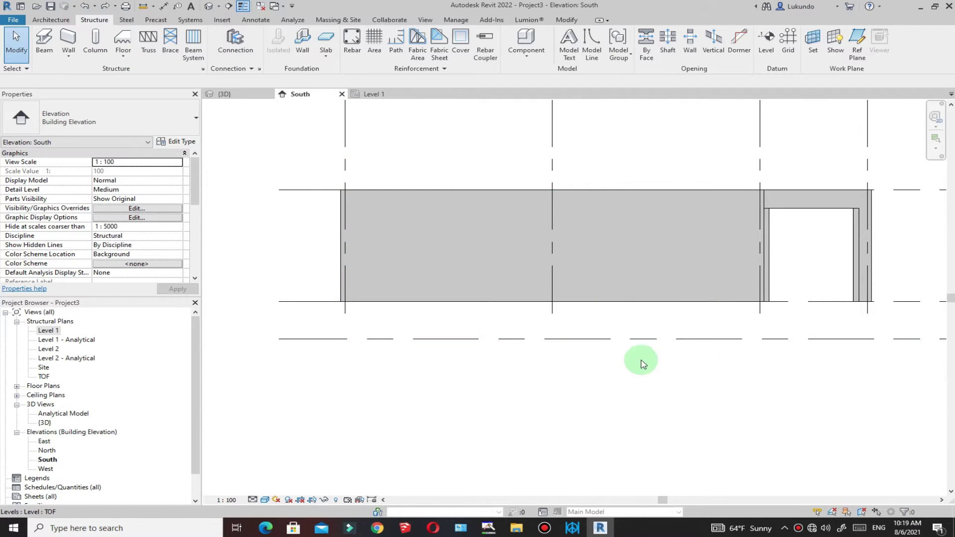
scroll(494, 337, "down", 1)
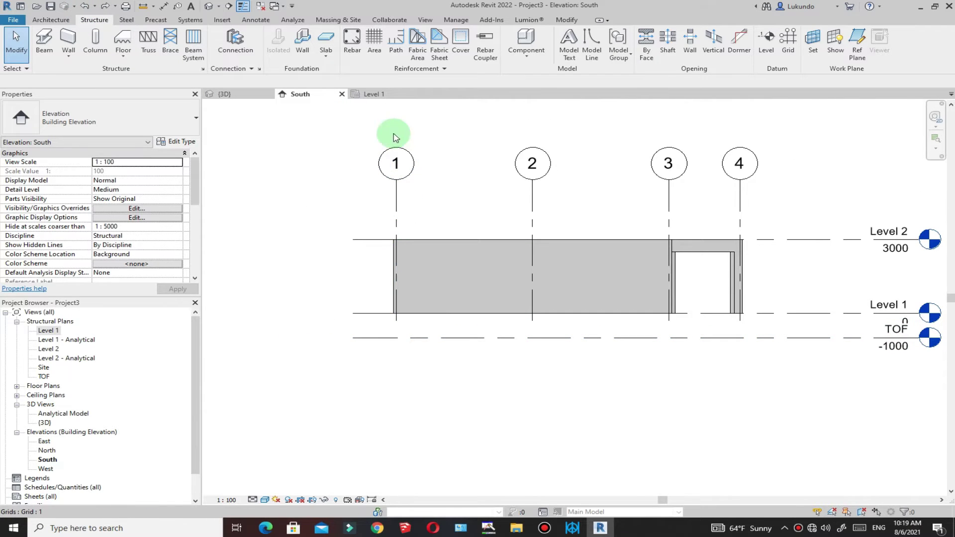
Step: In the Level 1 structural plan, start a structural wall using the Foundation - 300mm Concrete type
left_click(373, 95)
scroll(437, 255, "up", 1)
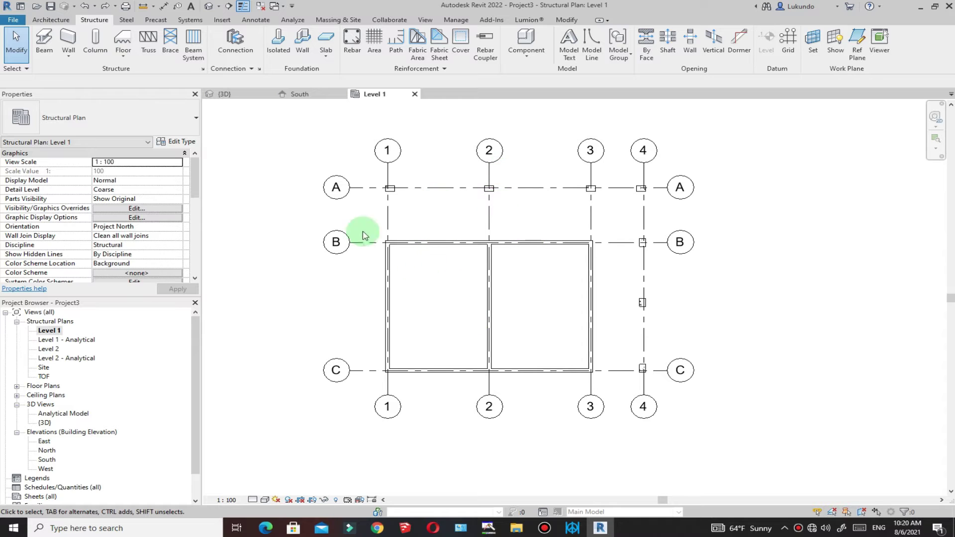
left_click(57, 23)
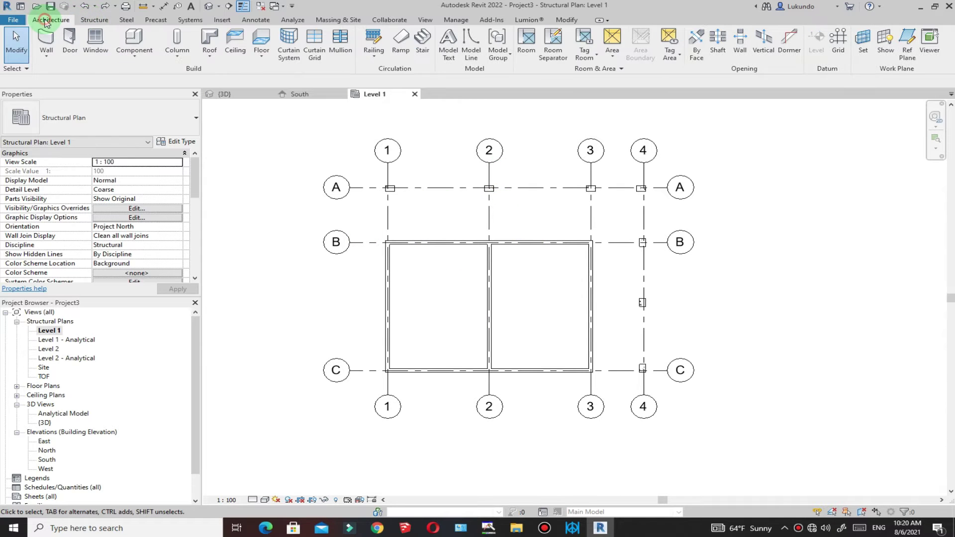
left_click(99, 21)
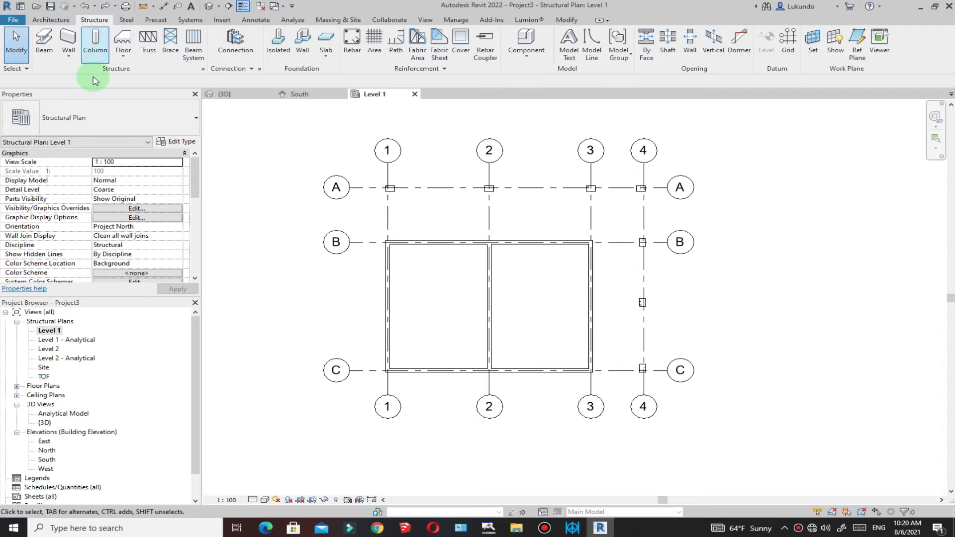
left_click(69, 56)
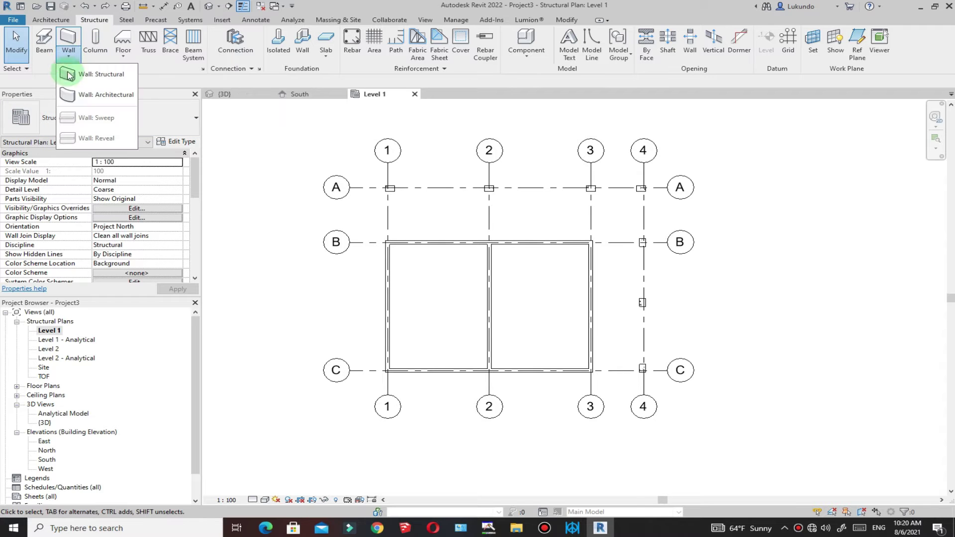
left_click(95, 76)
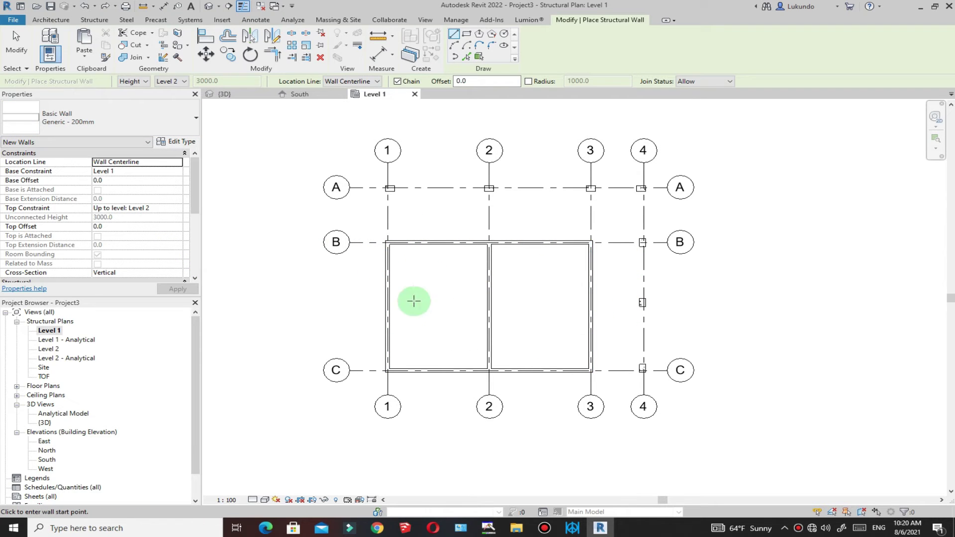
left_click(193, 118)
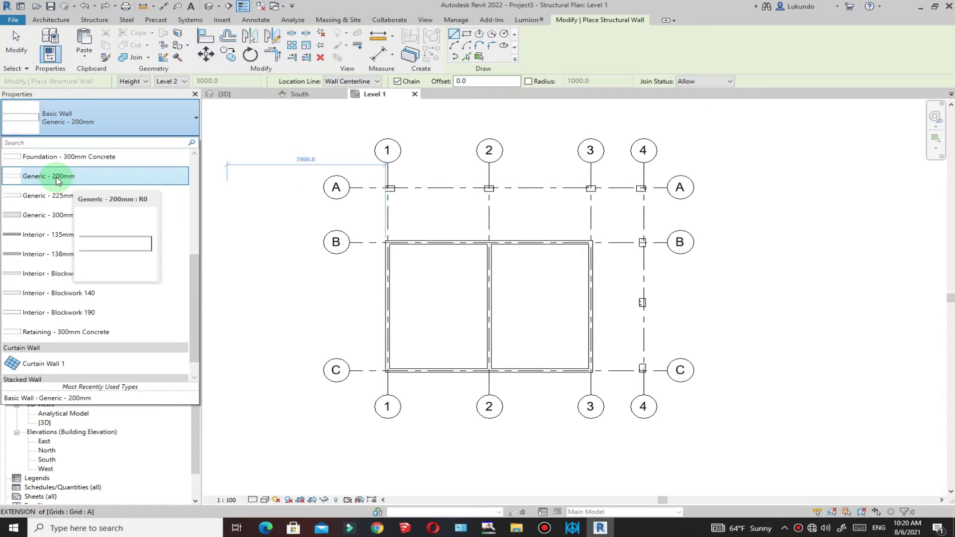
left_click(62, 176)
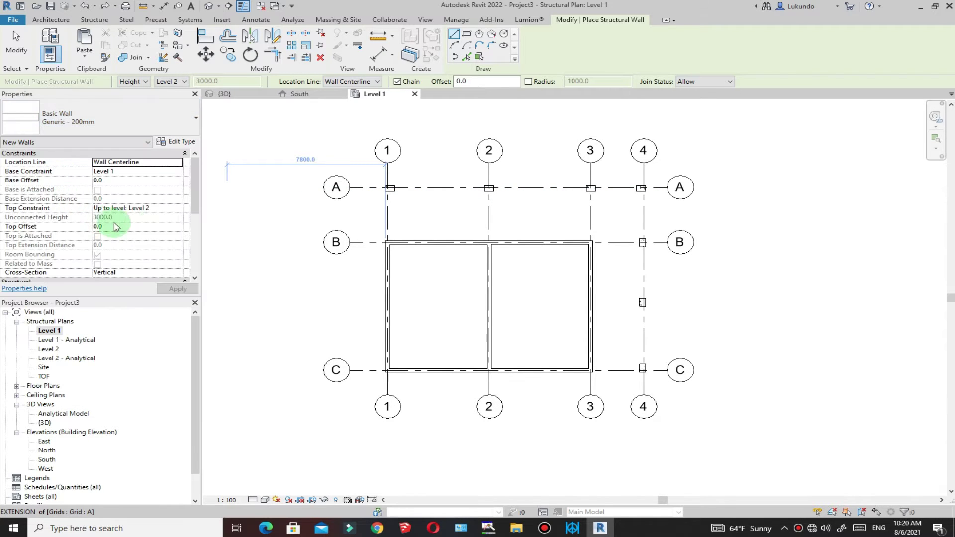
left_click(189, 119)
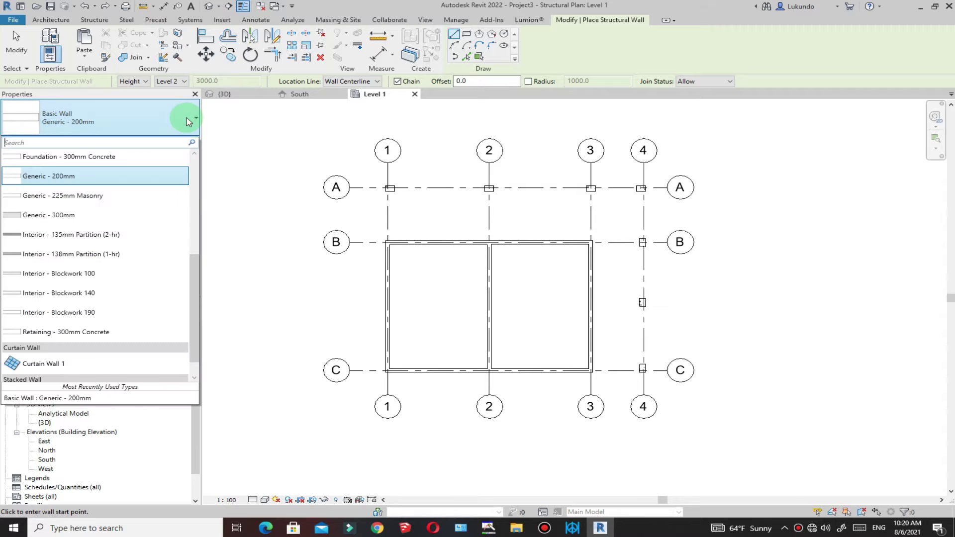
left_click(70, 158)
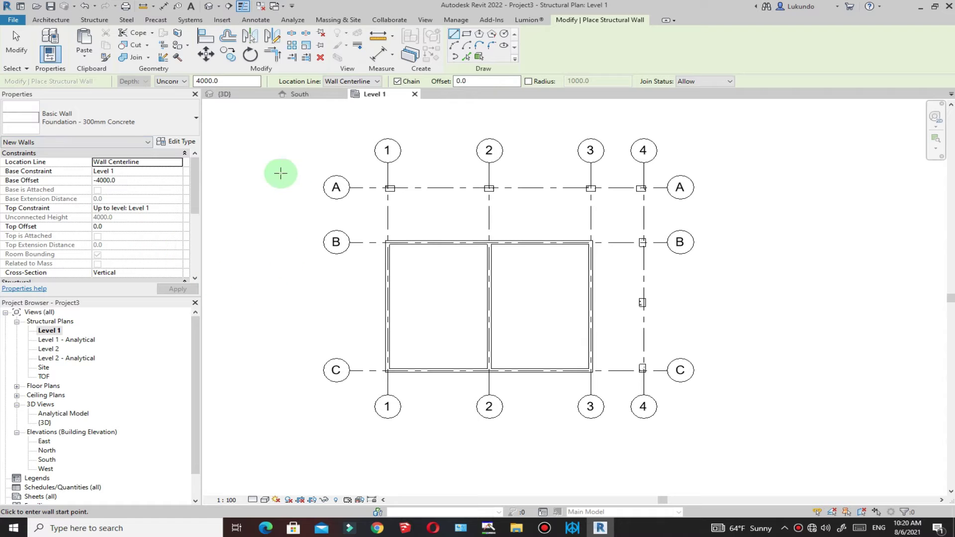
Step: Duplicate the foundation wall type under its proposed name and set the concrete structure layer's thickness to 200 mm
left_click(175, 143)
left_click(748, 62)
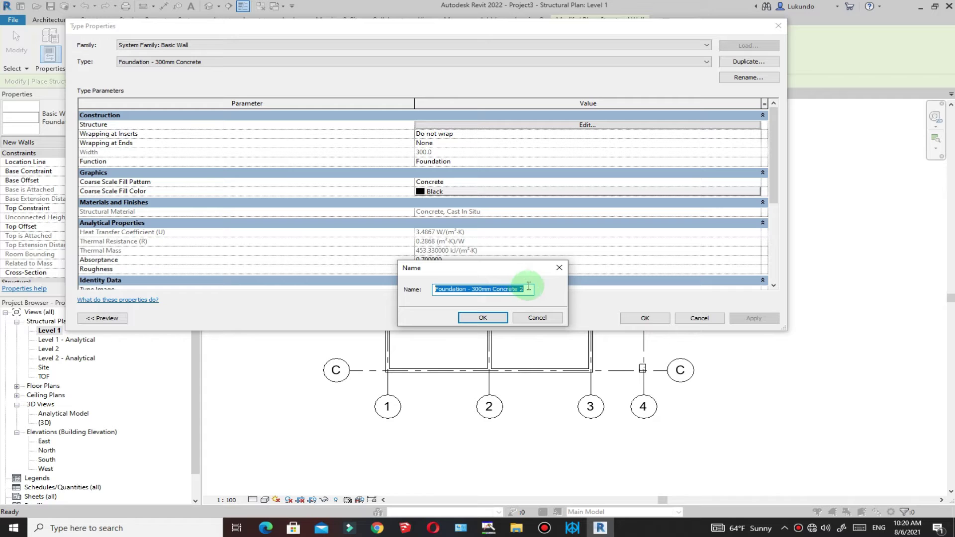
left_click(479, 318)
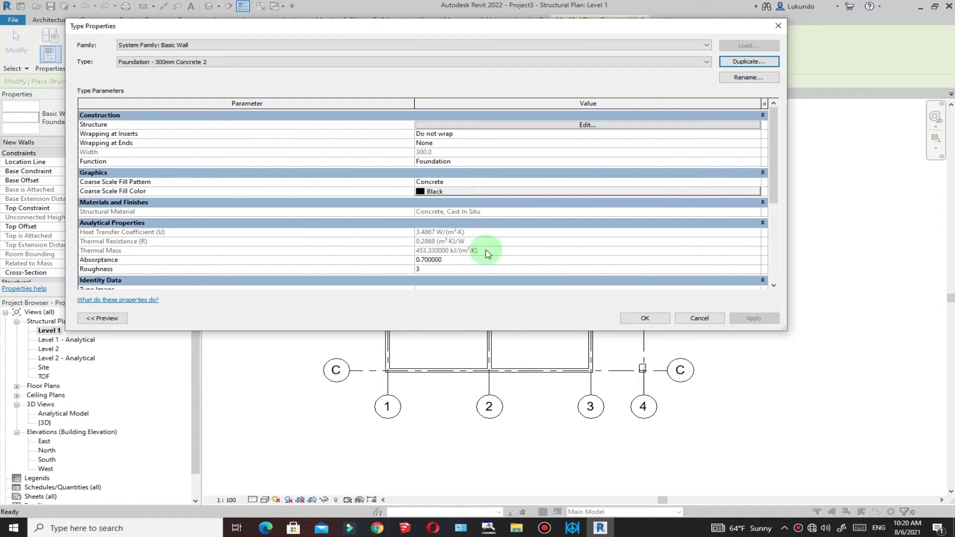
left_click(587, 125)
left_click(403, 123)
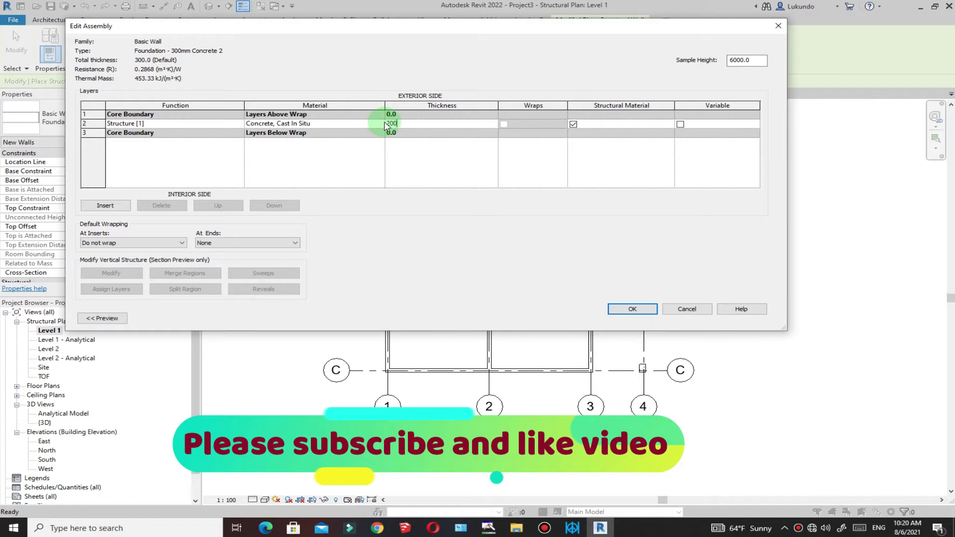
left_click(628, 309)
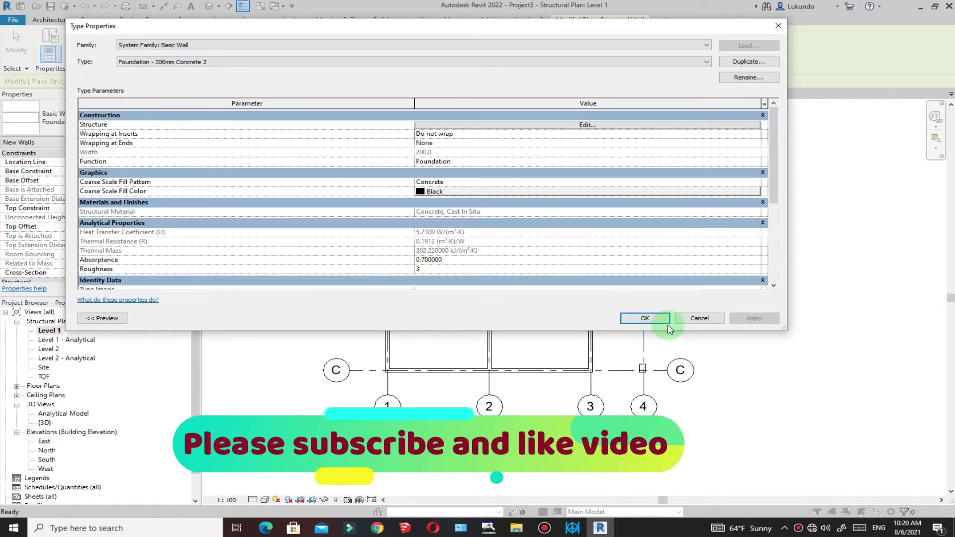
left_click(643, 318)
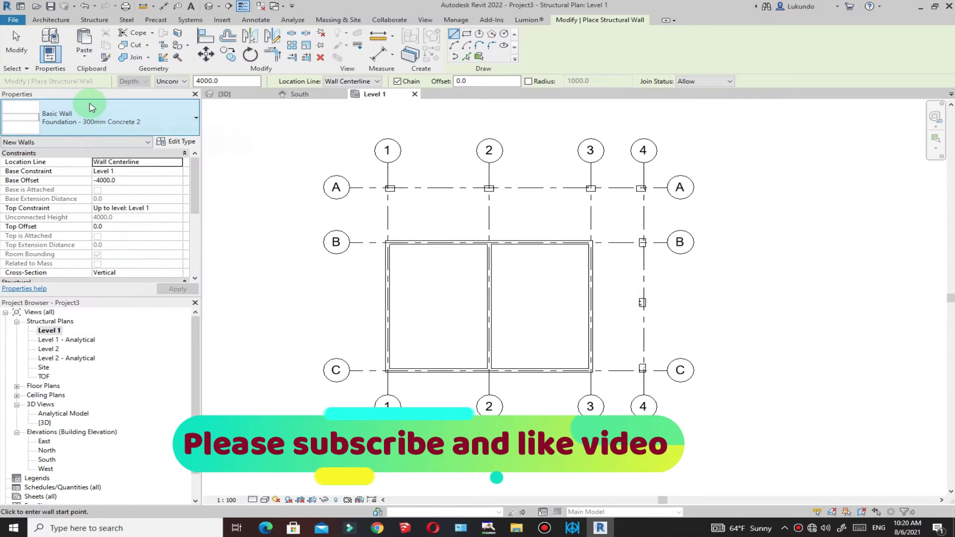
Step: Set the new wall's depth to TOF and draw it along grid C from grid 1 to the outer corner at grid 3
scroll(556, 289, "down", 2)
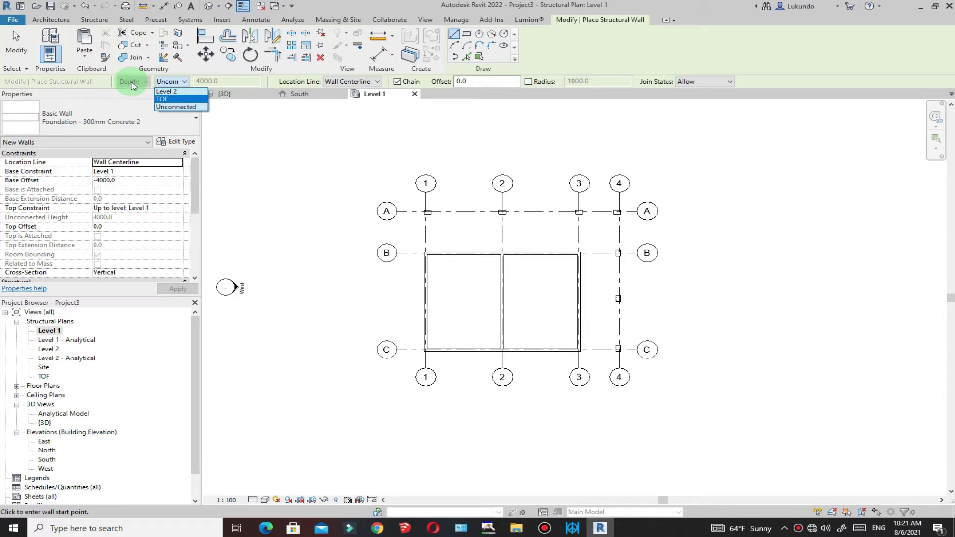
left_click(164, 99)
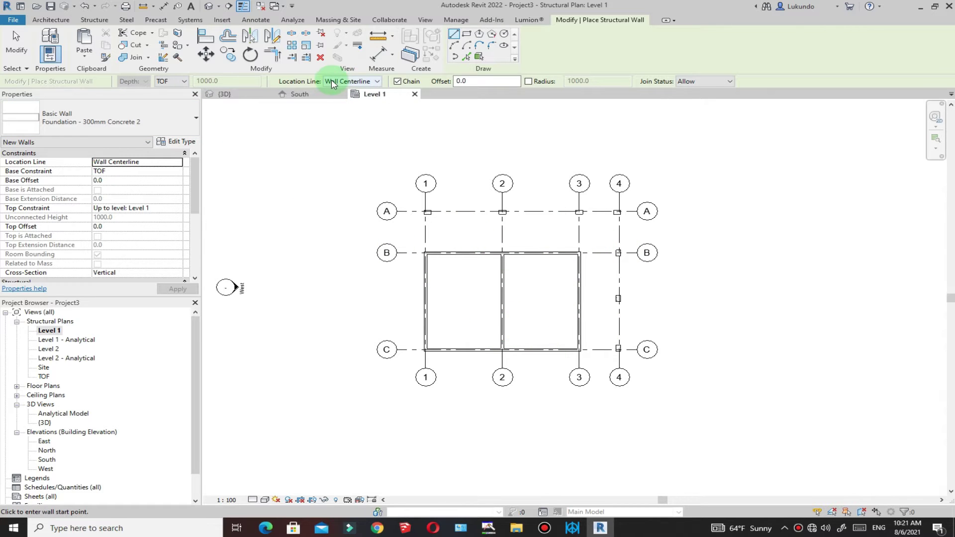
scroll(426, 352, "up", 4)
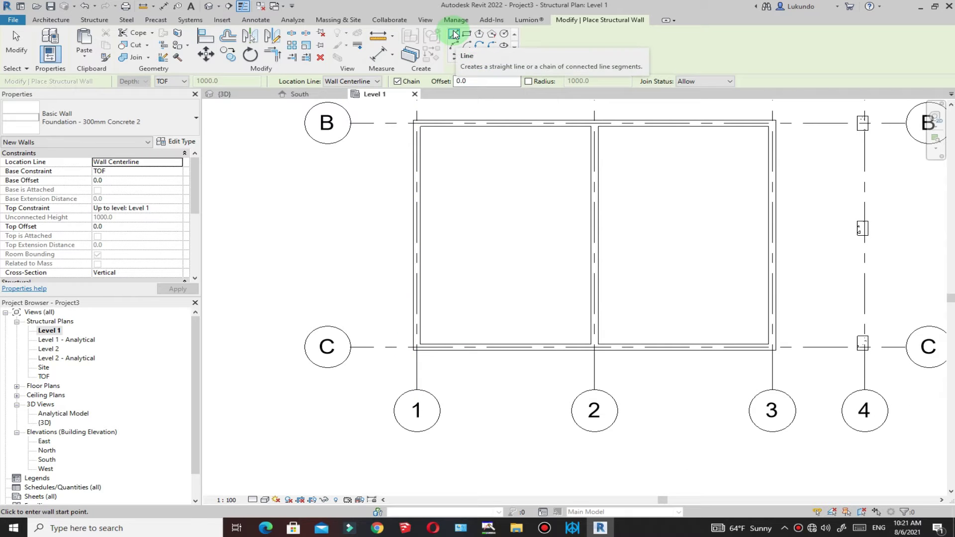
scroll(417, 347, "up", 3)
left_click(417, 346)
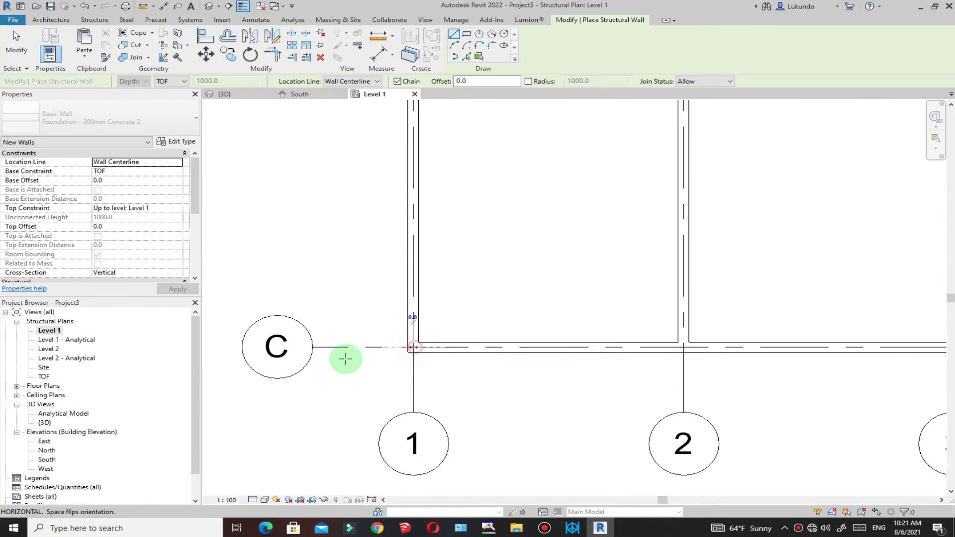
scroll(349, 358, "down", 3)
scroll(569, 368, "up", 4)
left_click(591, 341)
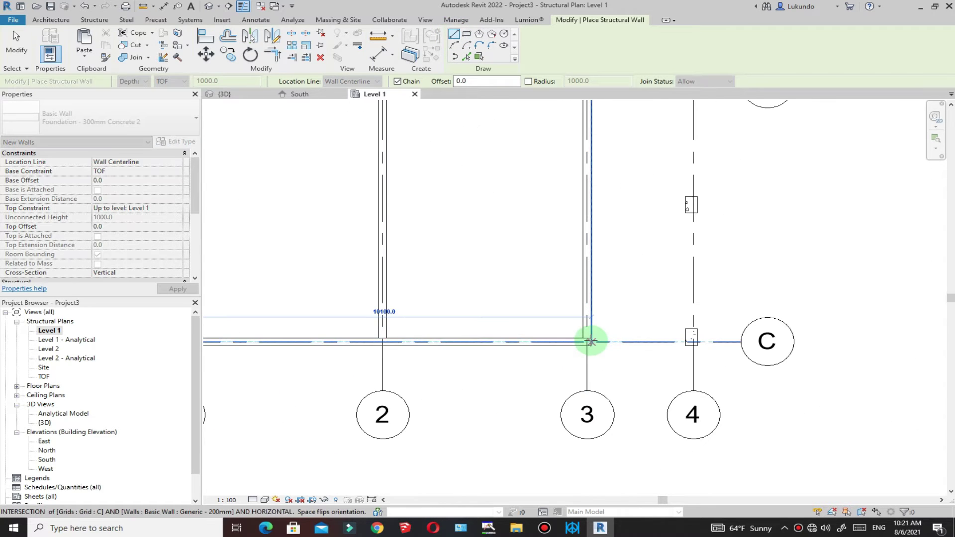
Step: Continue the foundation wall along grid 3 to grid B, along grid B to grid 1, and back along grid 1 to grid C
scroll(580, 384, "down", 4)
scroll(621, 293, "up", 2)
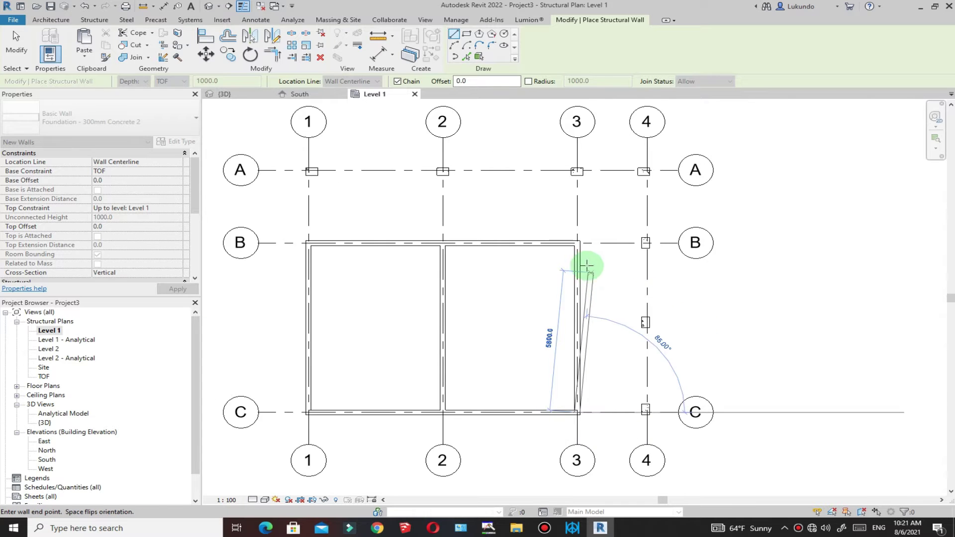
scroll(589, 270, "up", 2)
left_click(570, 231)
scroll(624, 258, "down", 3)
scroll(398, 235, "up", 5)
left_click(393, 234)
scroll(392, 234, "down", 2)
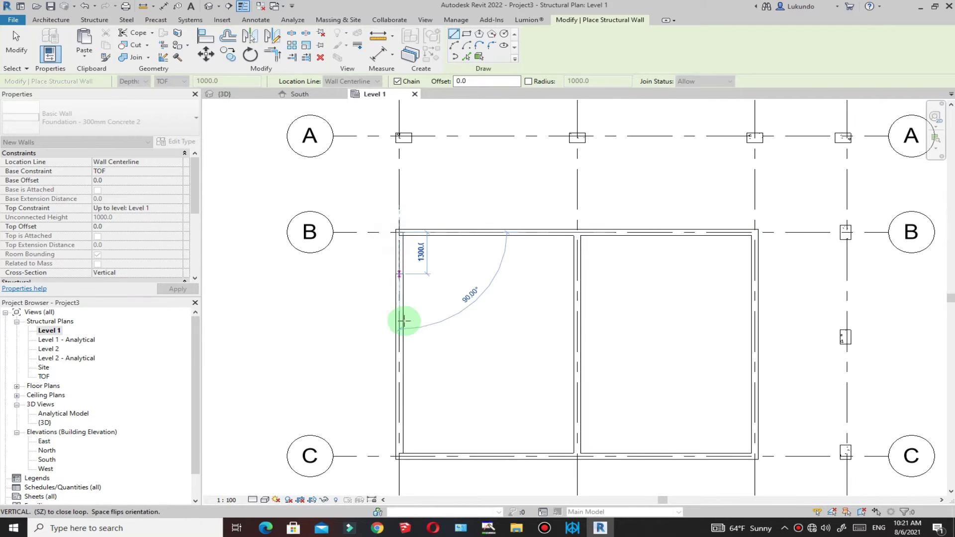
left_click(398, 454)
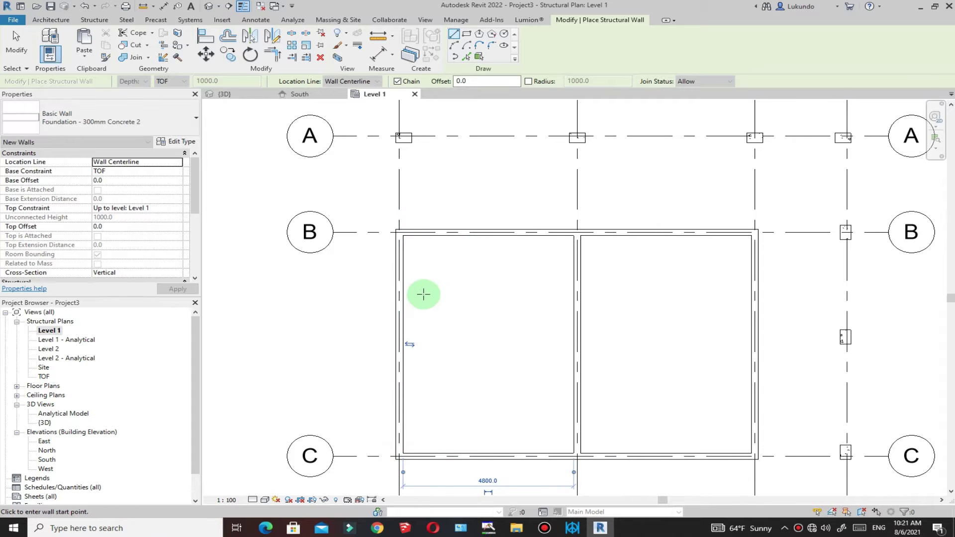
scroll(428, 288, "down", 4)
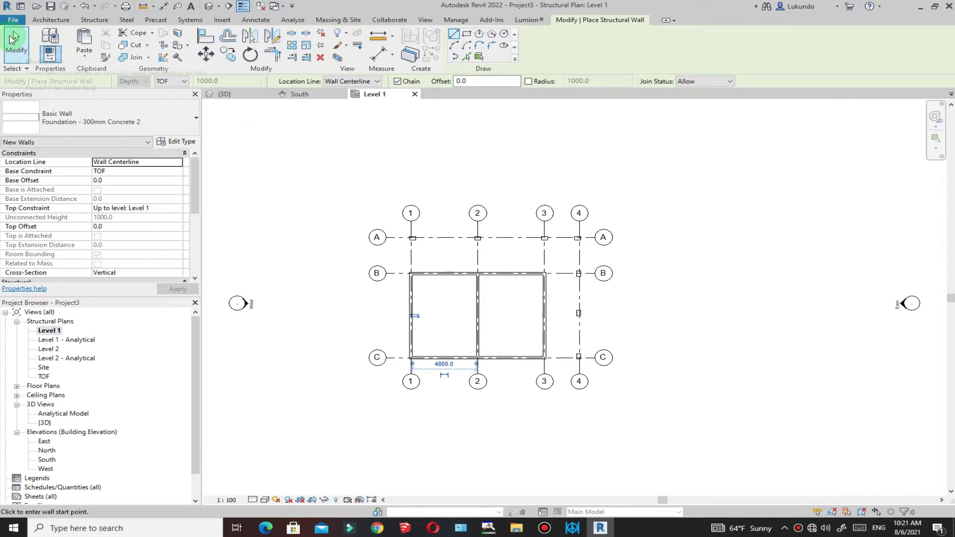
left_click(13, 39)
Step: Examine the new foundation walls and the bases of the columns along grid 4 in the 3D view
left_click(224, 94)
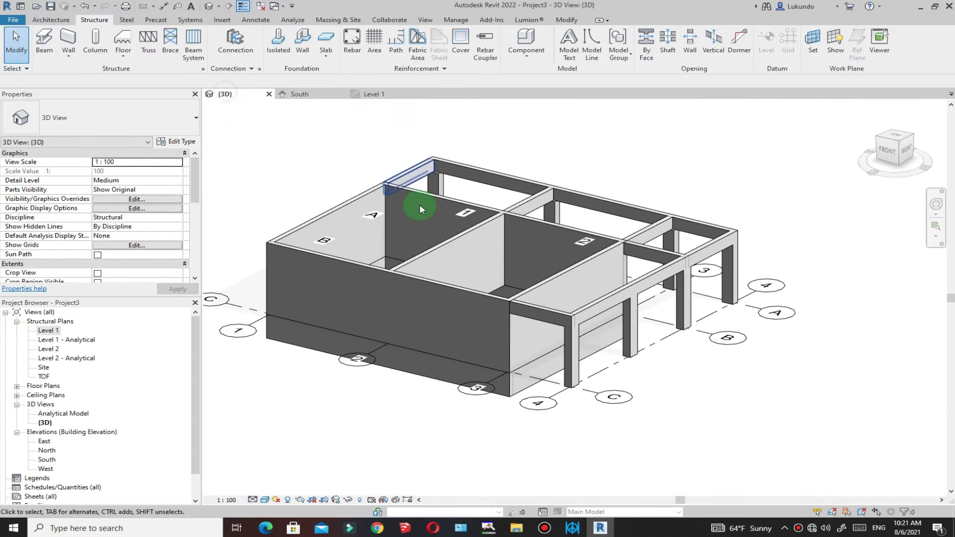
scroll(517, 383, "down", 2)
scroll(523, 359, "up", 5)
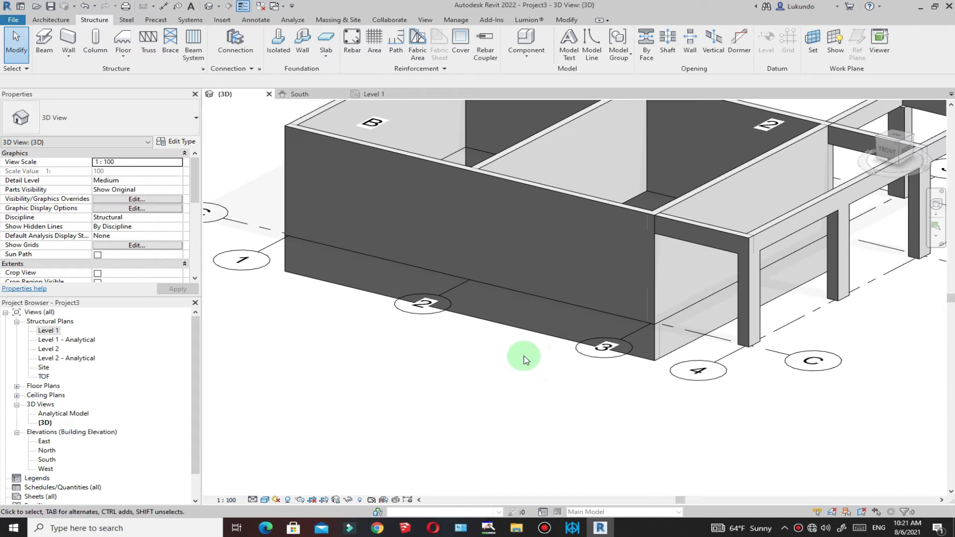
left_click(671, 351)
scroll(452, 356, "down", 3)
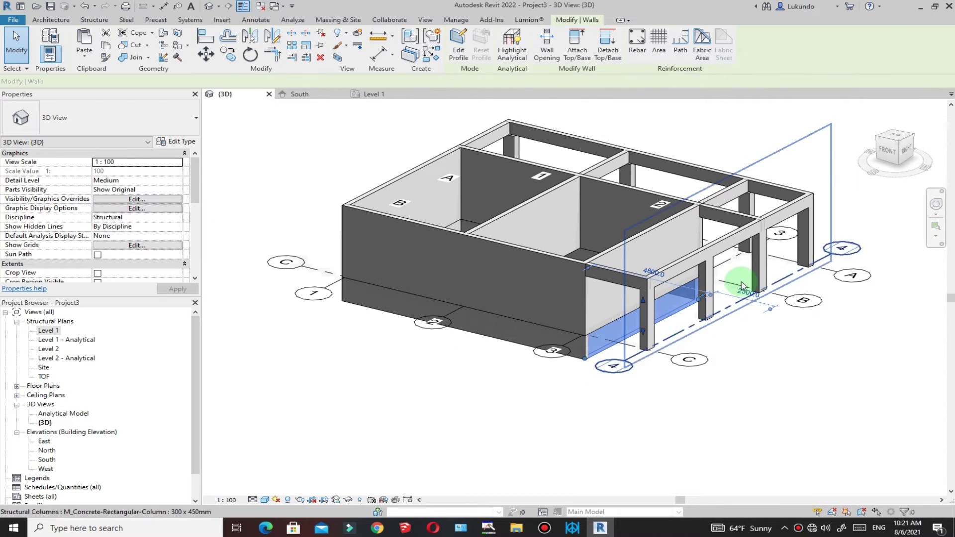
left_click(678, 454)
scroll(763, 367, "up", 3)
scroll(596, 331, "up", 2)
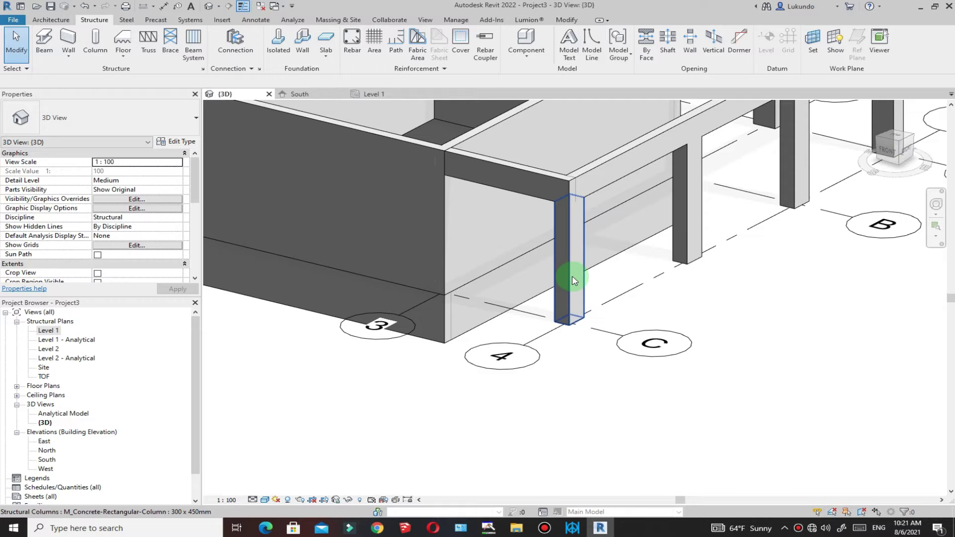
scroll(580, 309, "down", 3)
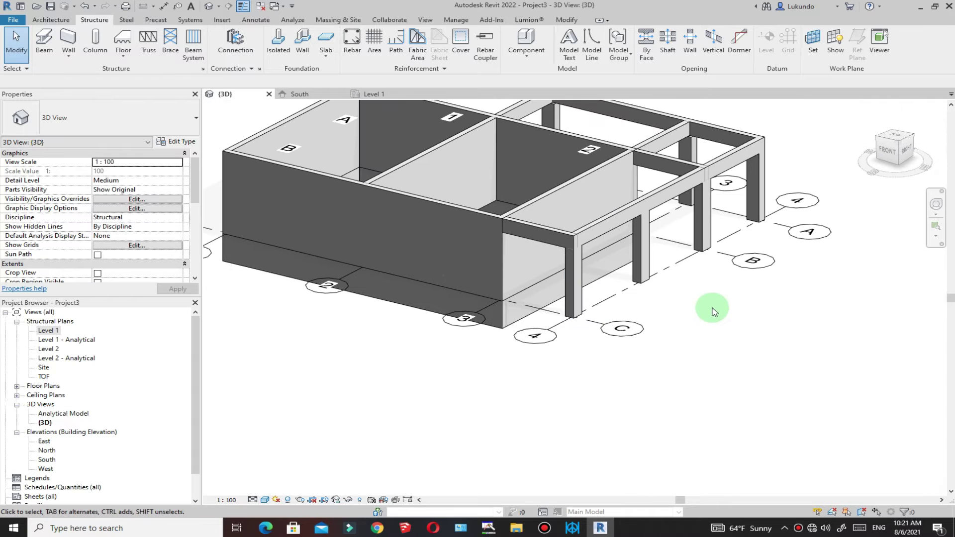
scroll(559, 320, "up", 3)
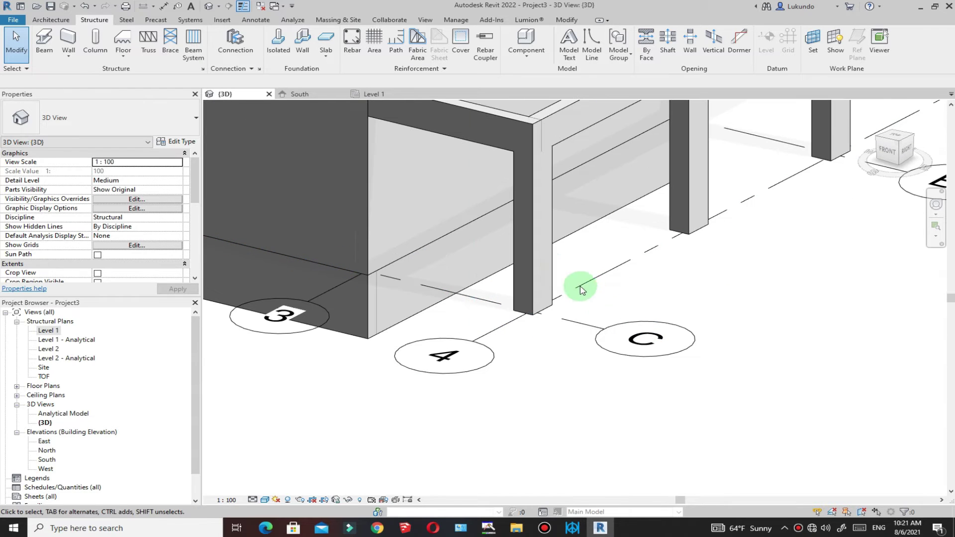
Step: Select the corner column at grids C and 4 and examine its base against the TOF level in the South elevation
left_click(532, 262)
scroll(536, 345, "down", 1)
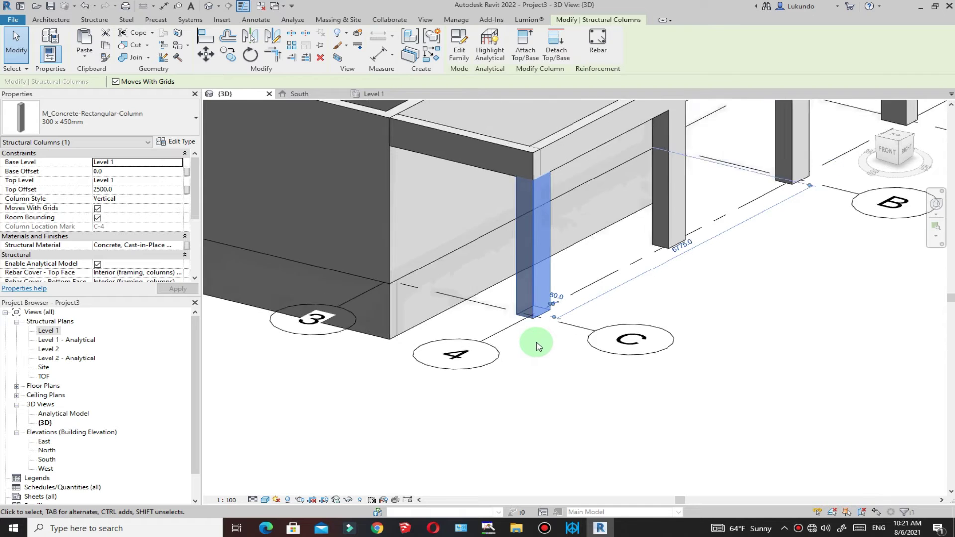
scroll(536, 346, "down", 1)
left_click(296, 94)
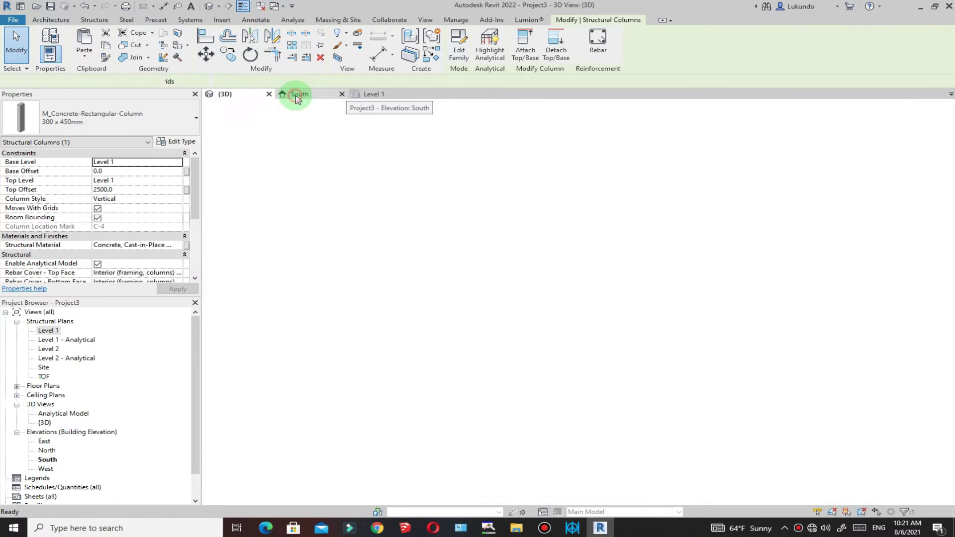
scroll(633, 326, "down", 1)
scroll(666, 315, "up", 4)
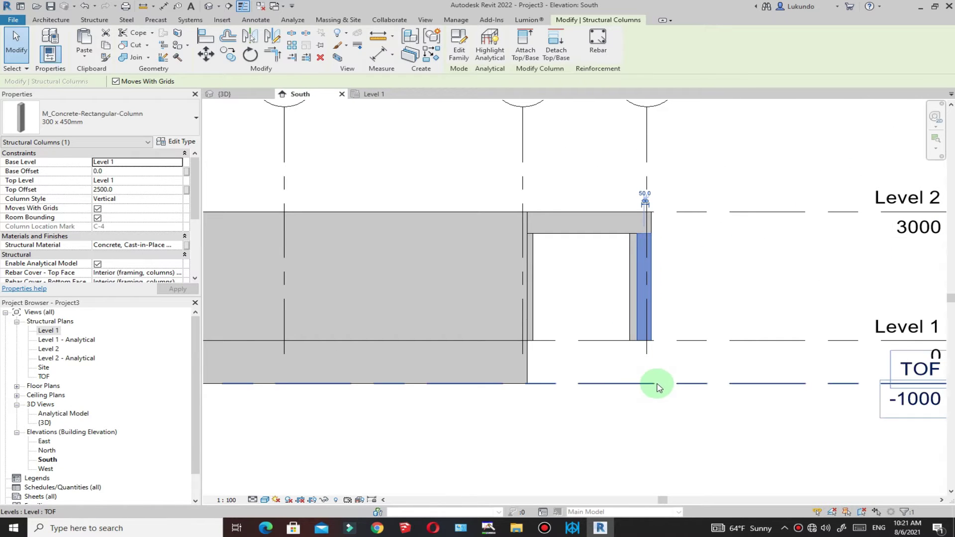
scroll(572, 388, "down", 2)
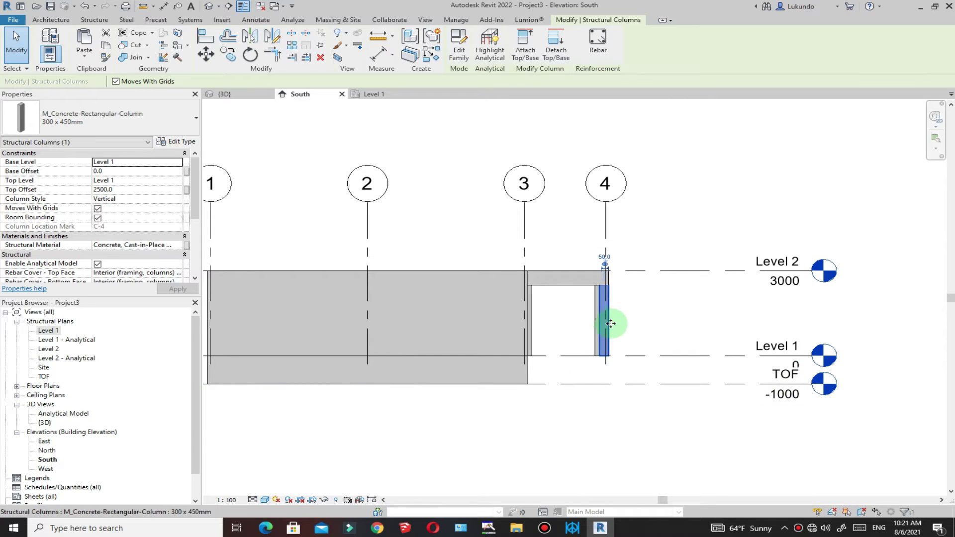
Step: Select all instances of that column type visible in the South elevation and set their base level to TOF in the 3D view
right_click(655, 300)
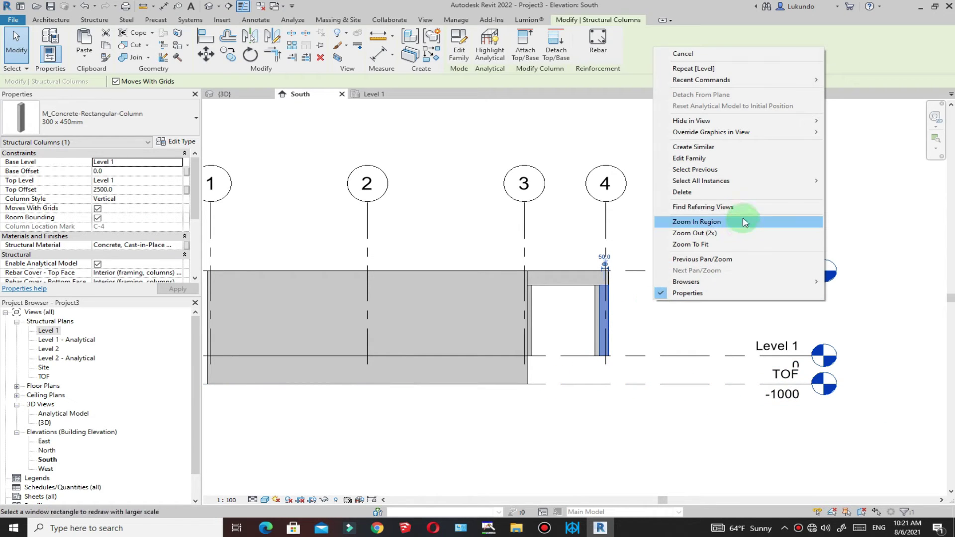
mouse_move(741, 183)
left_click(854, 182)
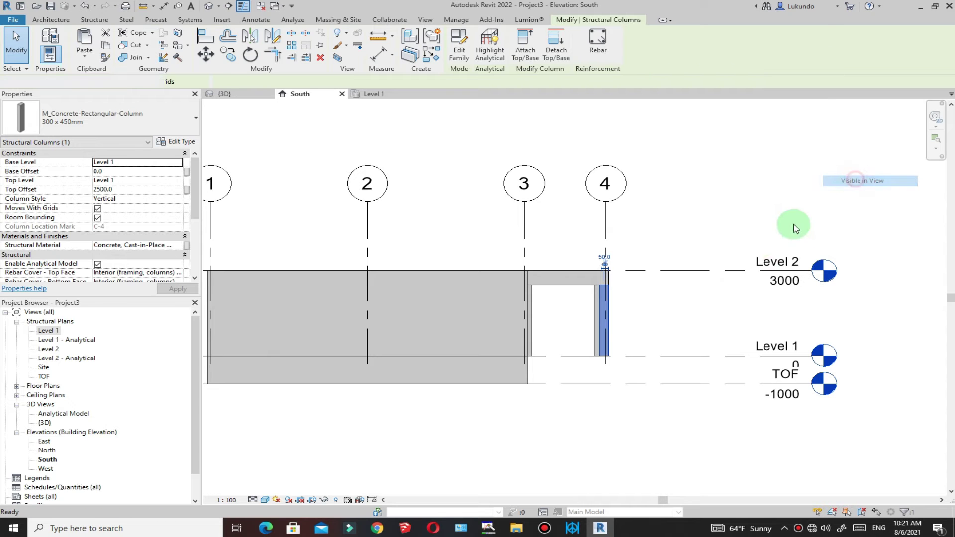
scroll(535, 318, "down", 3)
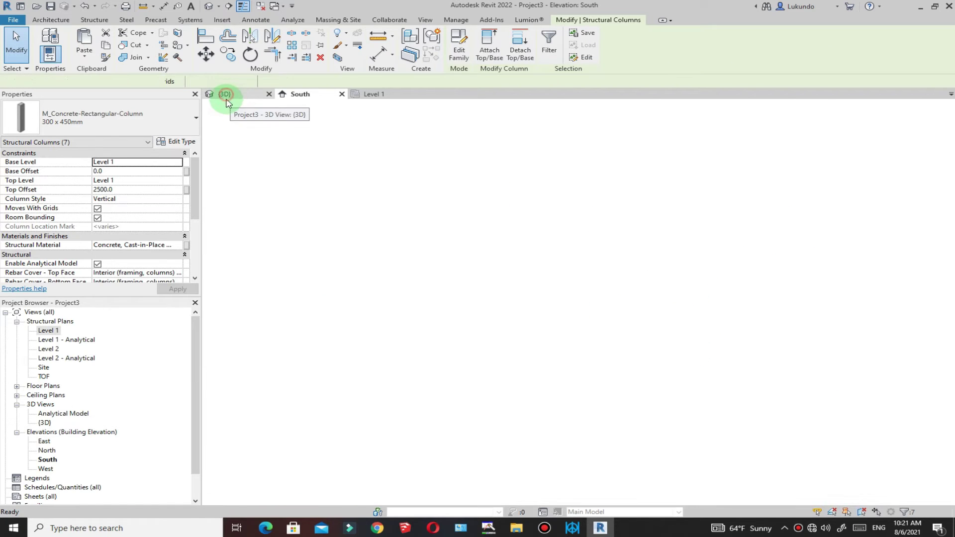
left_click(224, 94)
scroll(603, 352, "down", 3)
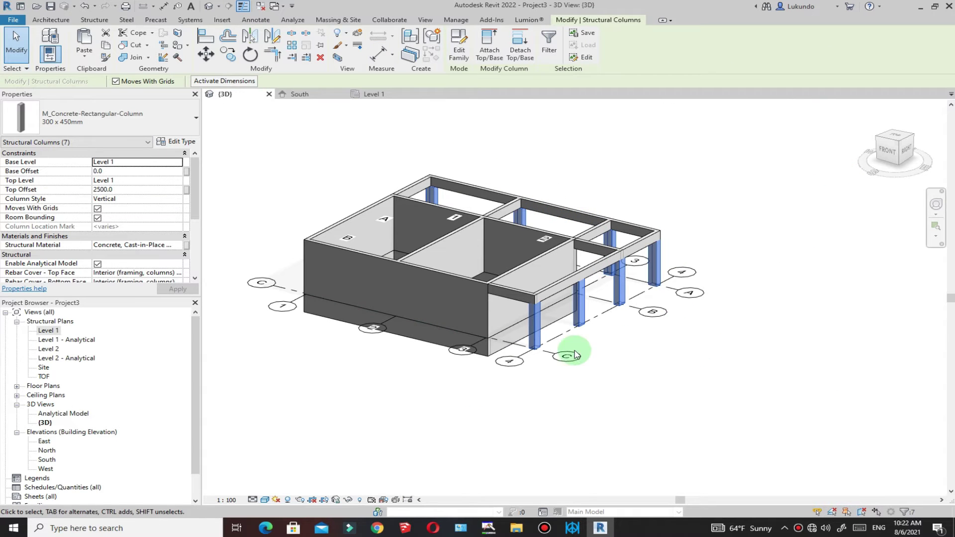
left_click(178, 163)
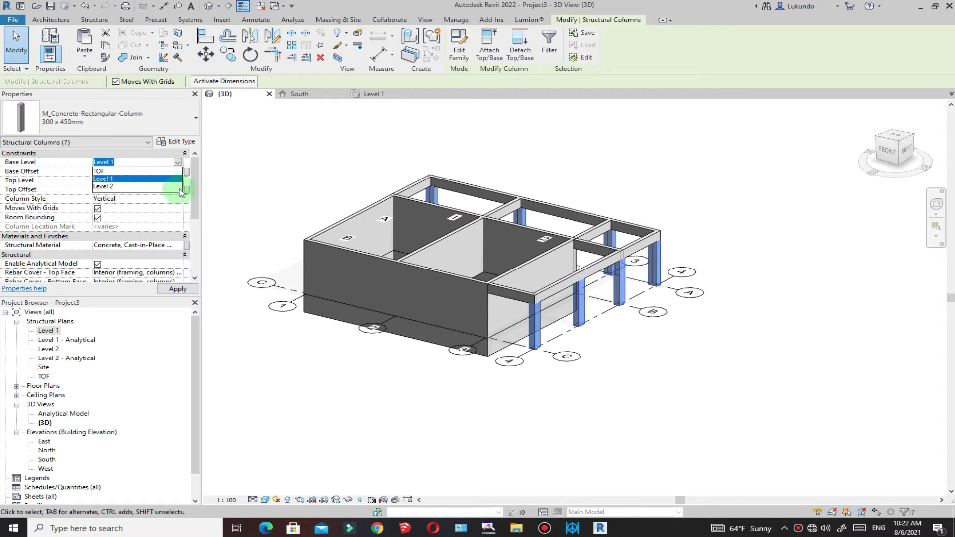
left_click(98, 171)
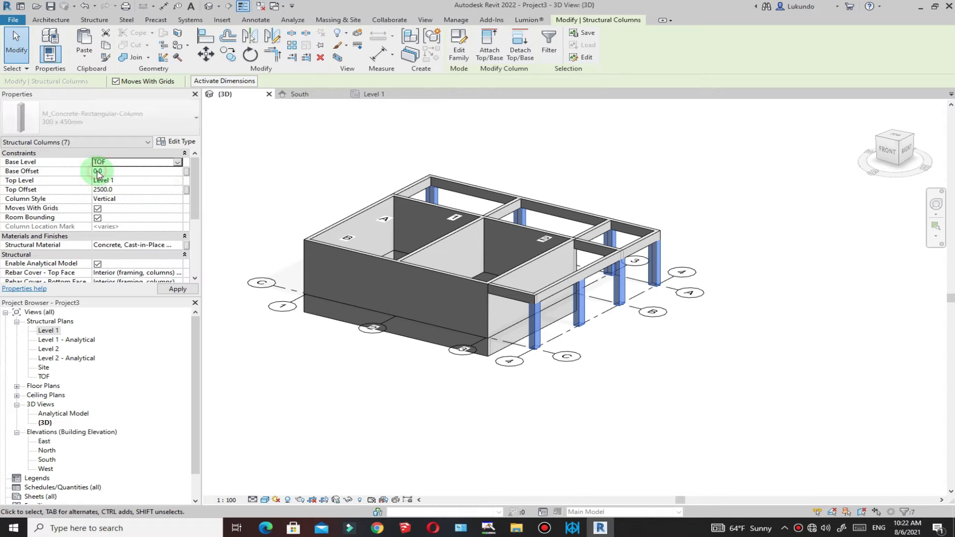
left_click(765, 370)
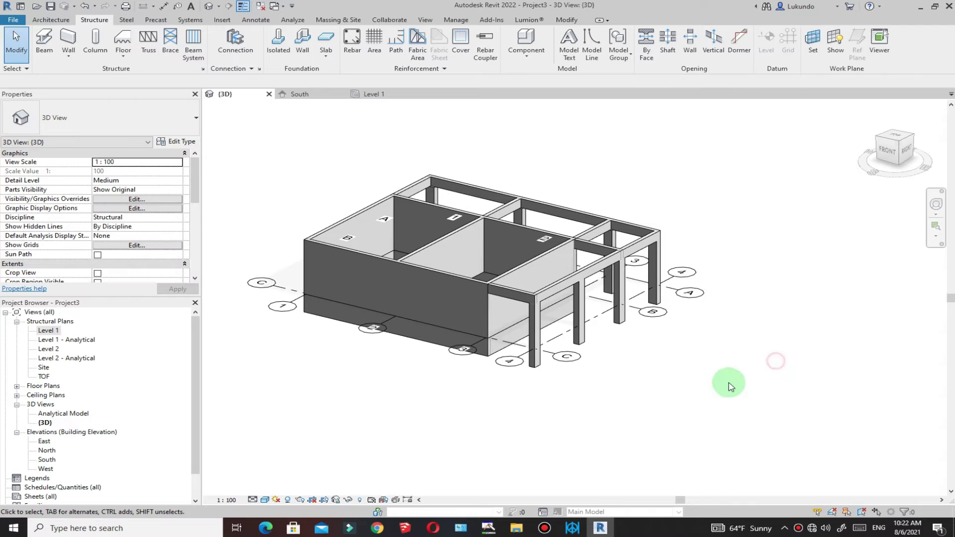
scroll(533, 357, "up", 4)
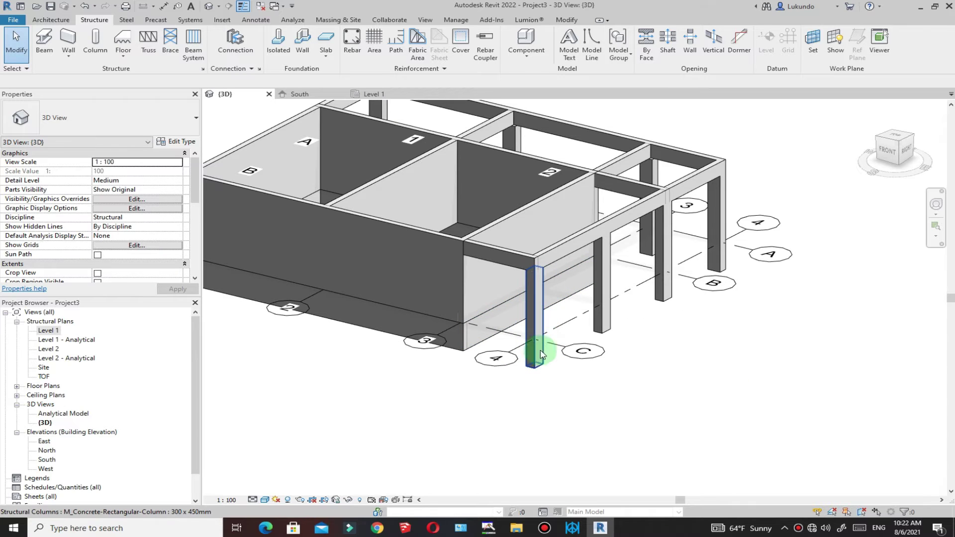
scroll(522, 366, "down", 3)
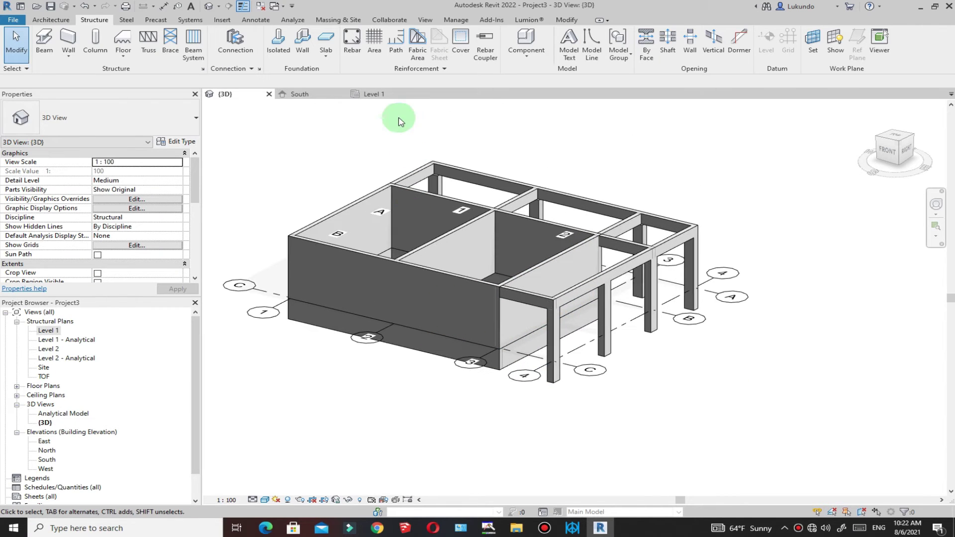
Step: Check the Level 1 plan, and open the TOF structural plan to examine the foundation walls and column bases
left_click(373, 94)
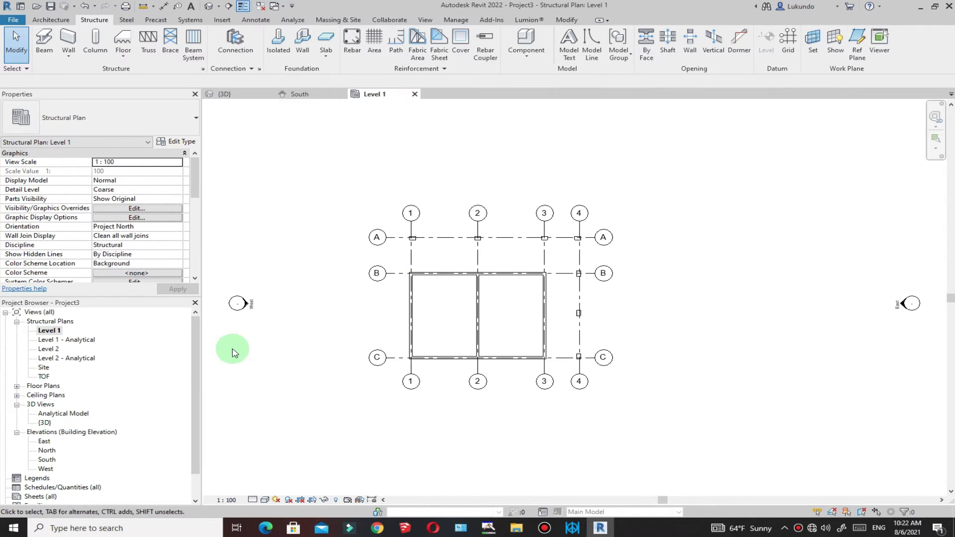
scroll(418, 327, "up", 3)
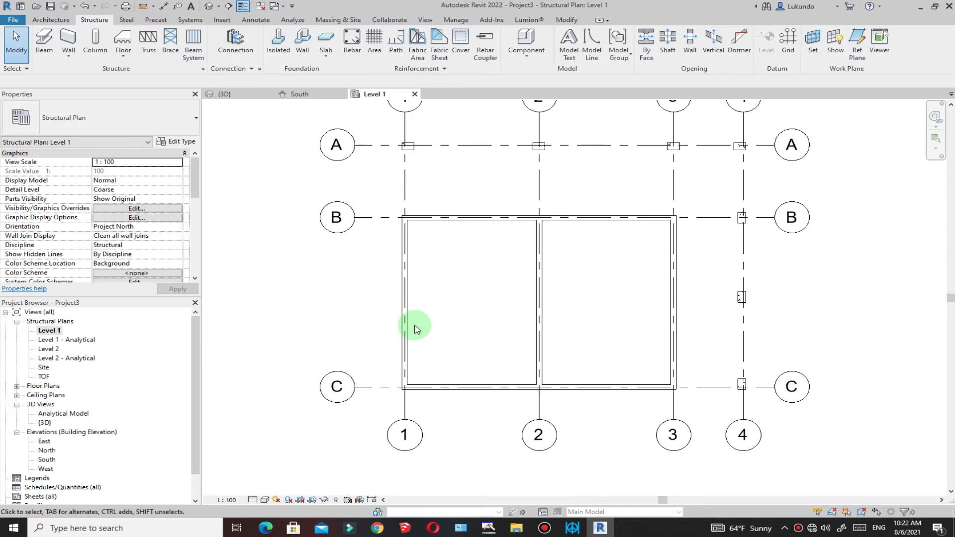
double_click(44, 376)
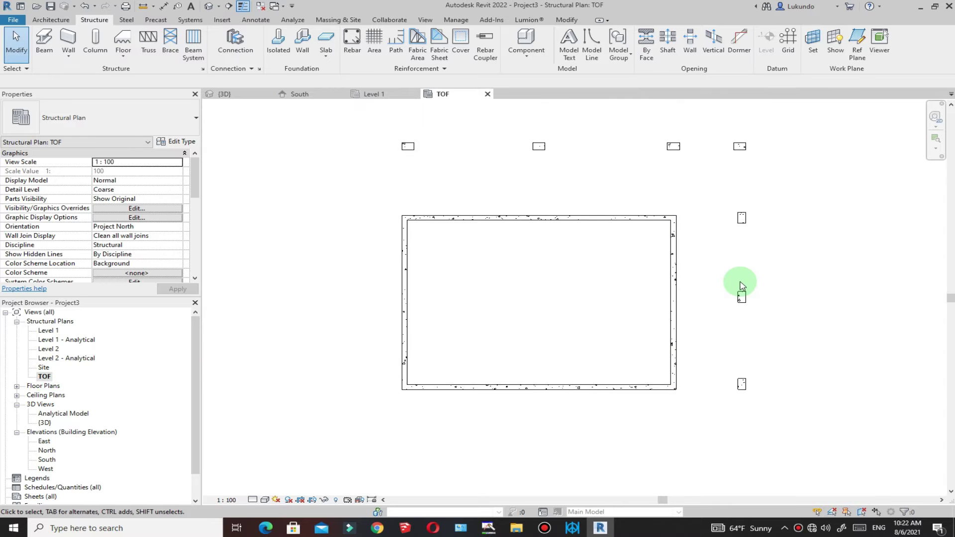
scroll(486, 288, "up", 5)
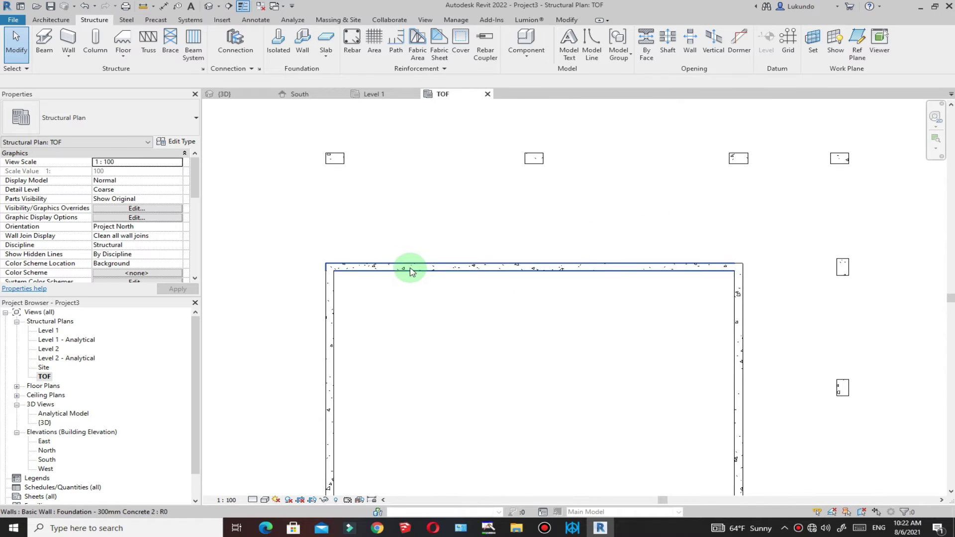
scroll(386, 266, "down", 4)
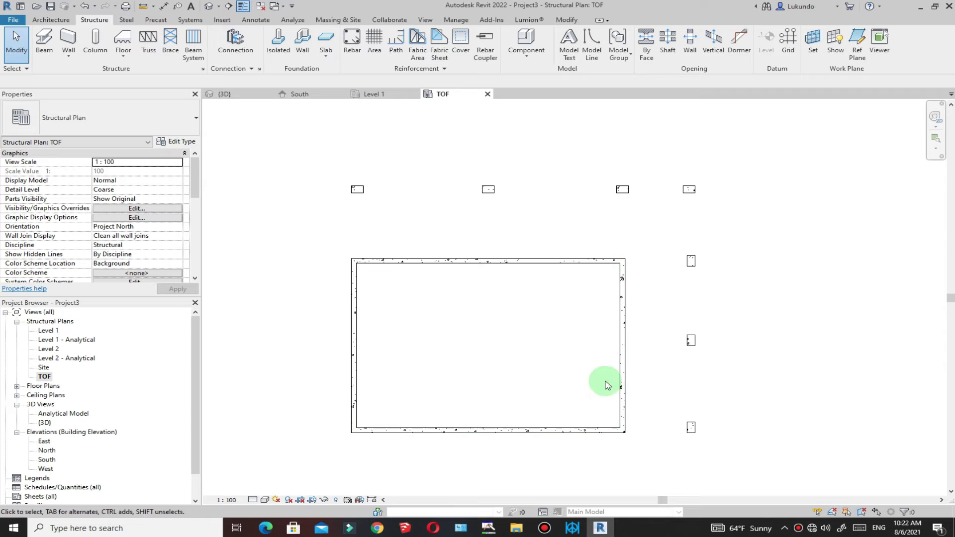
scroll(512, 252, "down", 2)
scroll(617, 258, "up", 4)
scroll(565, 255, "down", 4)
scroll(498, 259, "up", 3)
scroll(446, 248, "down", 2)
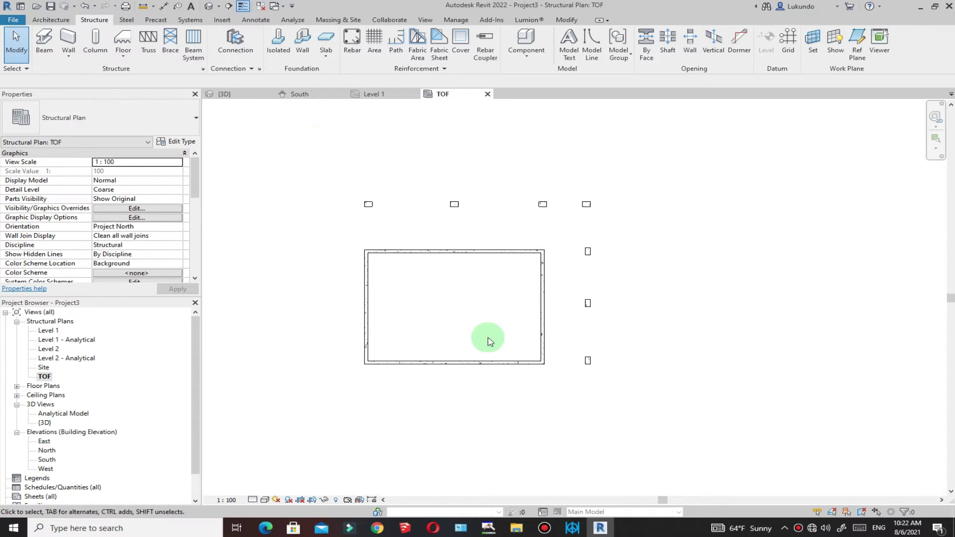
Step: Start a wall foundation with the Bearing Footing - 900 x 300 type and duplicate it as Bearing Footing - 900 x 301
left_click(303, 48)
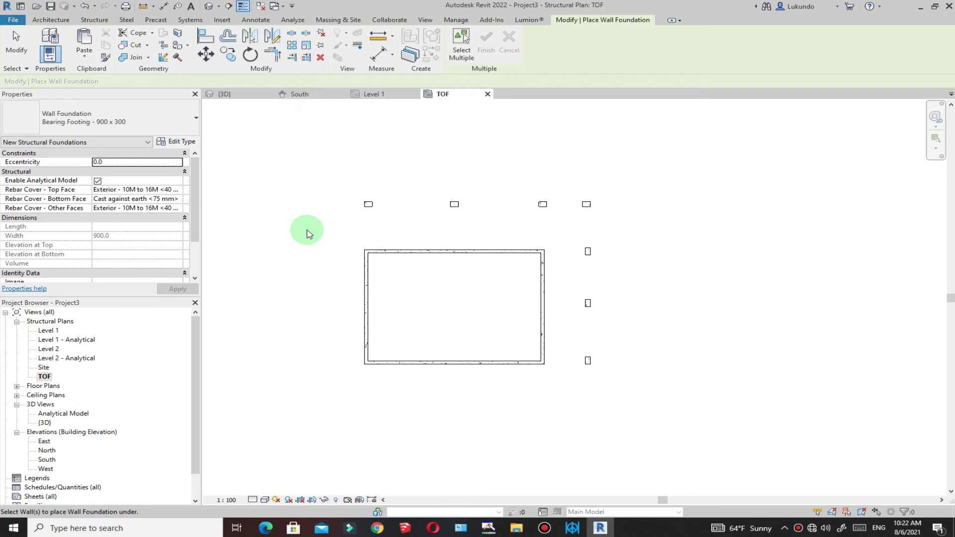
left_click(192, 123)
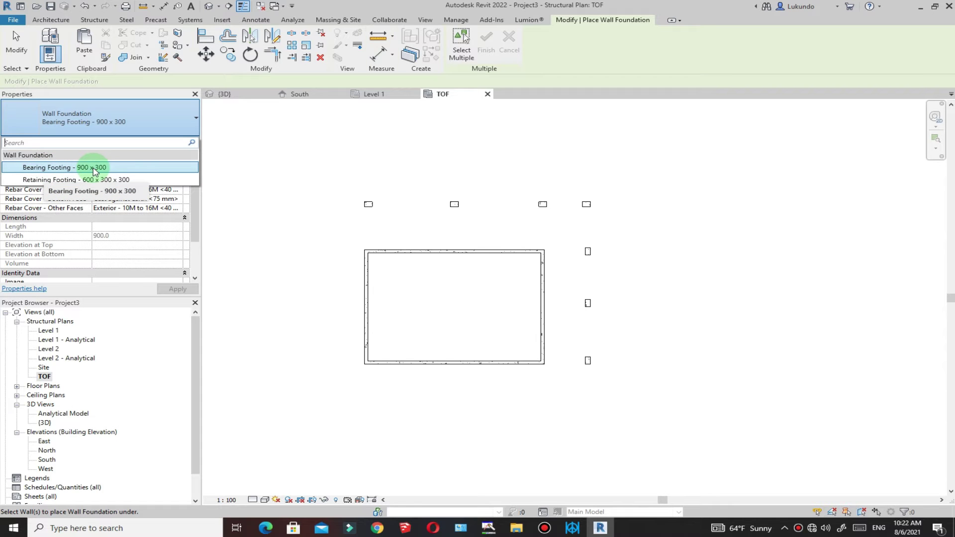
left_click(83, 168)
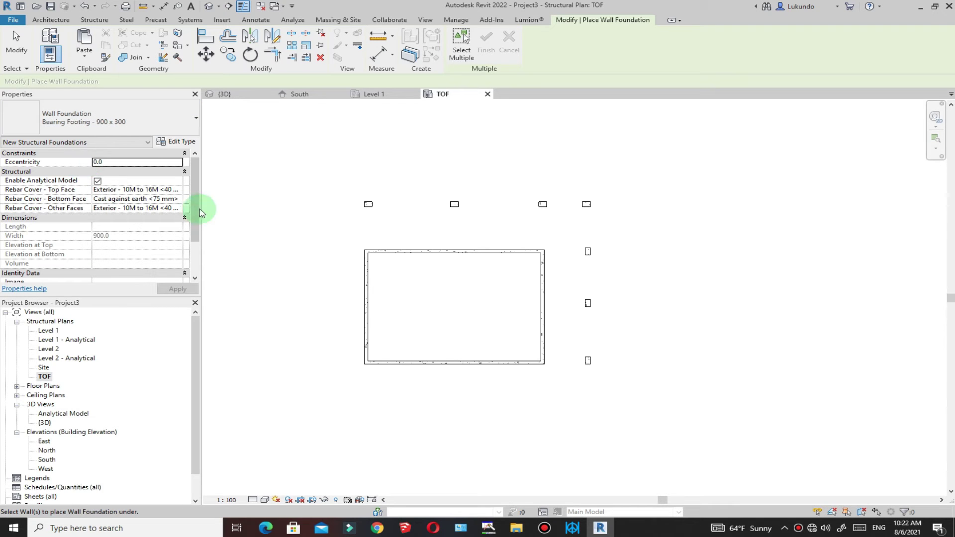
left_click(176, 143)
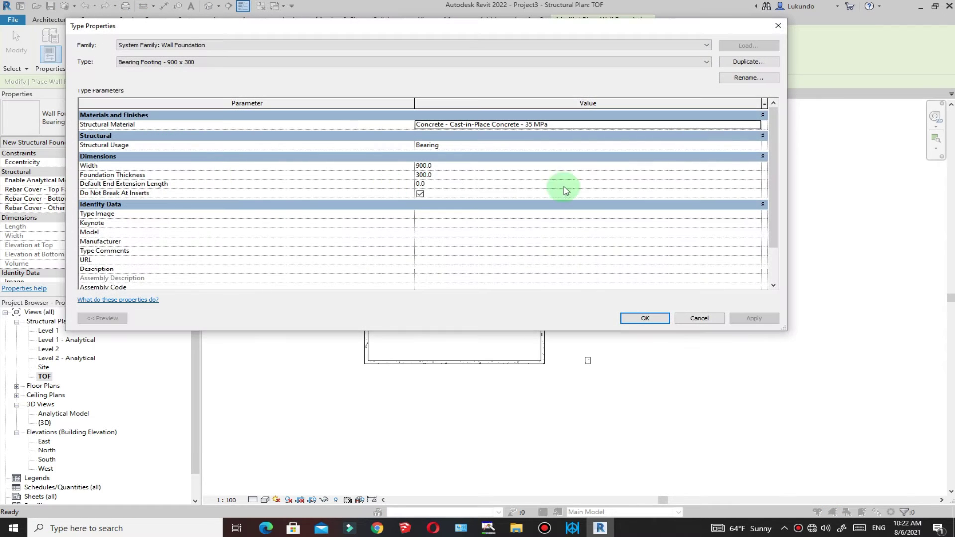
left_click(755, 63)
left_click(479, 318)
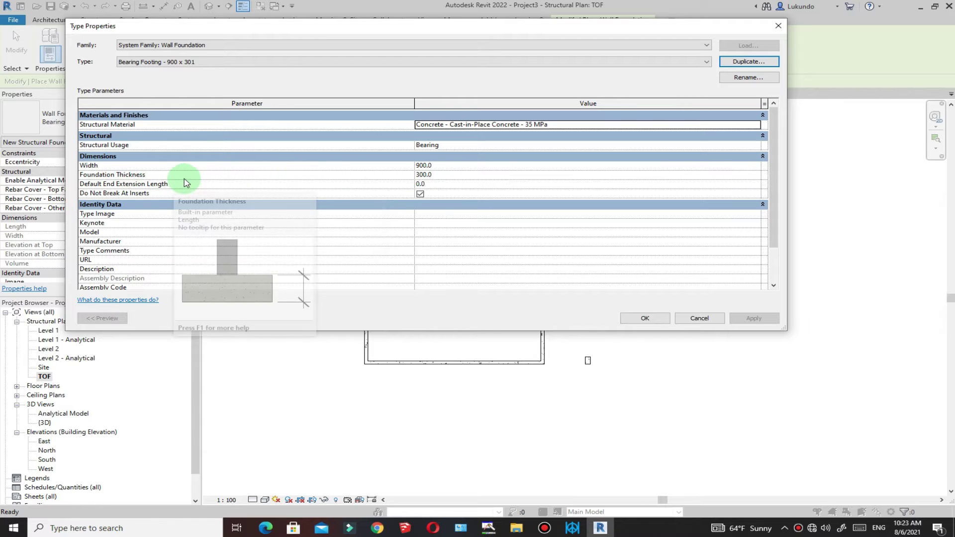
left_click(451, 175)
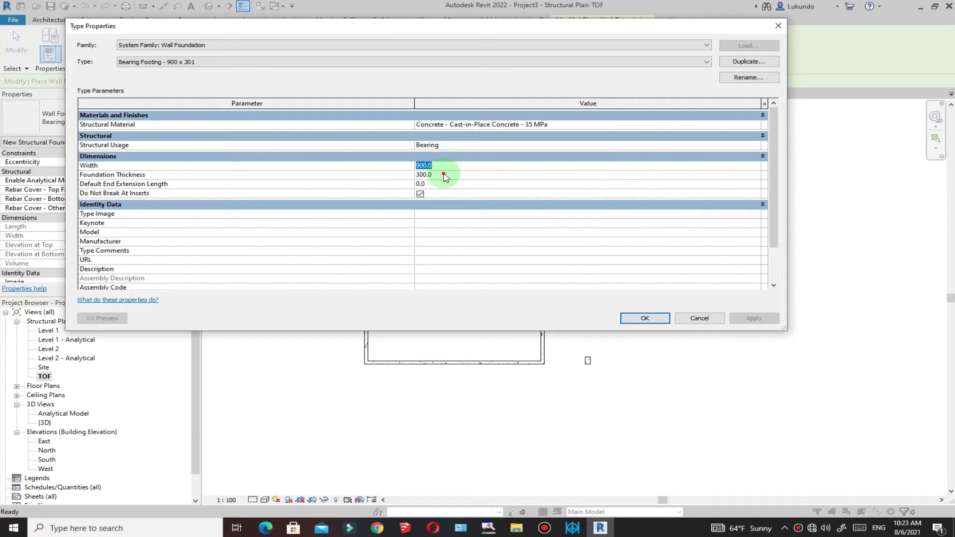
left_click(446, 158)
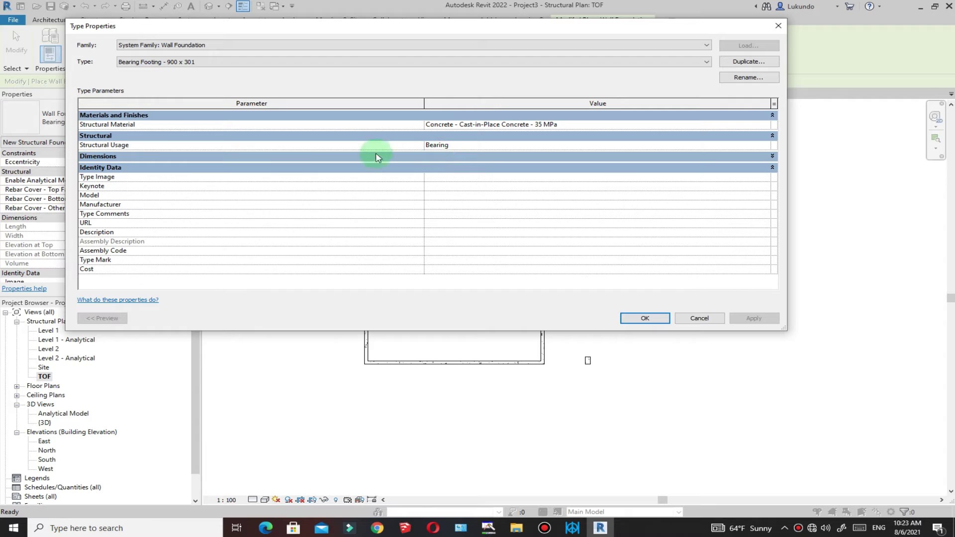
left_click(773, 136)
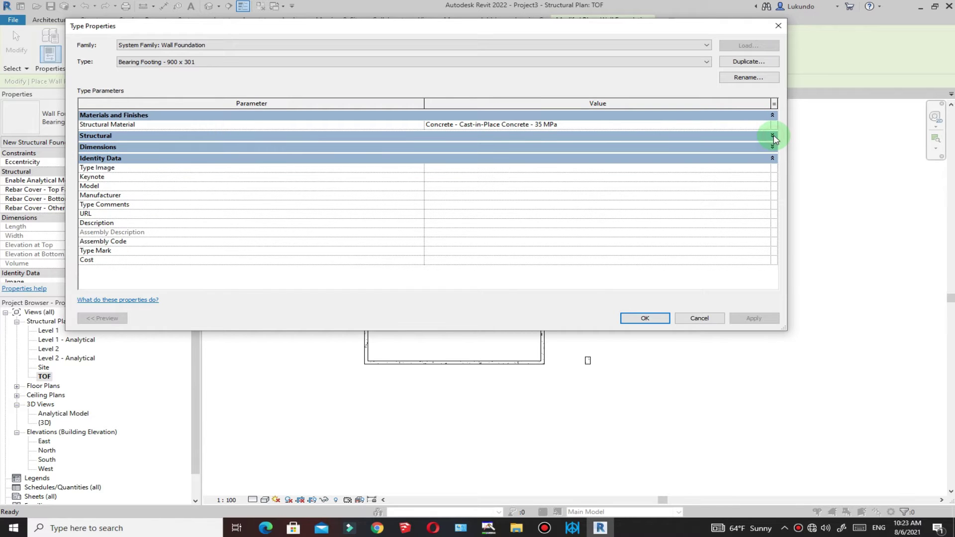
left_click(772, 136)
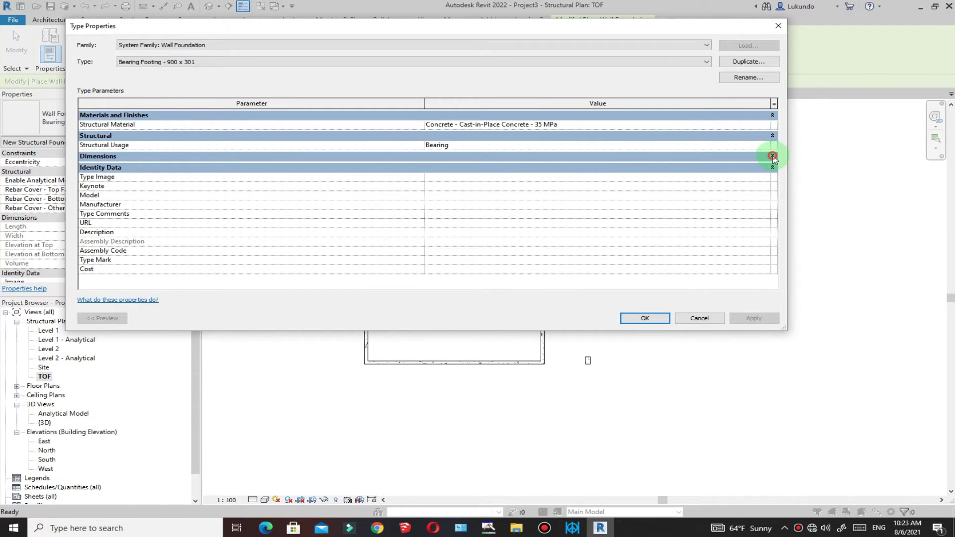
left_click(773, 156)
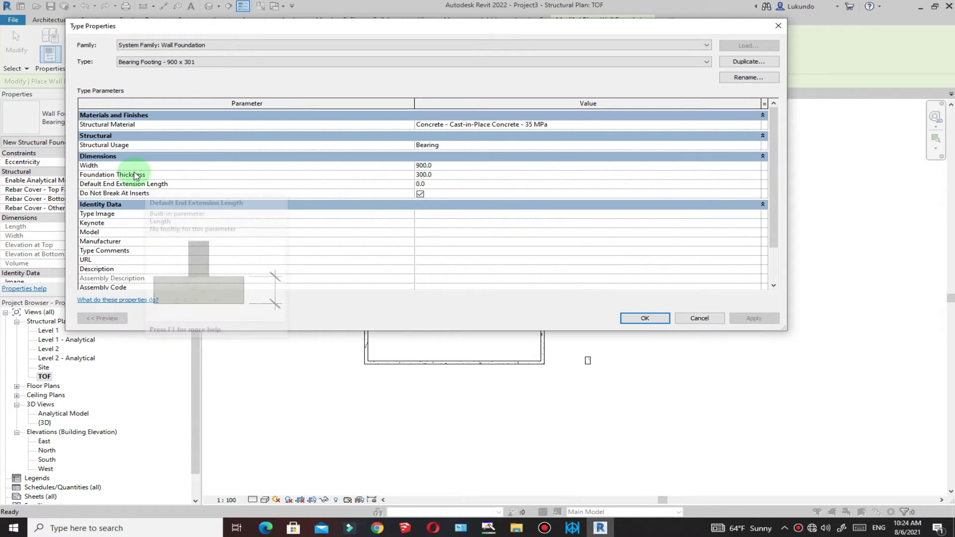
Step: Set the duplicated footing type's width to 600 mm and its foundation thickness to 400 mm
left_click(458, 165)
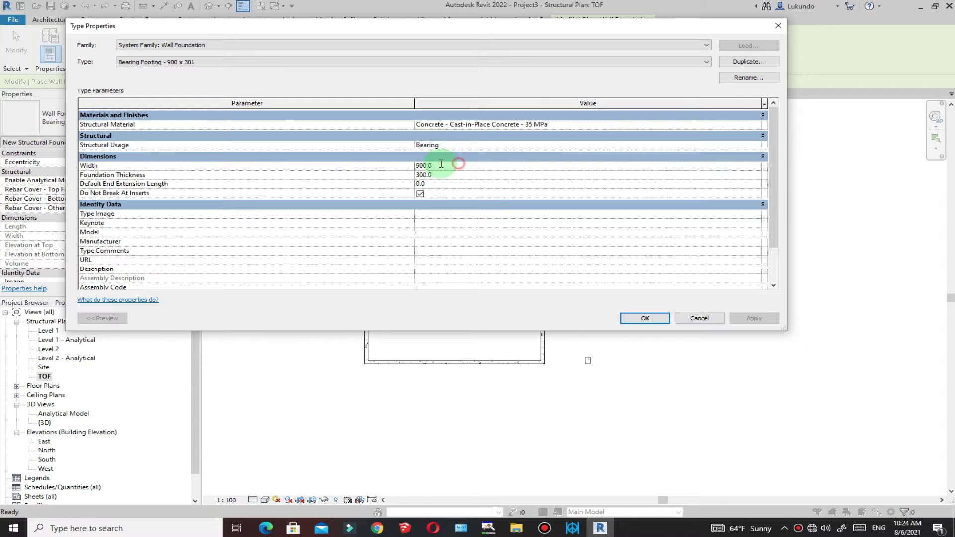
type("600")
left_click(444, 174)
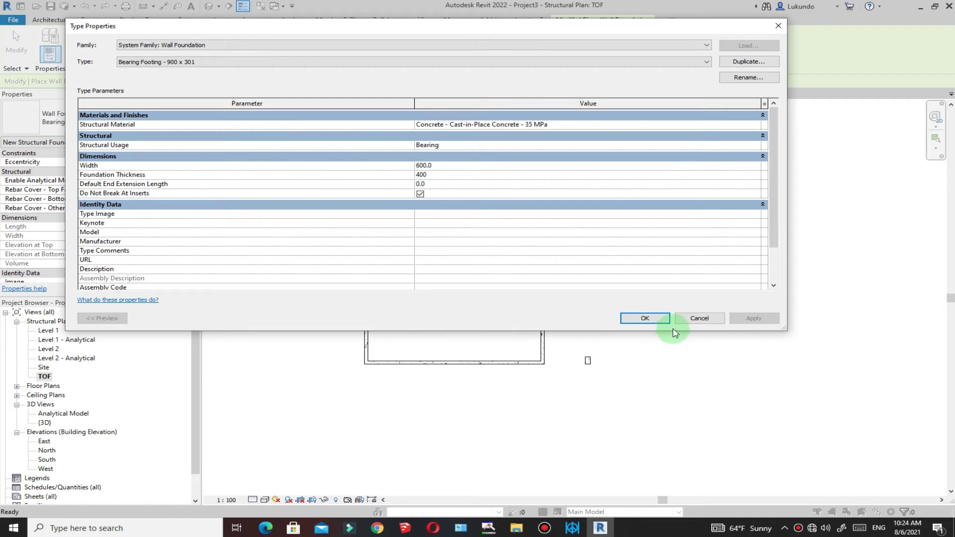
left_click(648, 318)
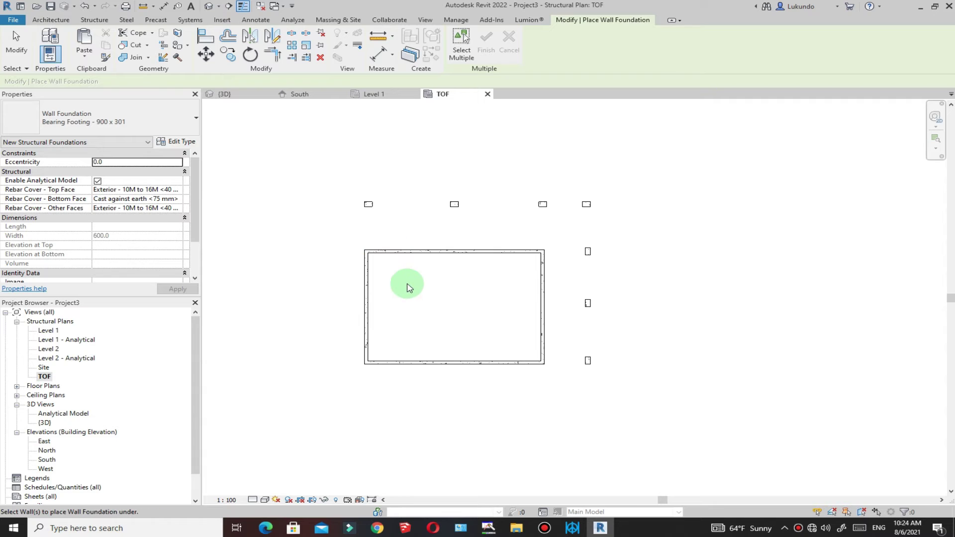
Step: Place the bearing footing under all four foundation walls of the rectangular enclosure in the TOF plan
left_click(408, 259)
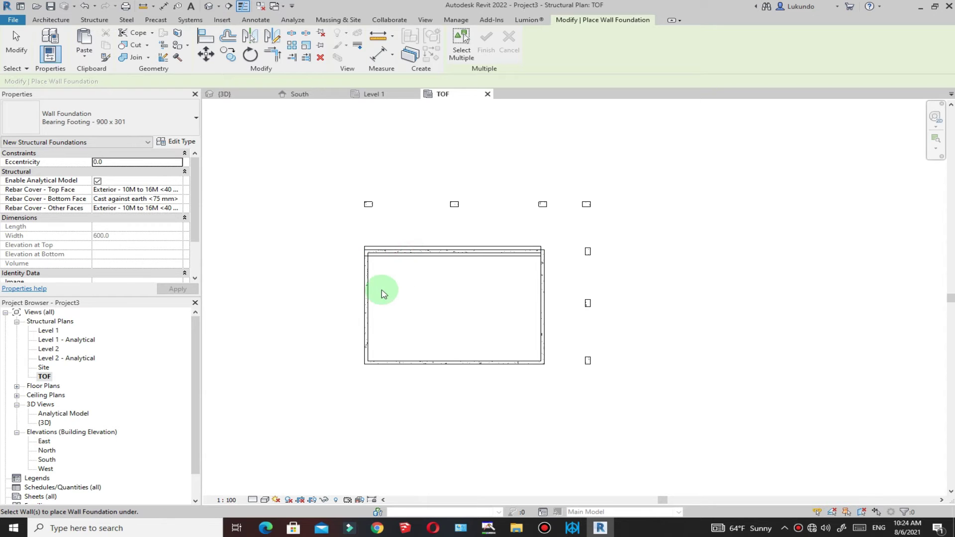
left_click(367, 283)
left_click(444, 363)
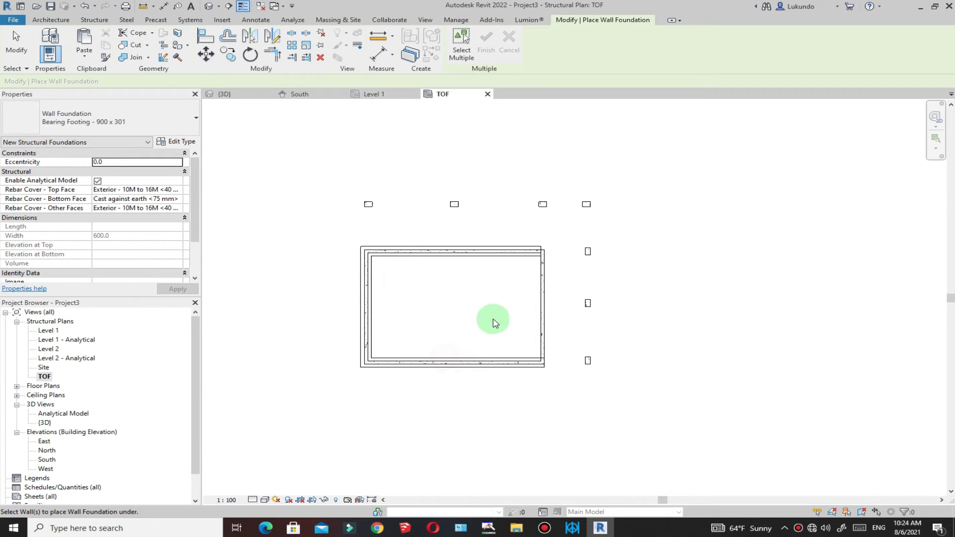
left_click(541, 317)
scroll(520, 268, "up", 2)
scroll(497, 255, "down", 4)
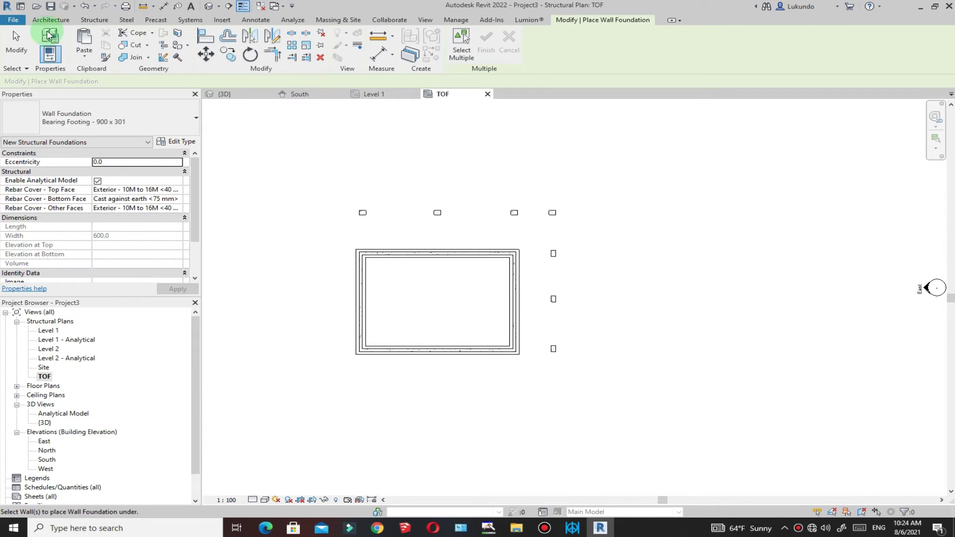
Step: Start an isolated foundation with the M_Footing-Rectangular 1800 x 1200 x 450mm type and duplicate it as P1
left_click(16, 45)
left_click(94, 21)
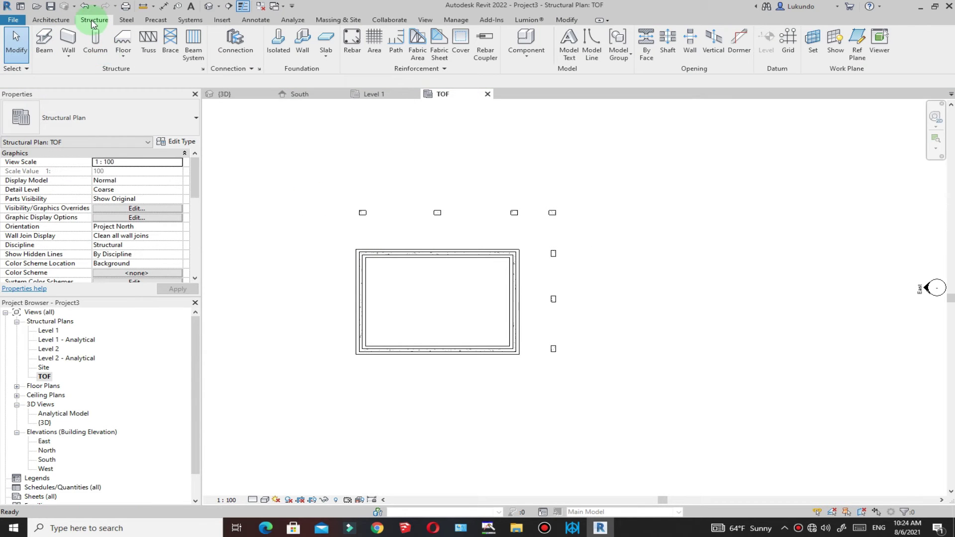
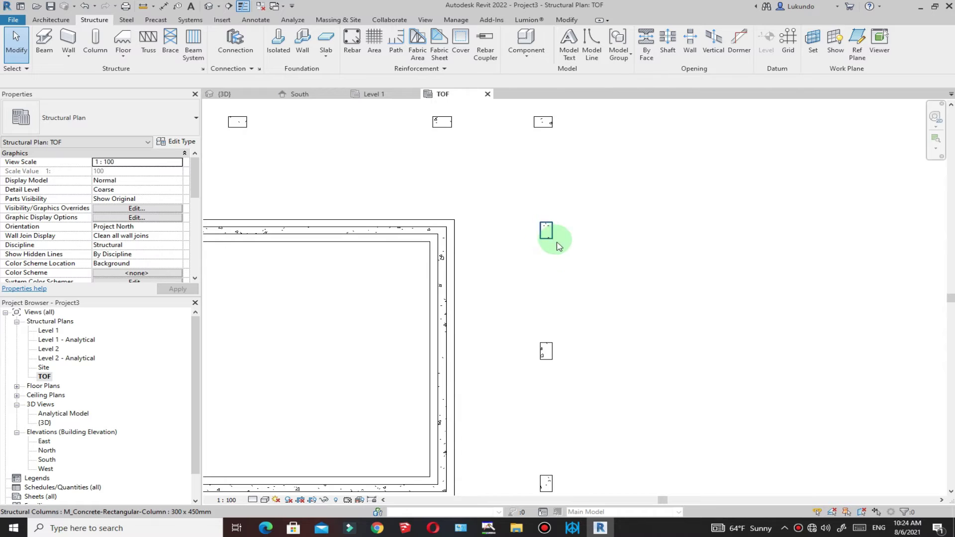
scroll(558, 245, "down", 3)
scroll(543, 238, "up", 2)
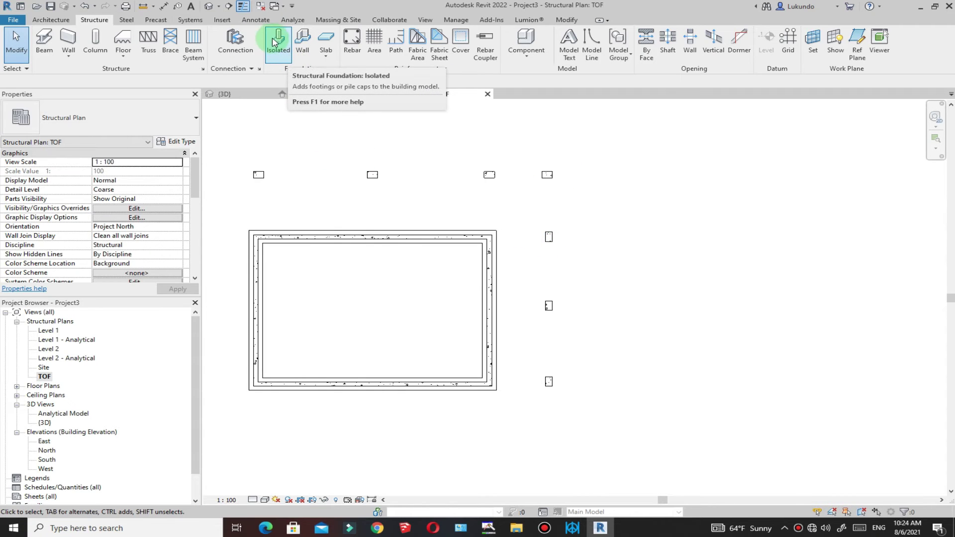
left_click(277, 47)
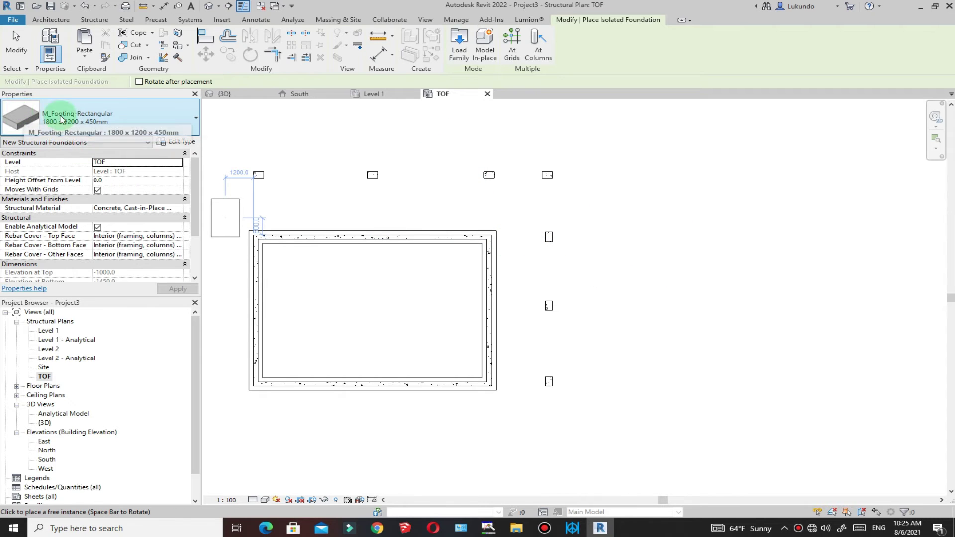
left_click(189, 124)
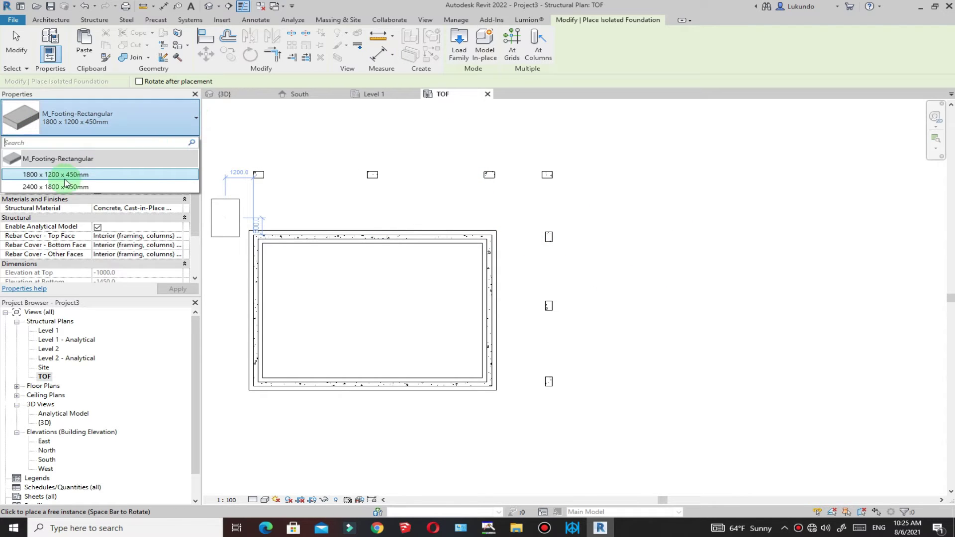
left_click(40, 175)
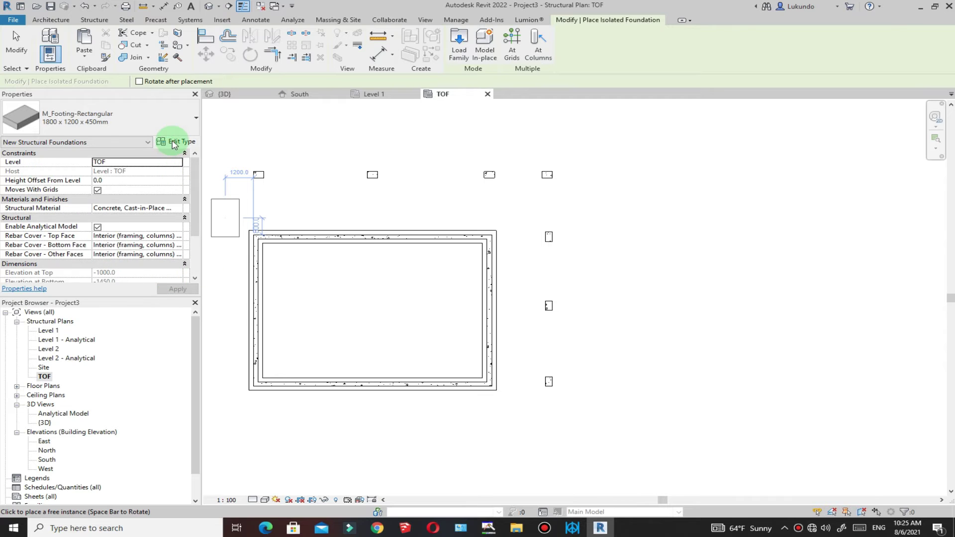
left_click(174, 143)
left_click(743, 62)
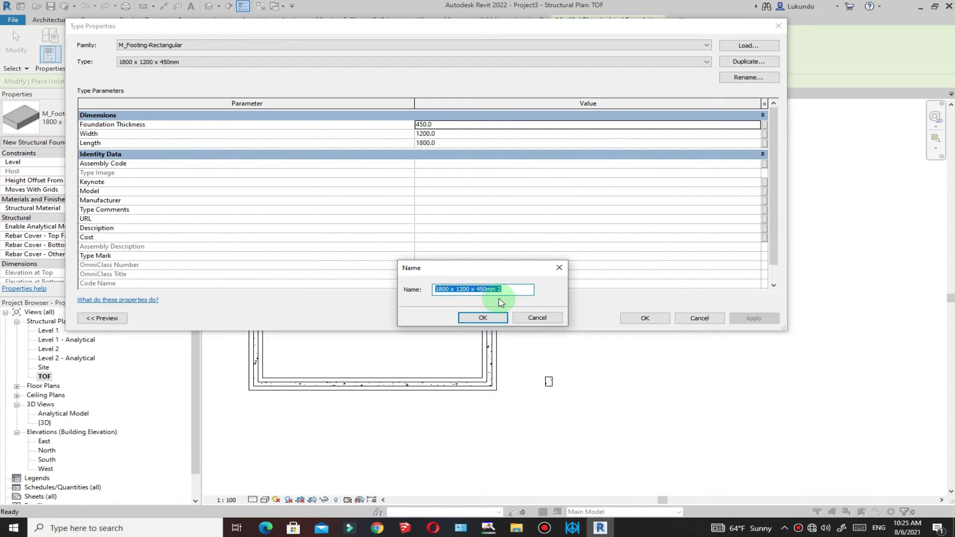
left_click(478, 317)
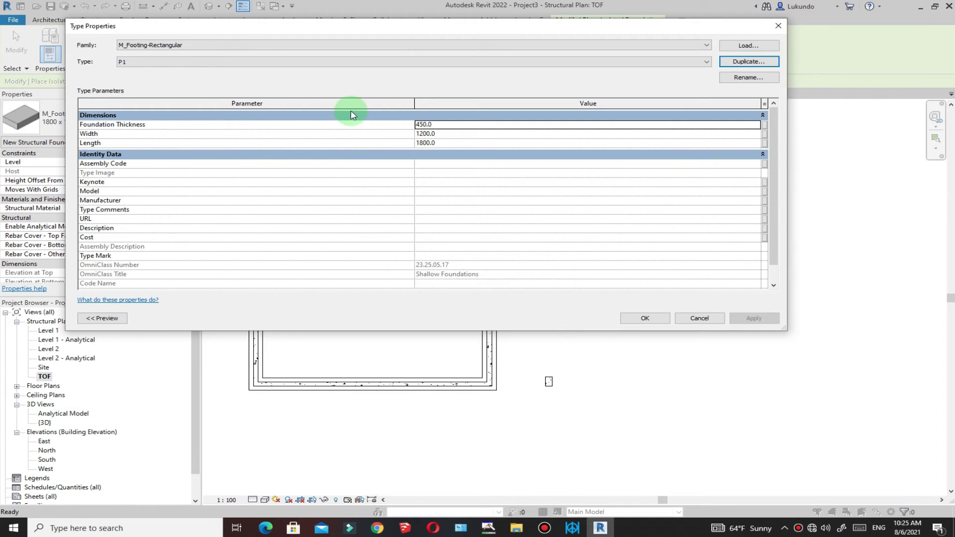
Step: Set the P1 footing type's foundation thickness to 400 mm and its length to 1500 mm
left_click(450, 124)
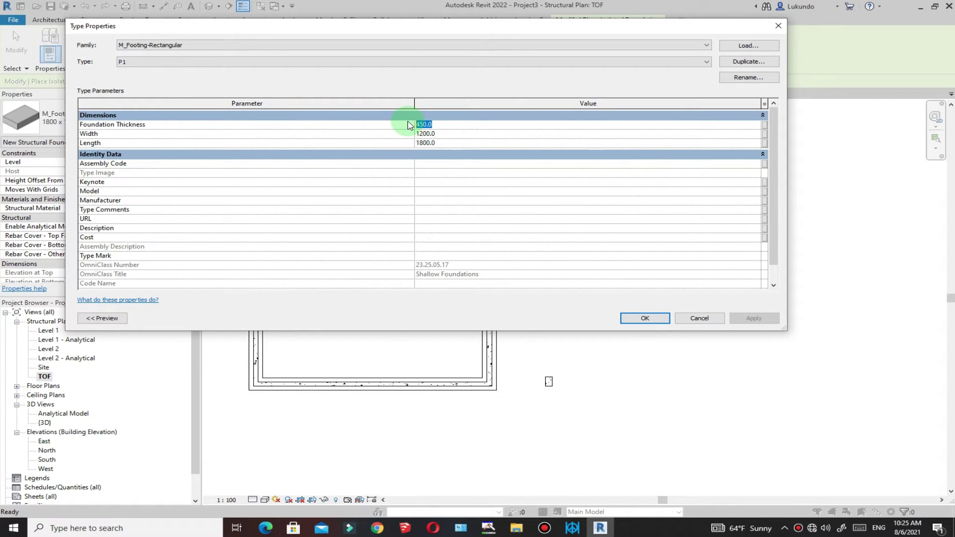
type("40")
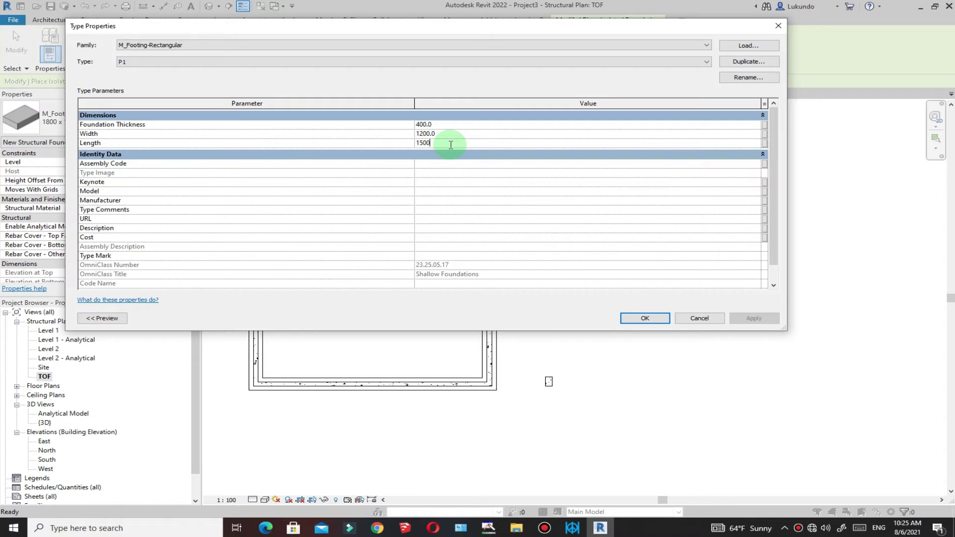
left_click(645, 318)
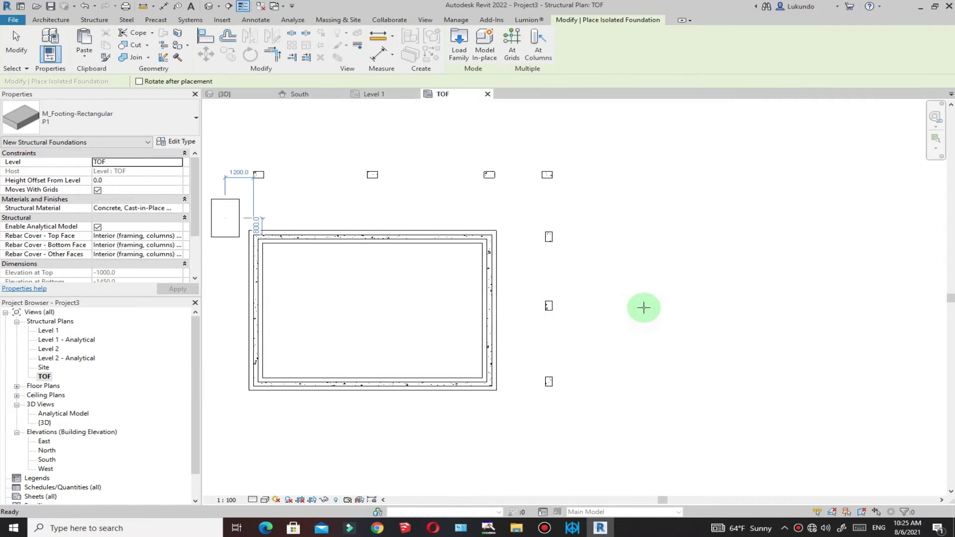
Step: Place P1 footings centred under the middle and southernmost columns of the row east of the wall enclosure
scroll(550, 303, "up", 3)
scroll(549, 309, "up", 1)
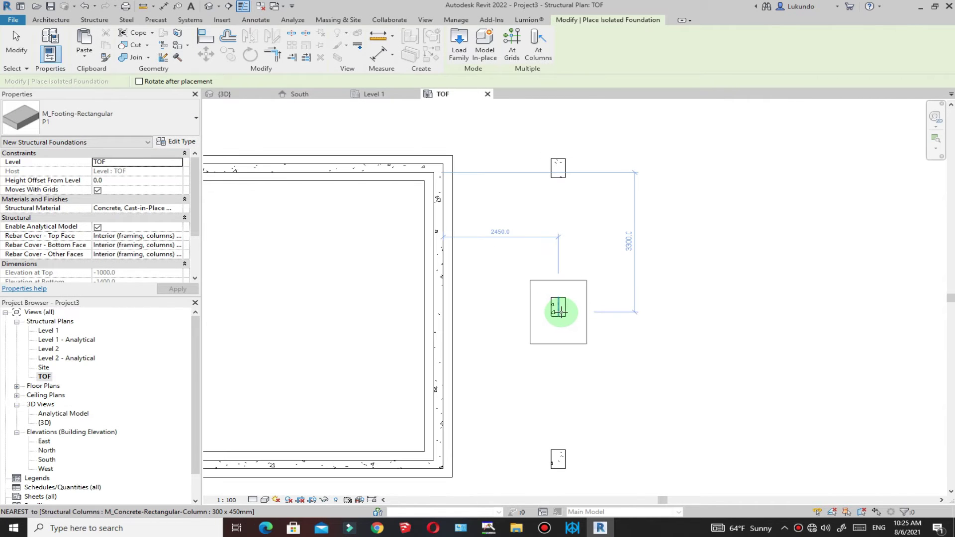
left_click(557, 308)
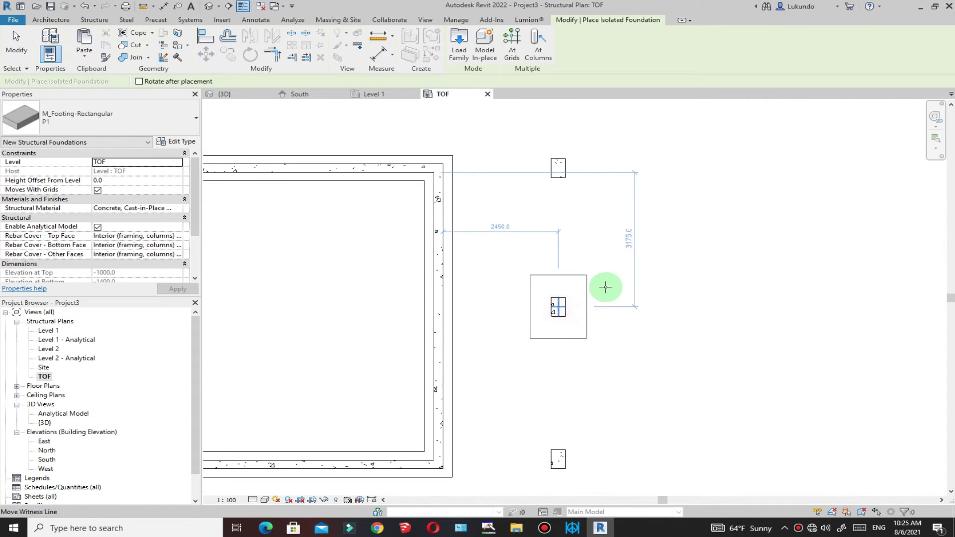
scroll(604, 287, "down", 1)
scroll(570, 417, "up", 2)
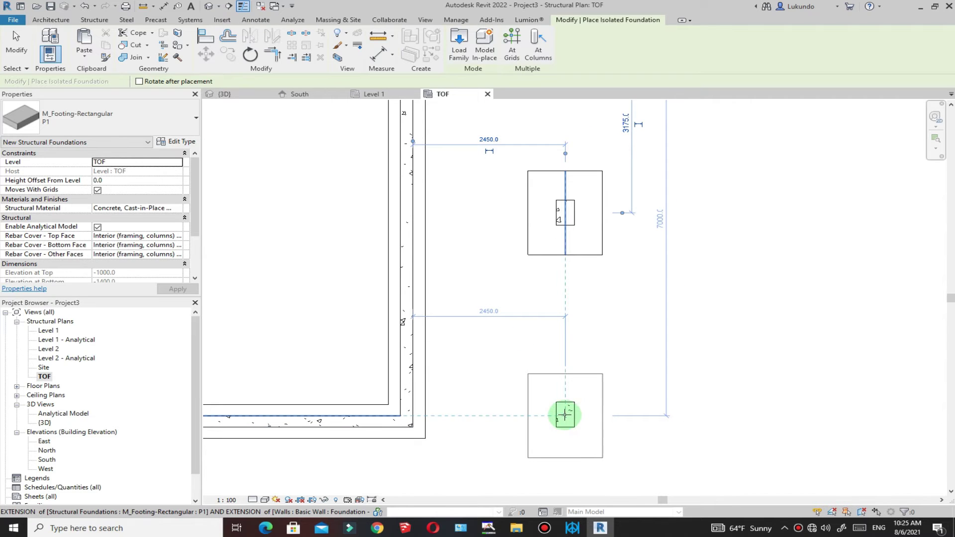
left_click(565, 416)
scroll(629, 411, "down", 3)
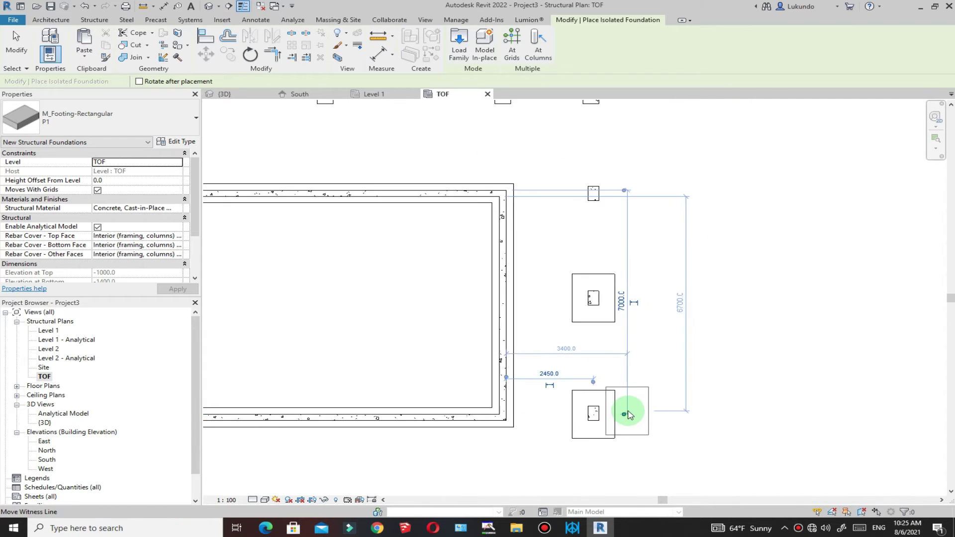
Step: Place P1 footings under the third and second columns from the west in the row north of the enclosure
scroll(555, 207, "up", 3)
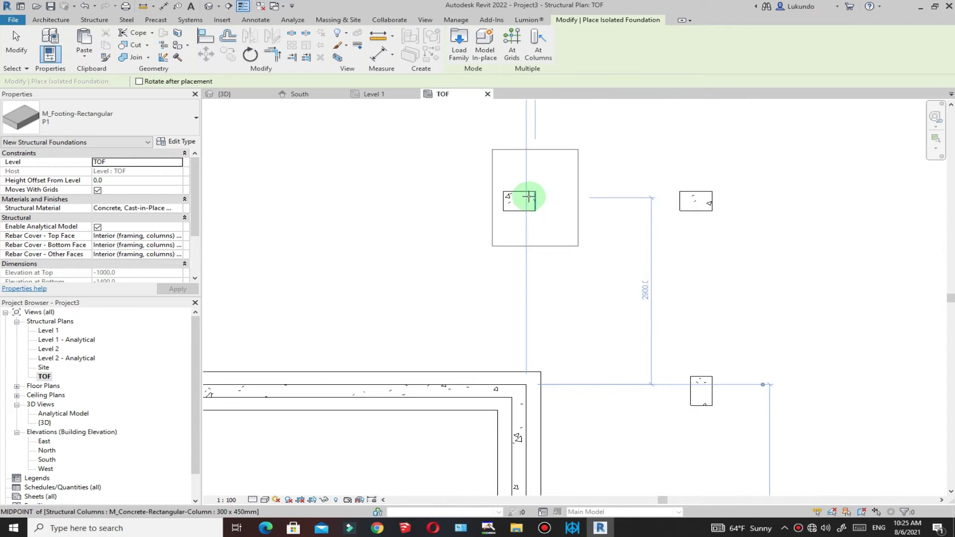
scroll(639, 213, "down", 2)
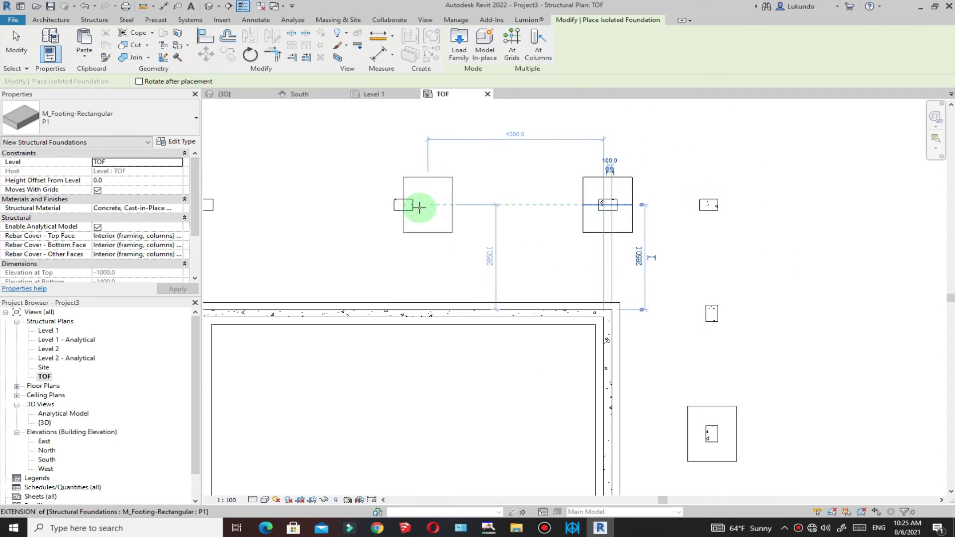
left_click(398, 207)
scroll(652, 206, "down", 2)
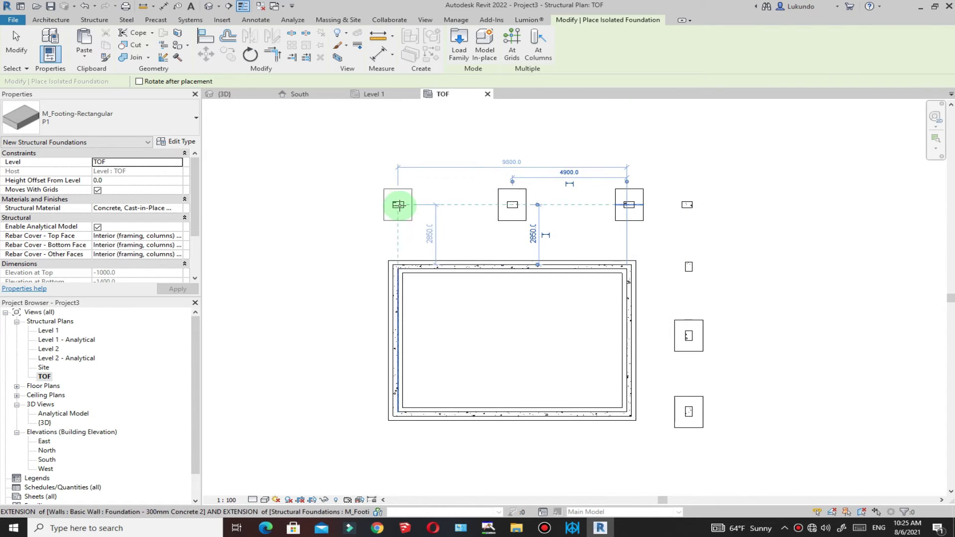
Step: Rotate the P1 footing so its length runs east-west, and place it under the westernmost and easternmost columns of the north row
scroll(396, 205, "up", 3)
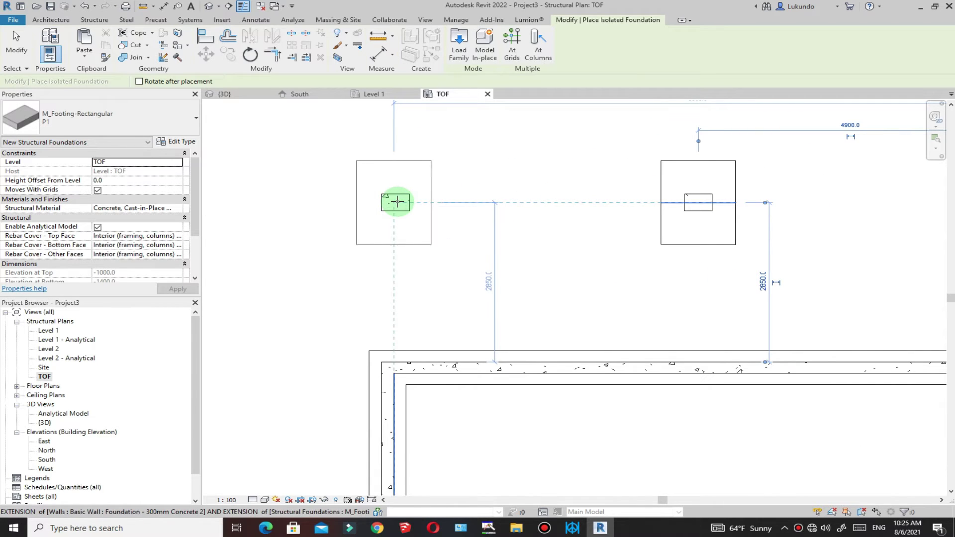
key("space")
key("space")
key("space")
key("space")
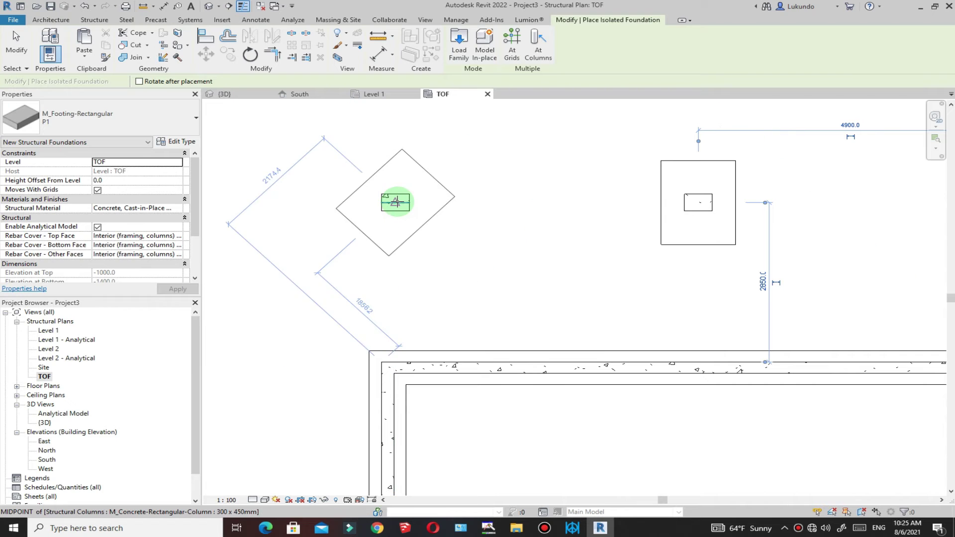
key("space")
key("space")
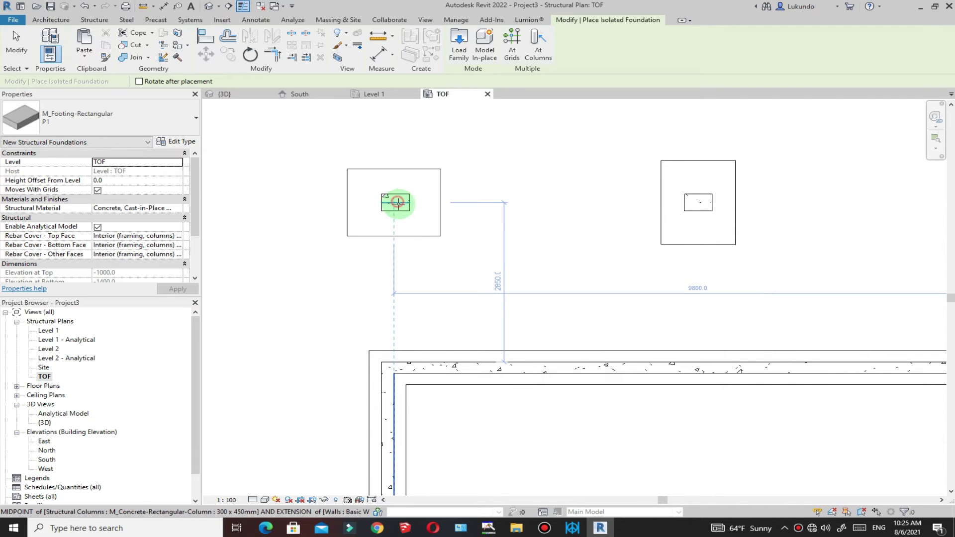
left_click(398, 202)
scroll(397, 202, "down", 3)
scroll(646, 240, "up", 4)
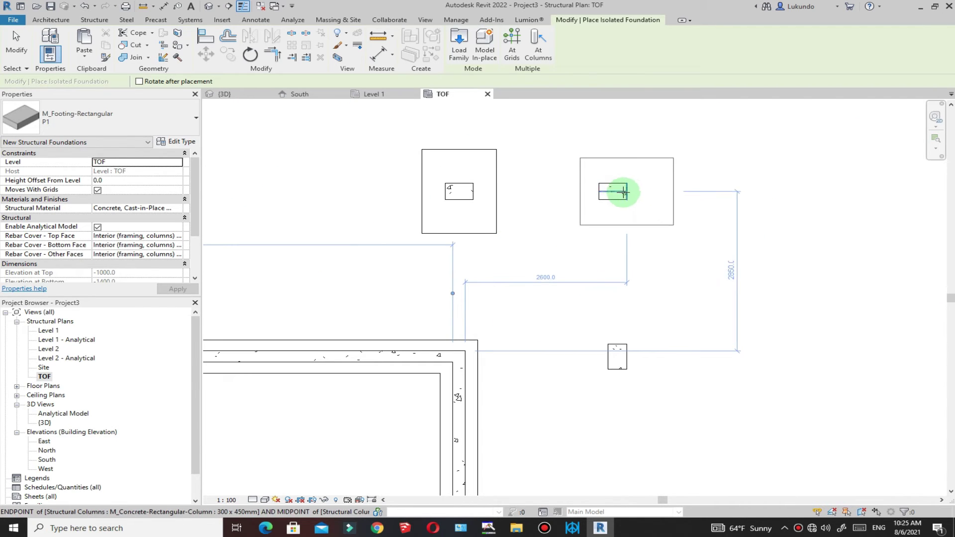
left_click(611, 191)
Step: Turn the P1 footing back to north-south, place it under the column beside the enclosure's northeast corner, and dismiss the save reminder without saving
scroll(665, 279, "down", 2)
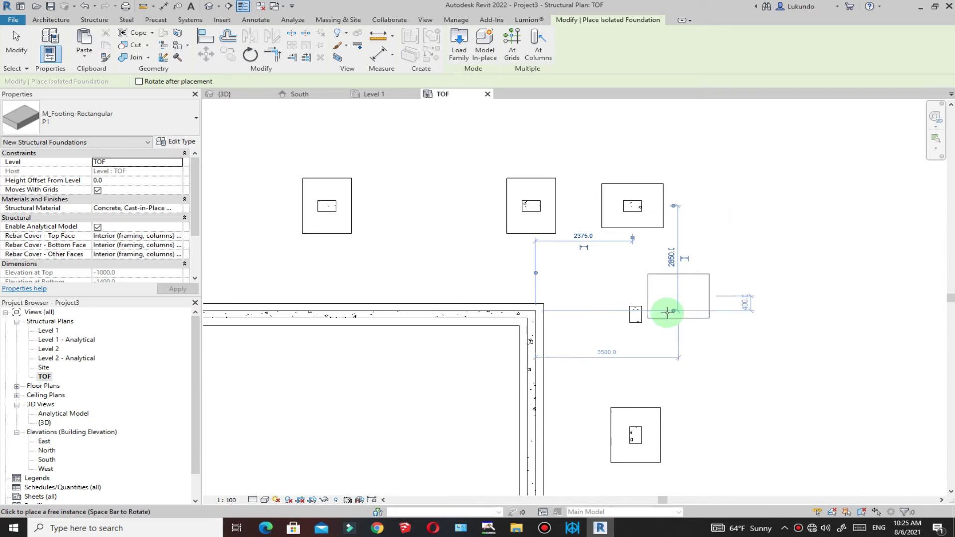
scroll(665, 325, "up", 2)
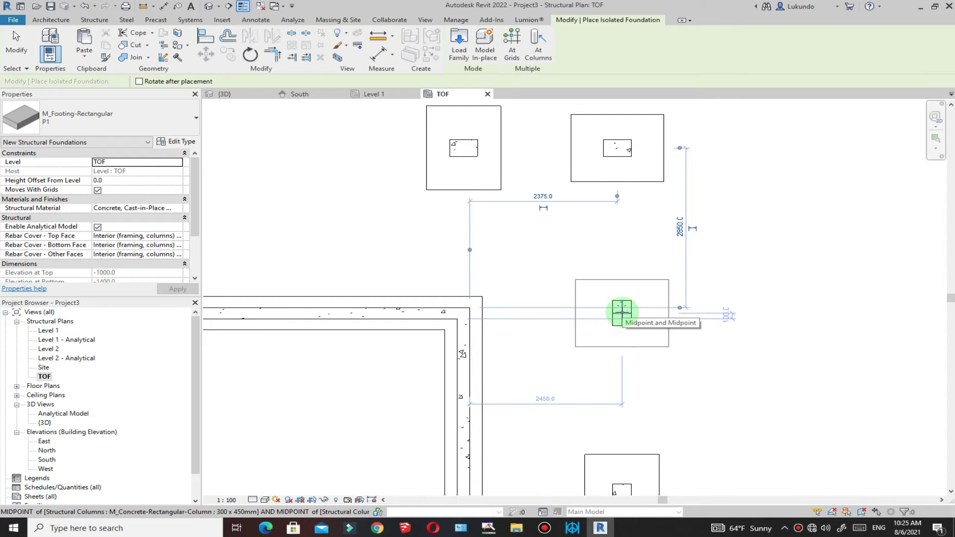
key("space")
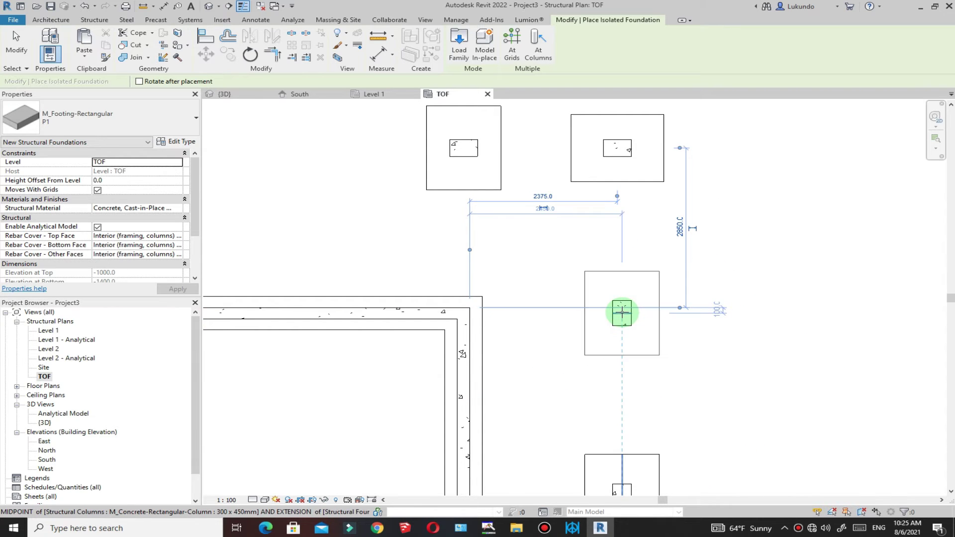
left_click(622, 313)
scroll(691, 279, "down", 4)
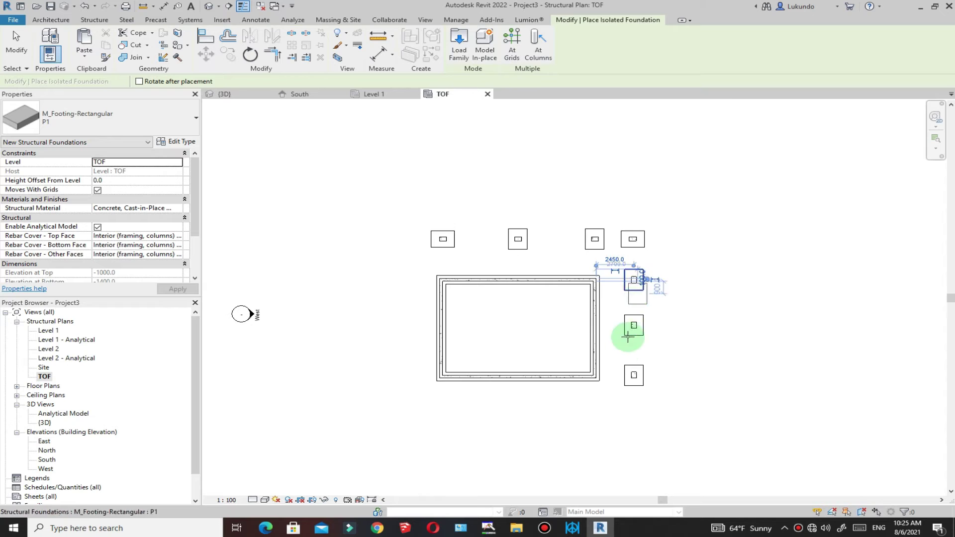
scroll(634, 288, "up", 2)
scroll(433, 273, "down", 1)
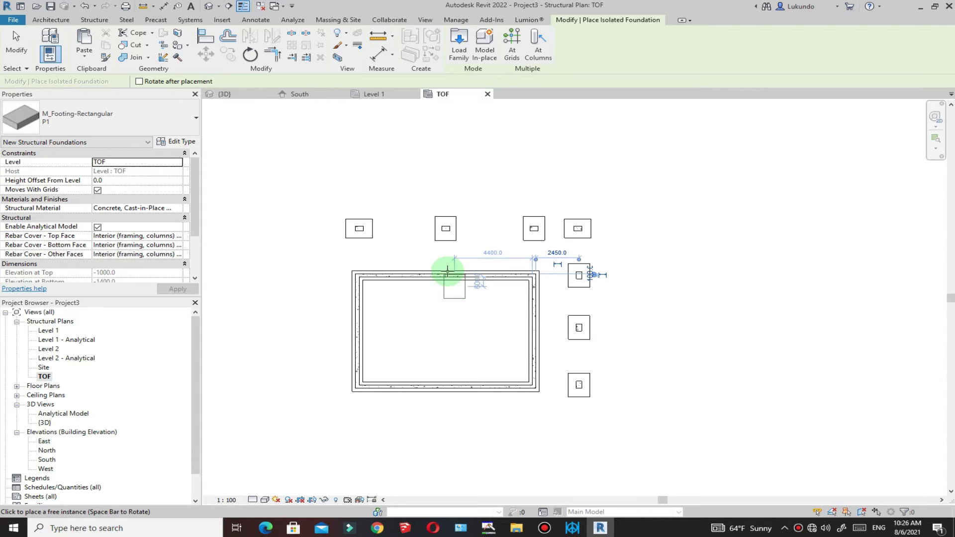
left_click(21, 49)
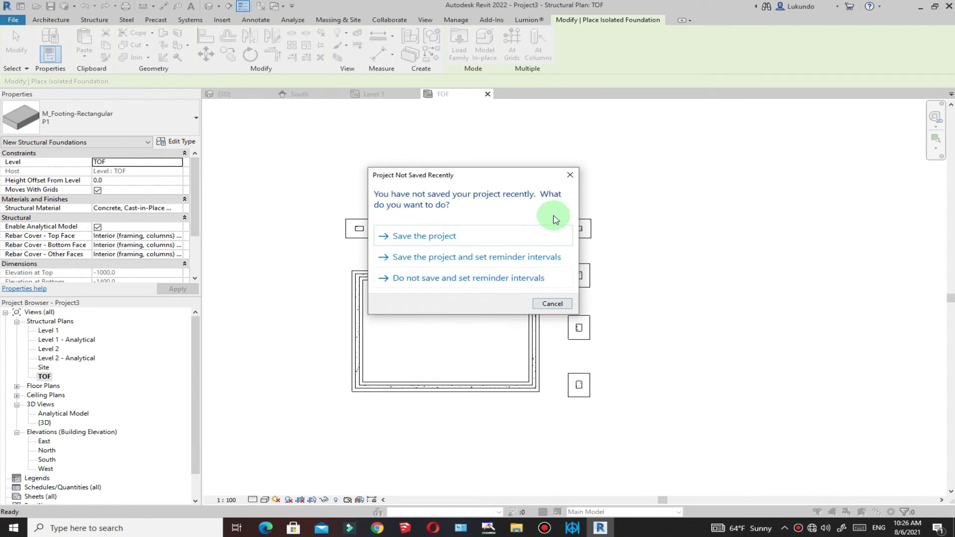
left_click(569, 177)
scroll(481, 296, "up", 4)
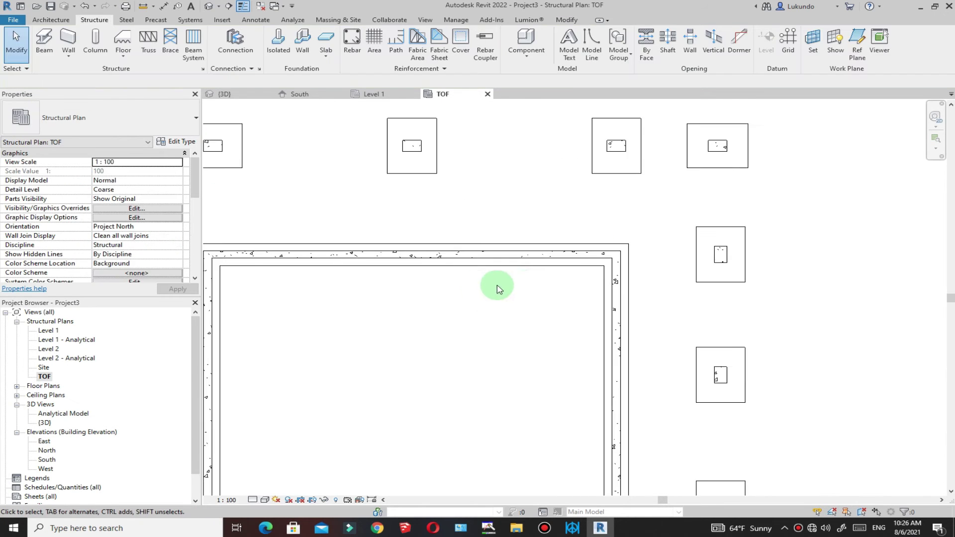
Step: Open the 3D view and orbit around the model to examine the wall footings and the isolated column footings
left_click(229, 99)
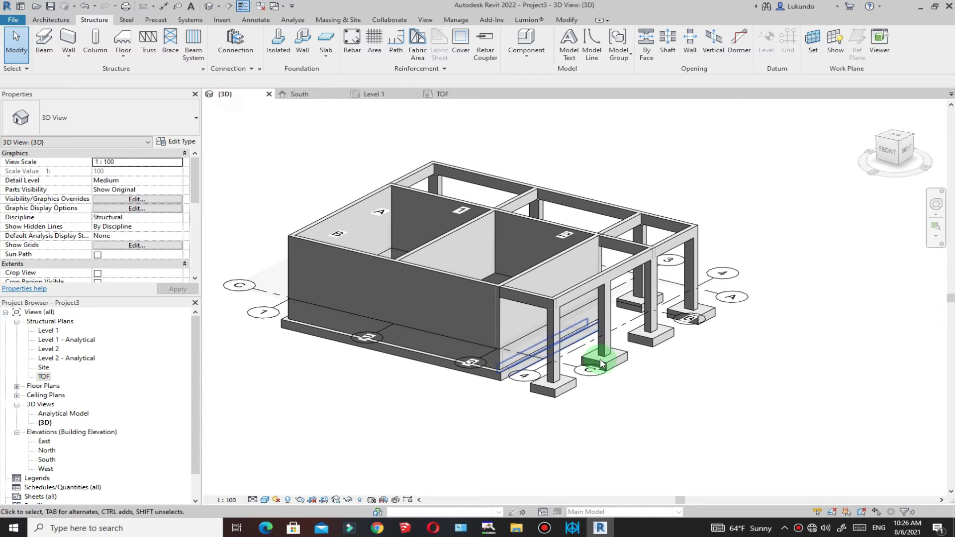
scroll(611, 388, "up", 4)
scroll(537, 393, "down", 5)
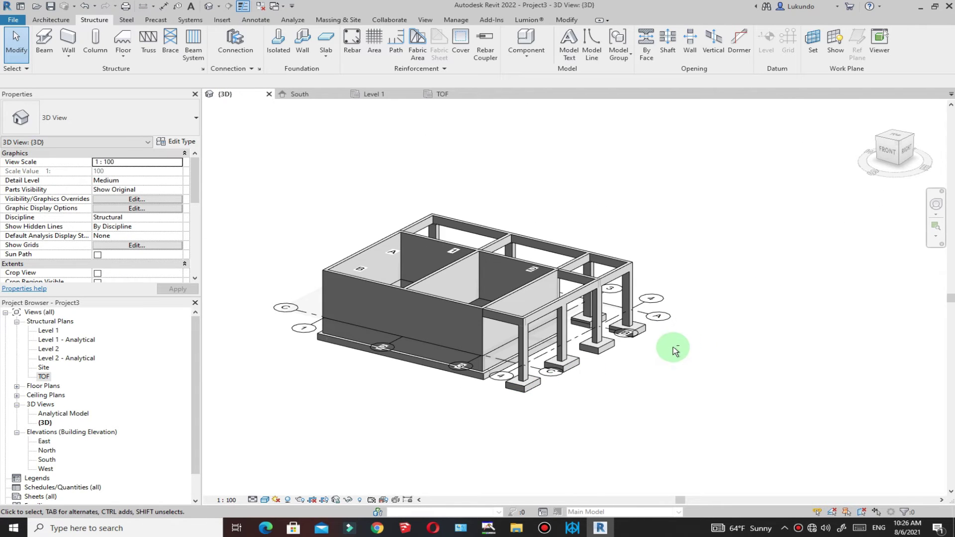
left_click(937, 206)
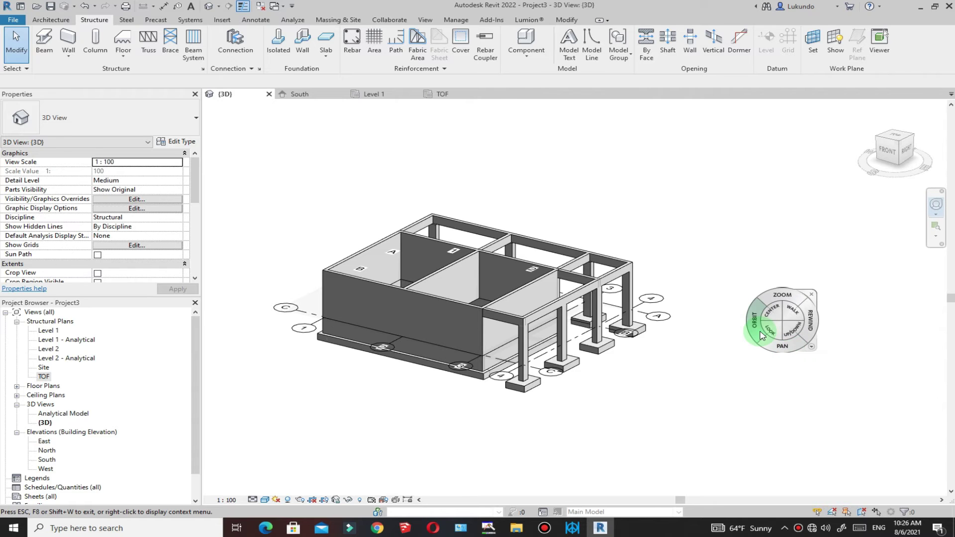
left_click_drag(754, 324, 714, 325)
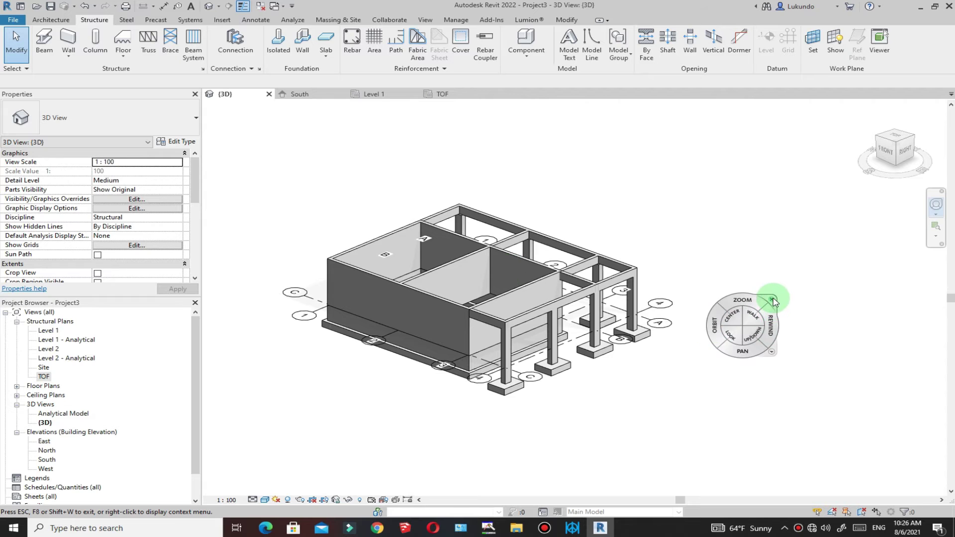
left_click(772, 300)
scroll(427, 315, "up", 3)
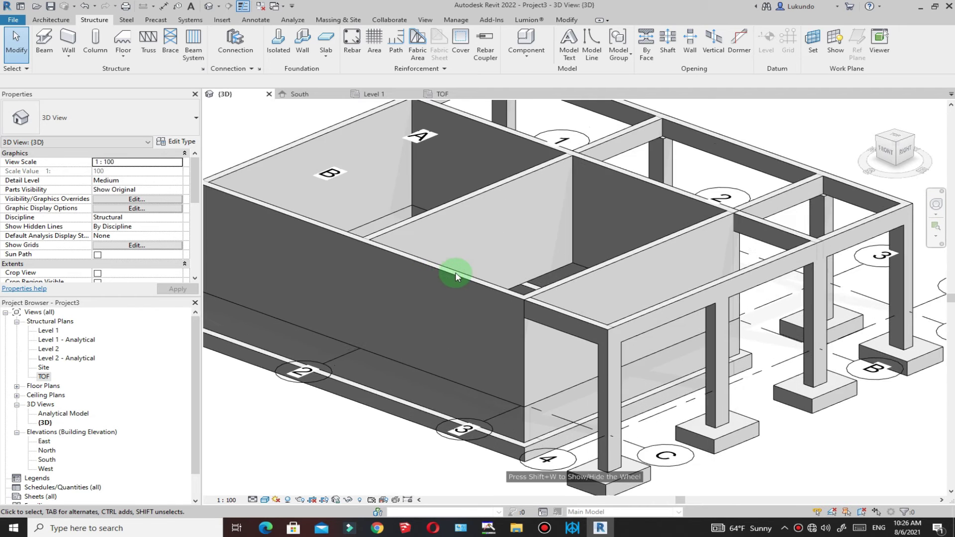
scroll(454, 271, "down", 1)
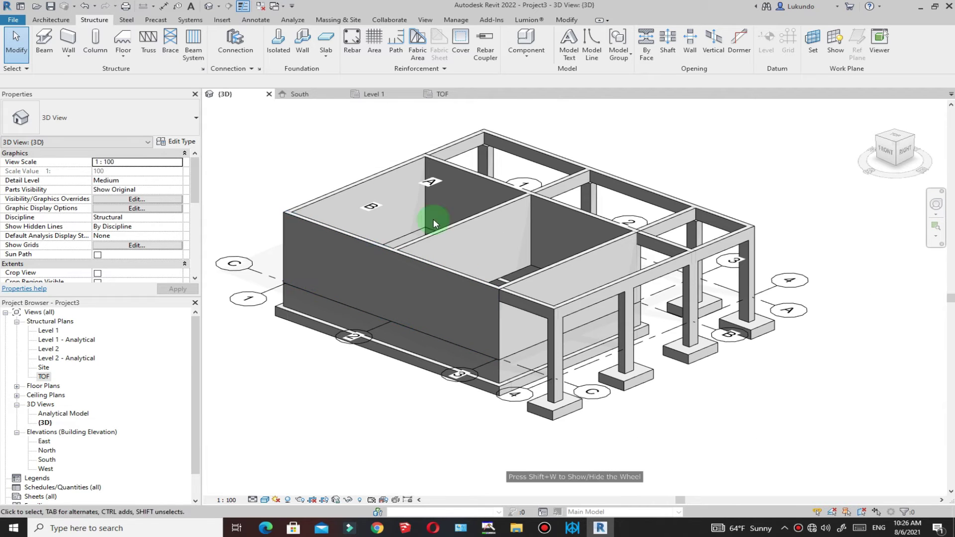
Step: Open the TOF structural plan and turn off thin lines so the true line weights display
left_click(444, 94)
scroll(565, 260, "down", 5)
scroll(529, 296, "up", 5)
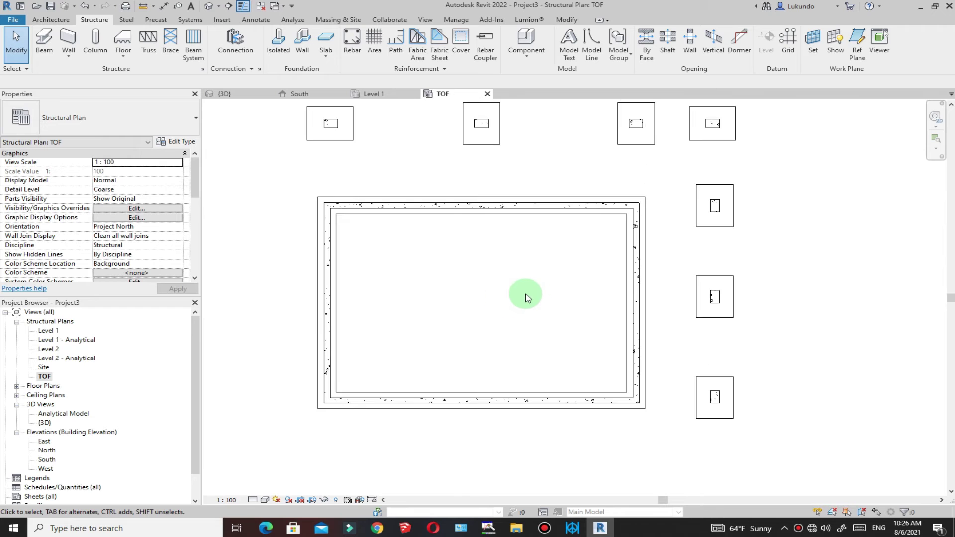
scroll(331, 225, "up", 2)
scroll(356, 228, "down", 1)
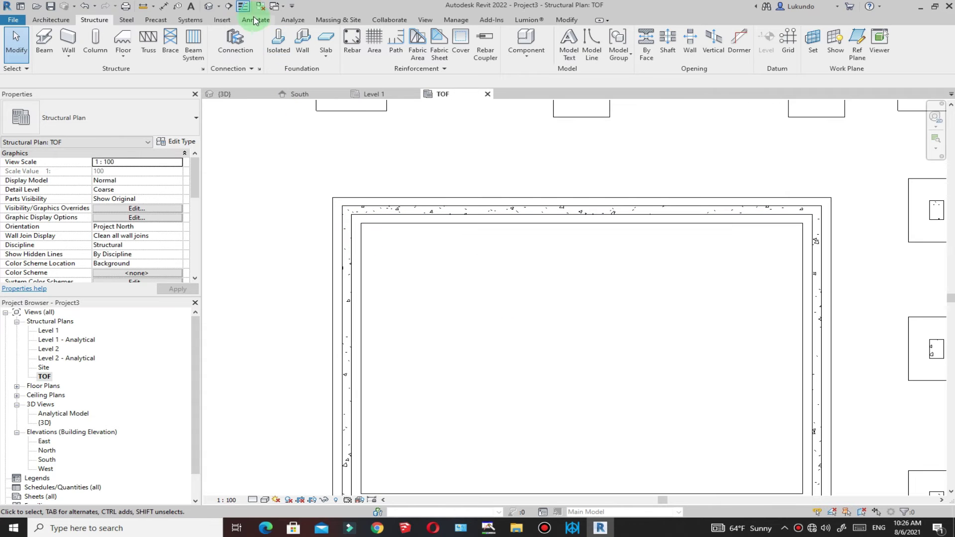
left_click(243, 6)
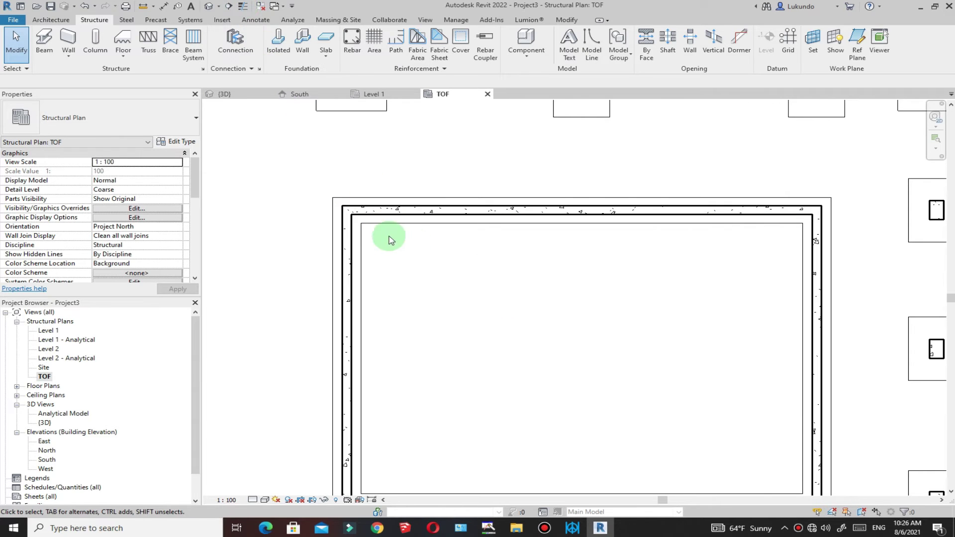
Step: Examine the line weights of the foundation walls, wall footings, columns and isolated footings across the TOF plan
scroll(389, 237, "down", 2)
scroll(662, 294, "up", 2)
scroll(549, 272, "down", 3)
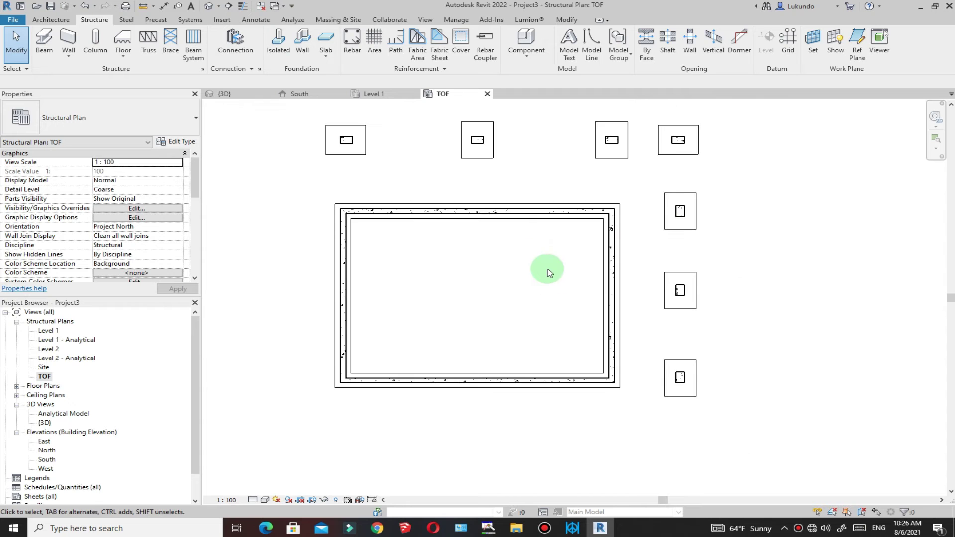
scroll(607, 134, "up", 3)
scroll(644, 198, "down", 4)
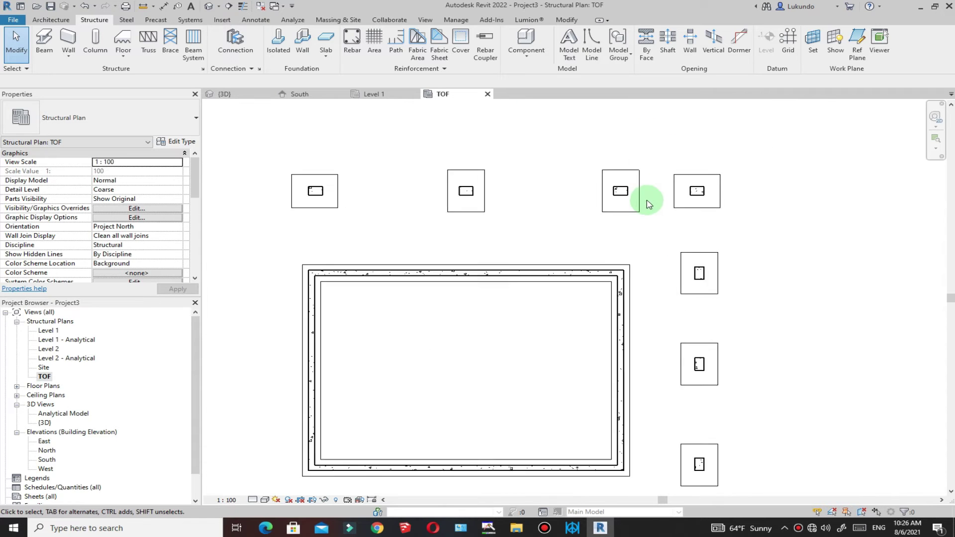
scroll(536, 243, "up", 3)
scroll(317, 149, "down", 2)
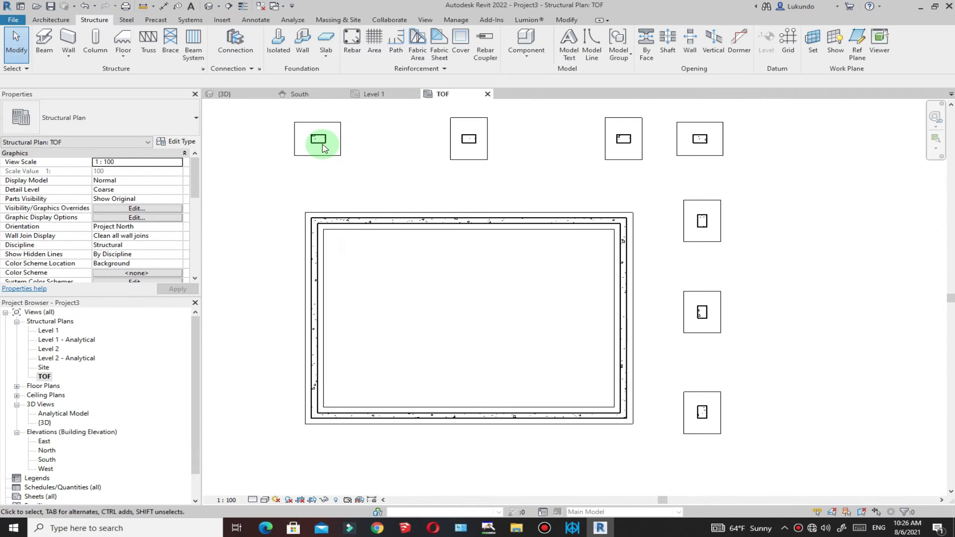
scroll(322, 141, "up", 2)
scroll(347, 252, "down", 4)
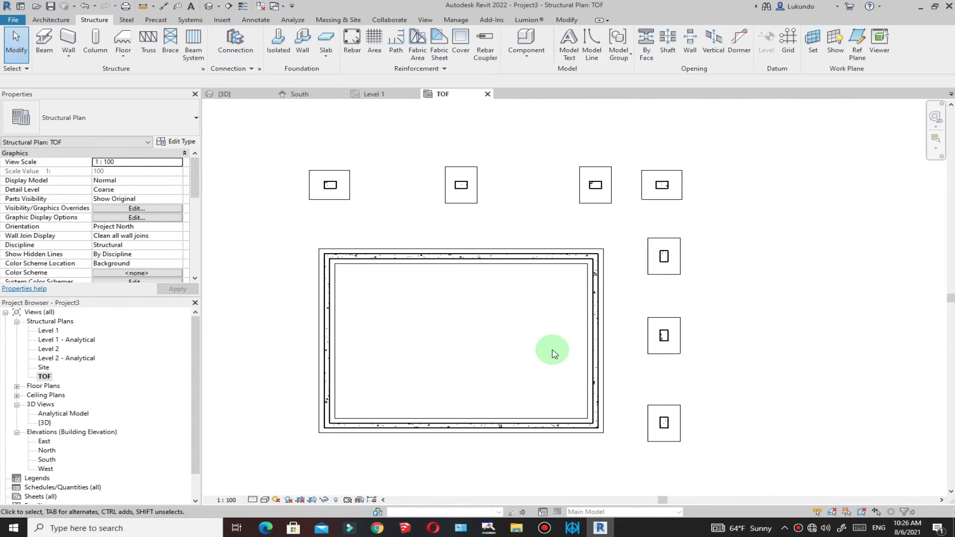
scroll(497, 289, "up", 4)
scroll(503, 277, "down", 2)
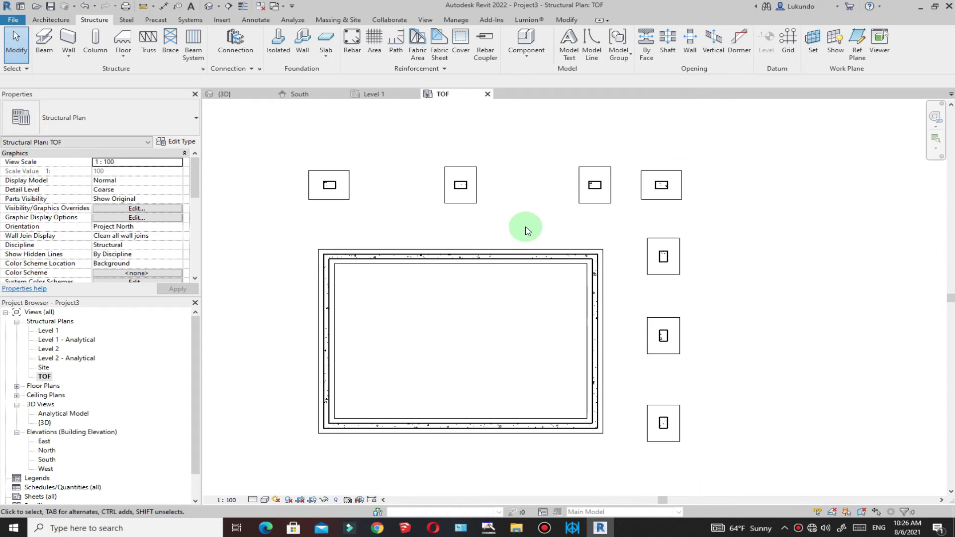
scroll(336, 299, "up", 2)
scroll(354, 299, "down", 4)
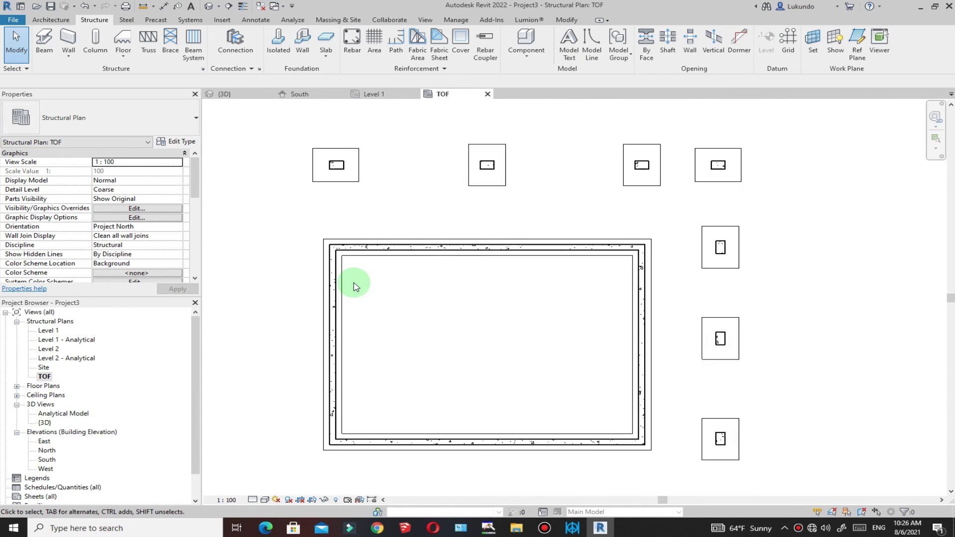
scroll(449, 214, "up", 3)
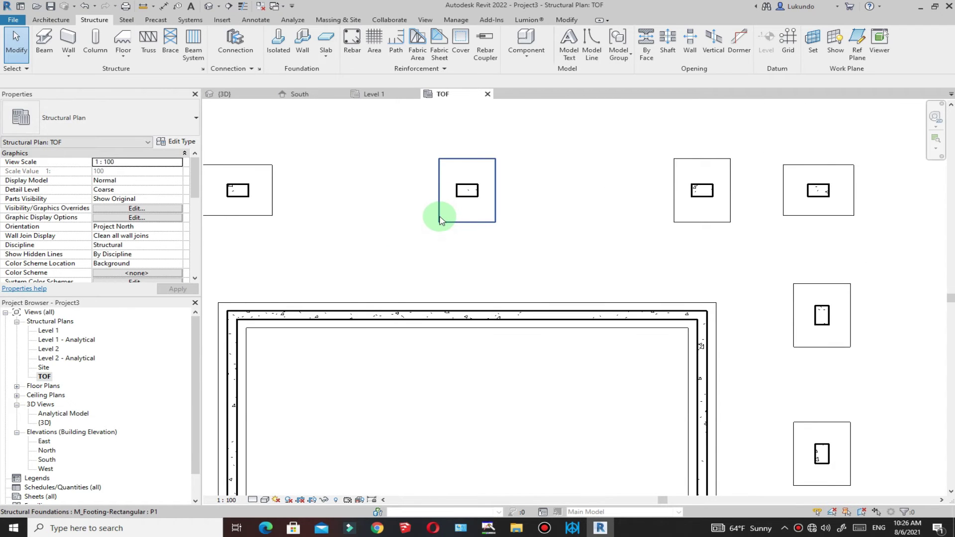
scroll(443, 233, "down", 3)
scroll(450, 234, "up", 2)
scroll(447, 227, "down", 2)
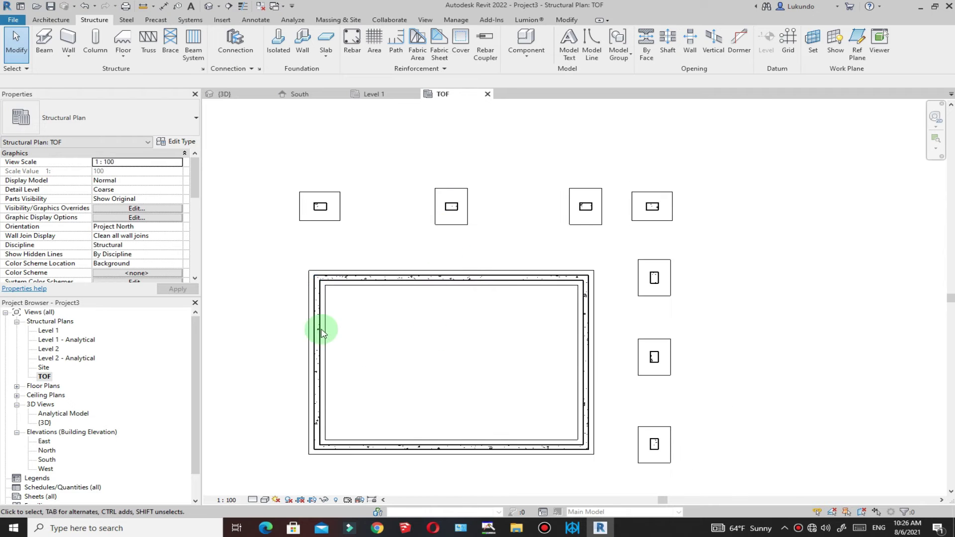
scroll(328, 298, "up", 2)
scroll(460, 342, "down", 2)
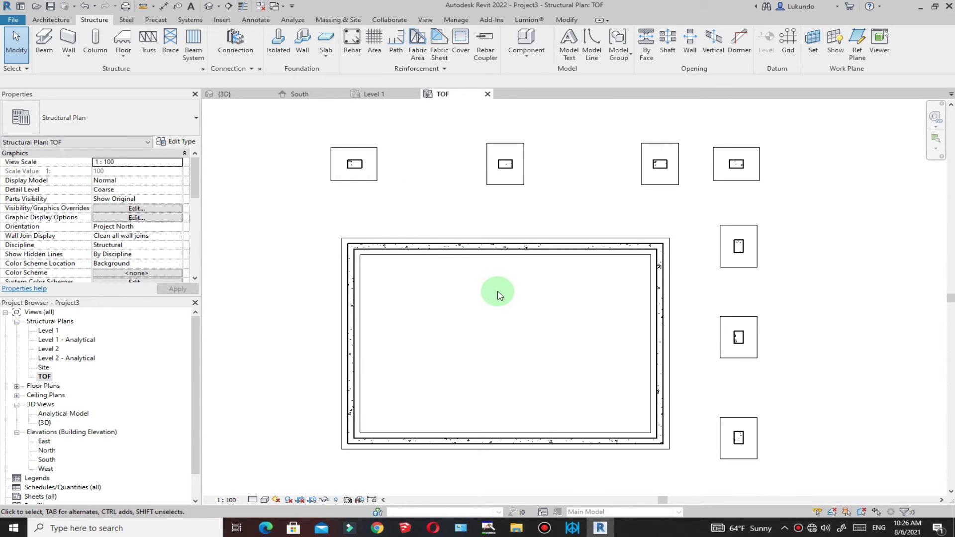
Step: Override the projection line pattern of Structural Foundations to Hidden in the TOF plan's visibility/graphics settings and apply it
key("v")
key("g")
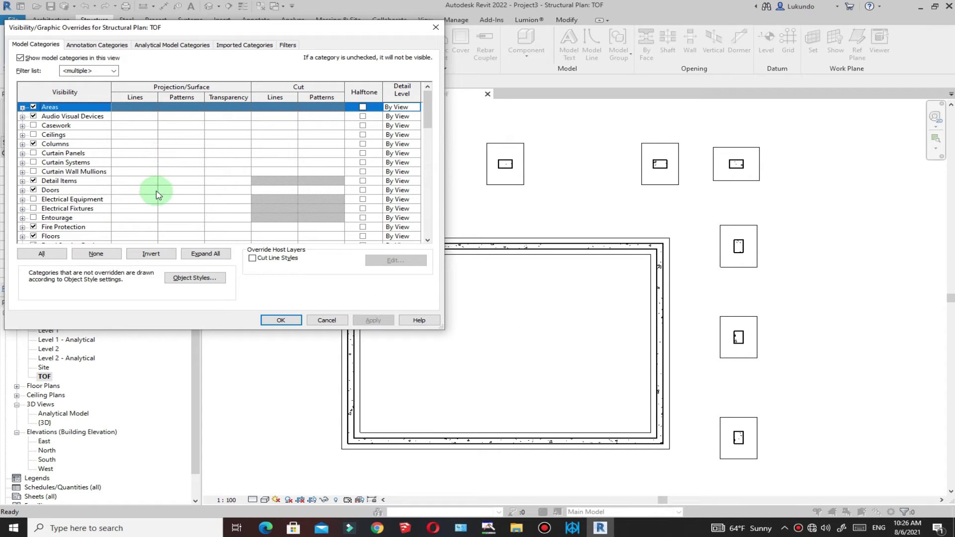
key("s")
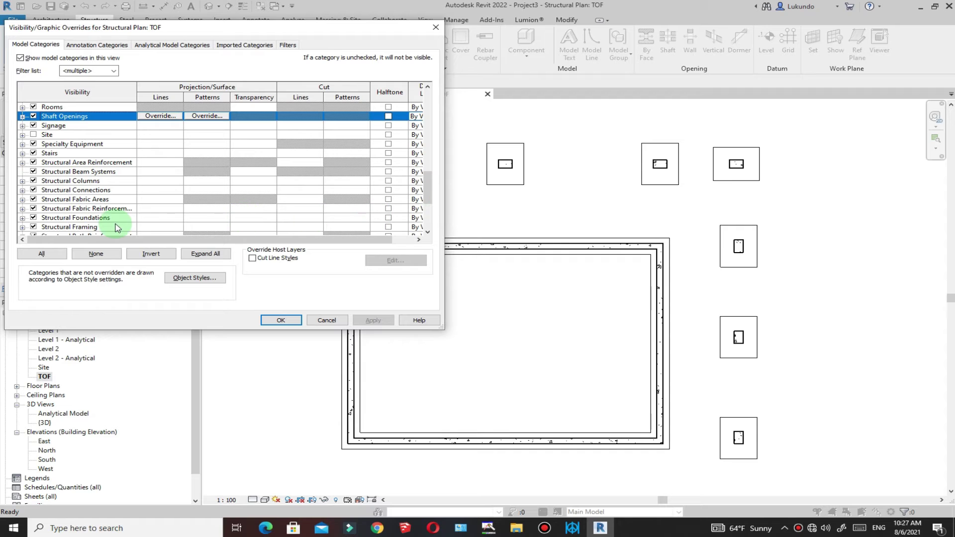
left_click(83, 218)
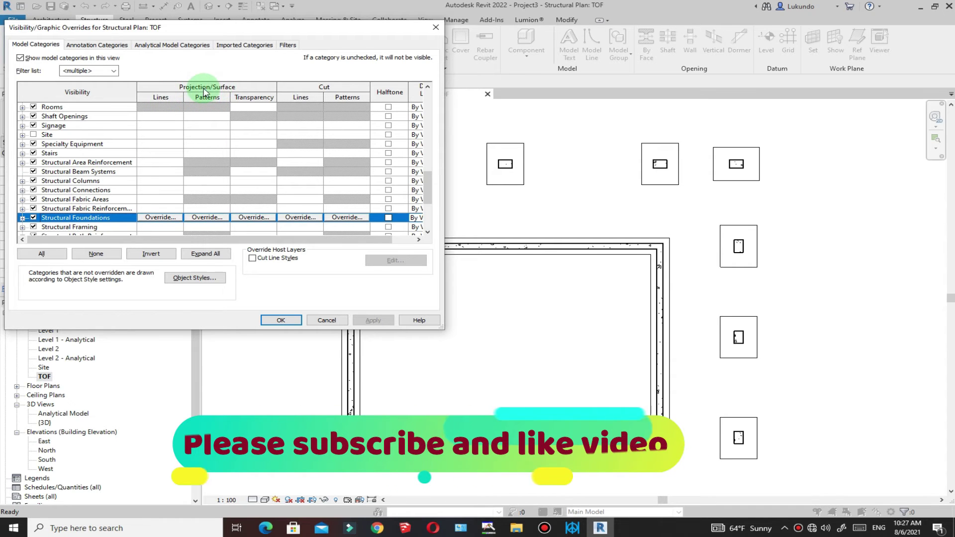
left_click(160, 217)
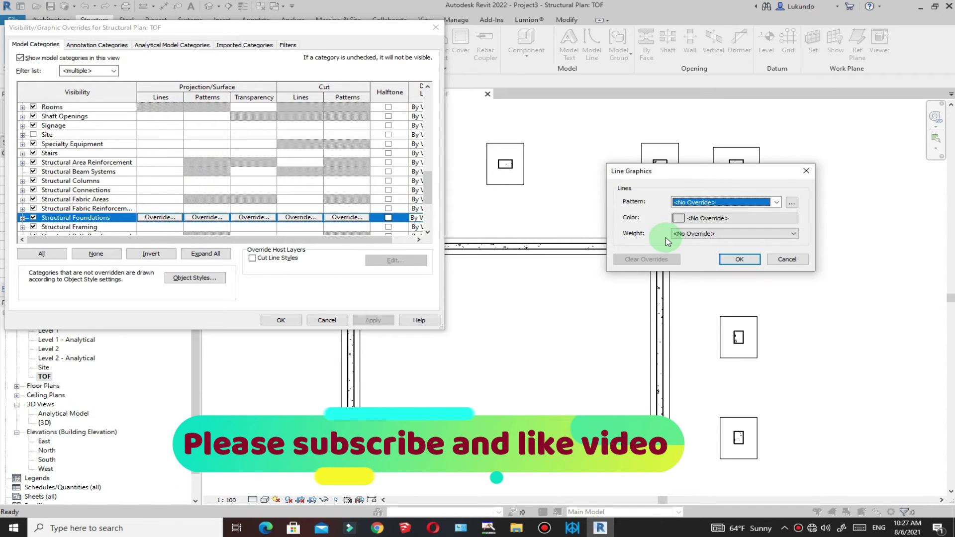
left_click(768, 204)
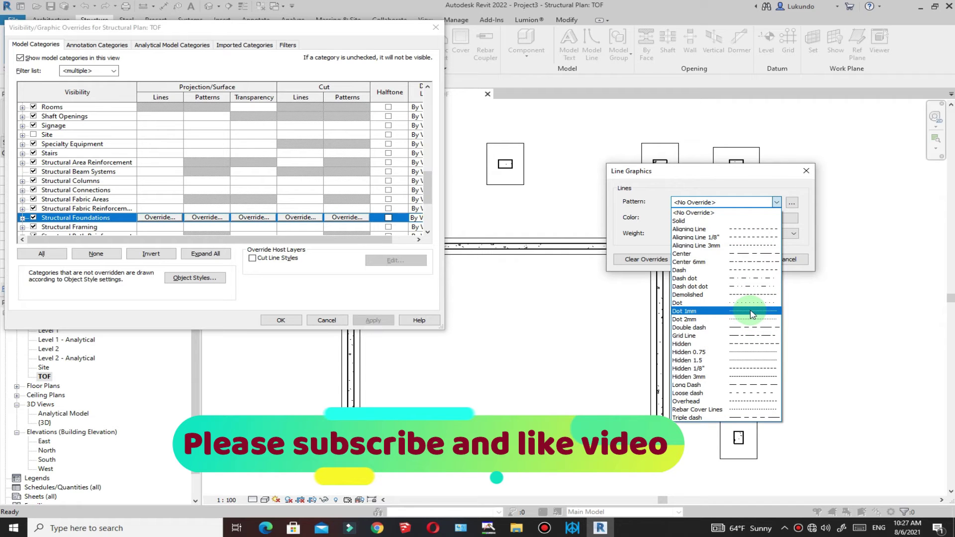
left_click(753, 344)
left_click(740, 260)
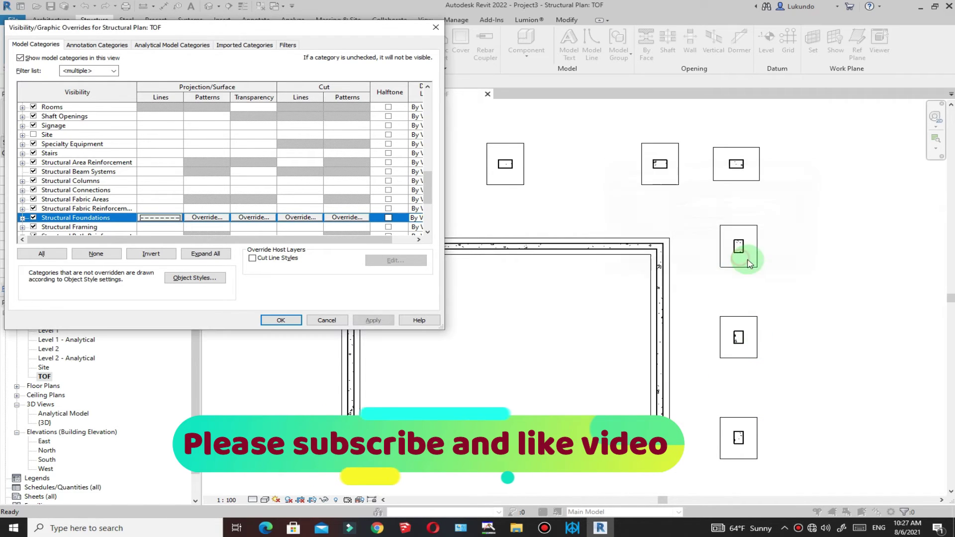
left_click(372, 320)
left_click(281, 321)
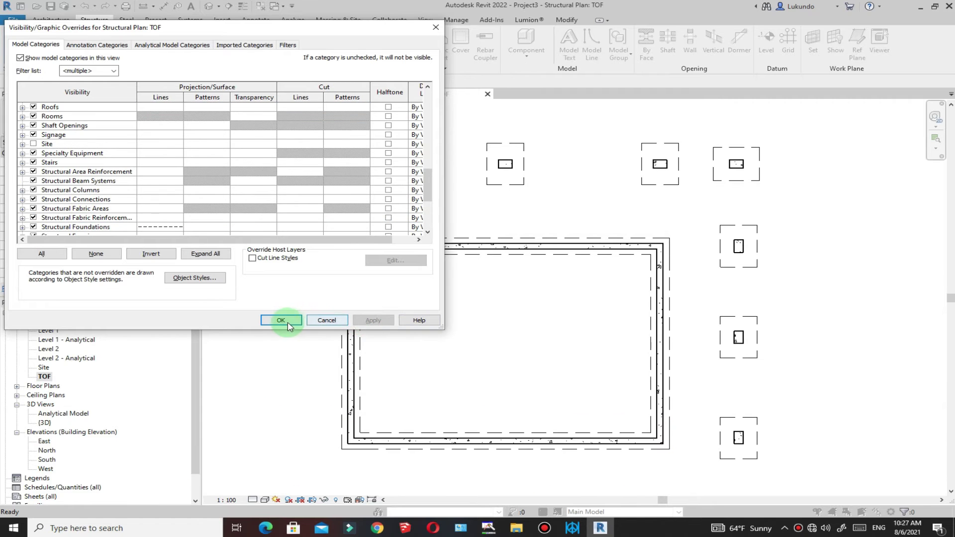
Step: Examine the outlines of the wall footings and isolated footings in the TOF plan with the line pattern override applied
scroll(731, 277, "down", 2)
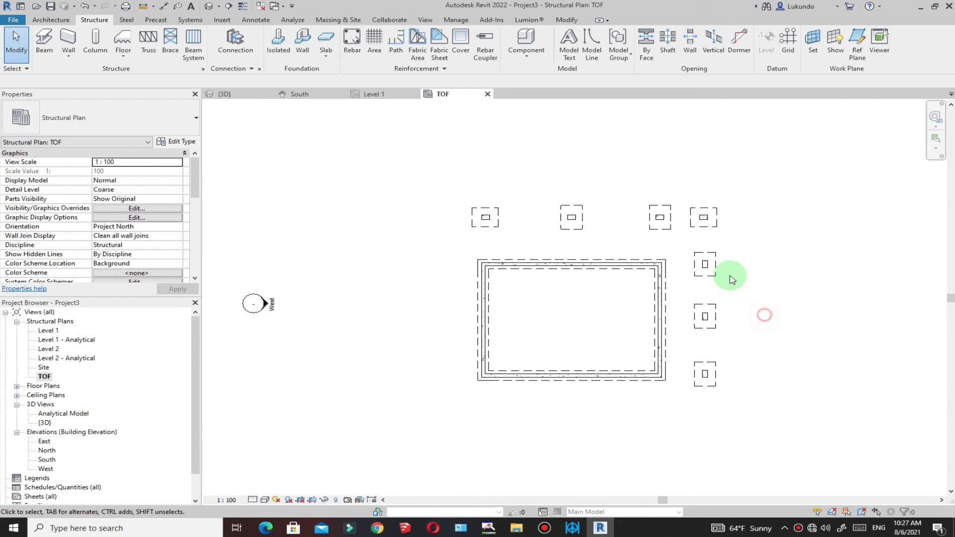
scroll(661, 266, "up", 4)
scroll(556, 287, "down", 2)
scroll(555, 287, "up", 3)
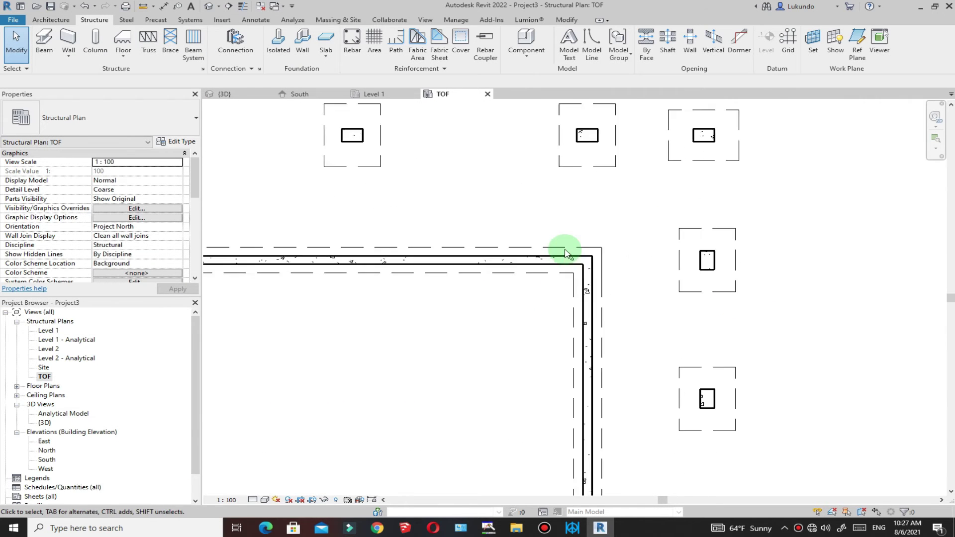
scroll(582, 247, "down", 4)
scroll(467, 241, "up", 3)
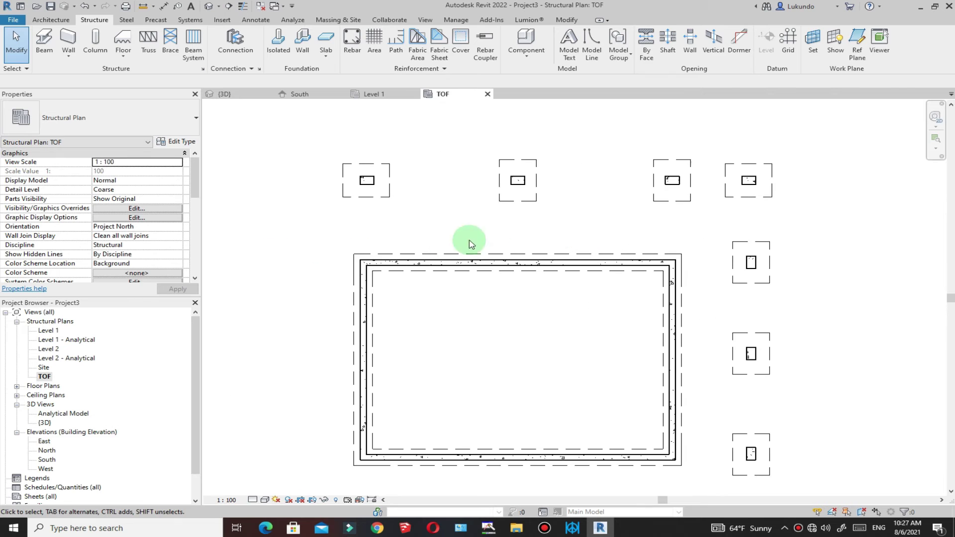
scroll(404, 271, "up", 2)
scroll(400, 279, "down", 3)
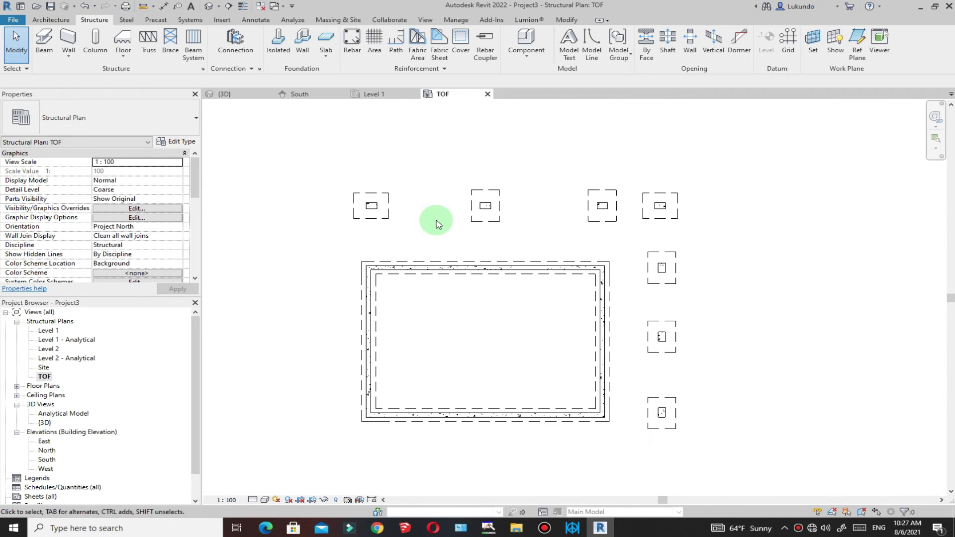
Step: Place an aligned dimension string above the enclosure's north side, referencing both edges of the east and west wall footings
left_click(256, 20)
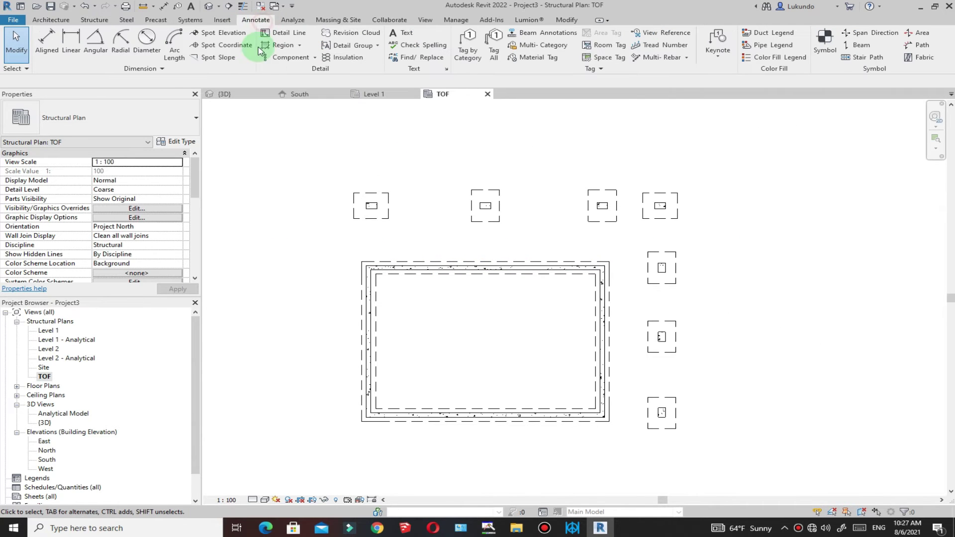
left_click(52, 48)
scroll(602, 282, "up", 3)
scroll(599, 274, "down", 4)
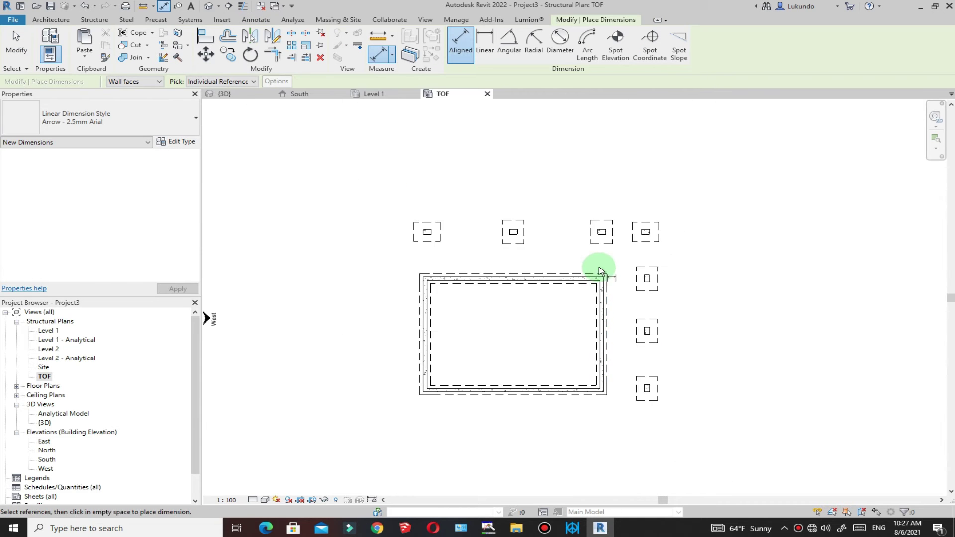
scroll(599, 269, "up", 4)
left_click(609, 292)
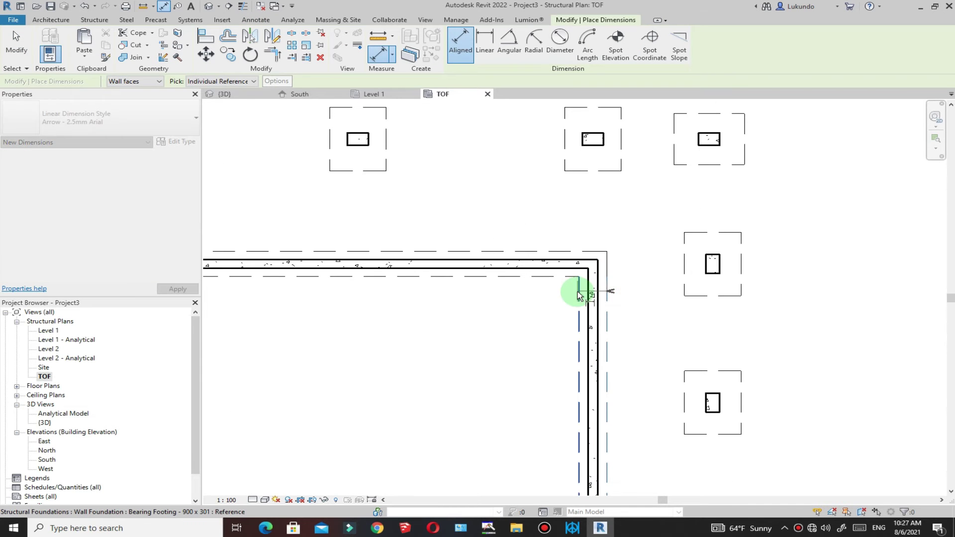
scroll(649, 273, "down", 2)
scroll(354, 288, "up", 2)
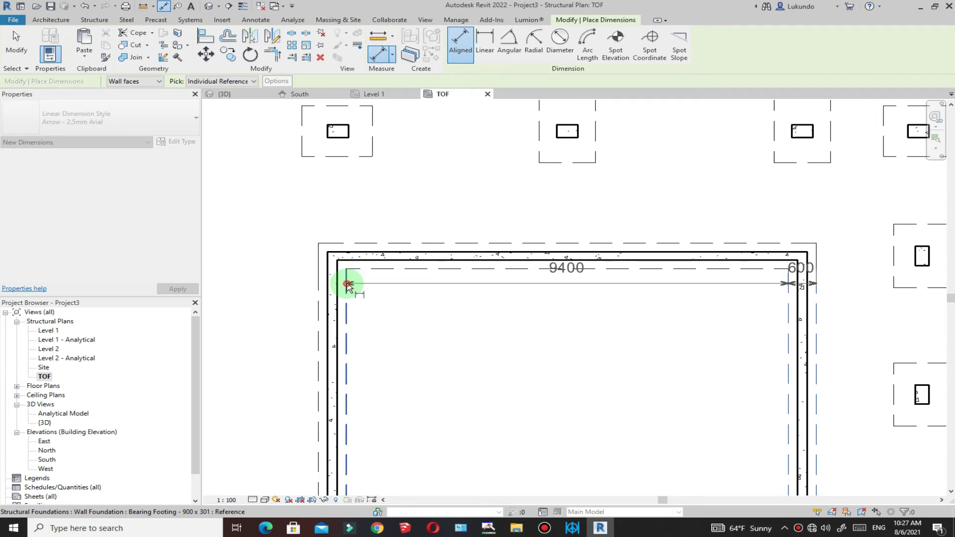
left_click(347, 285)
left_click(317, 282)
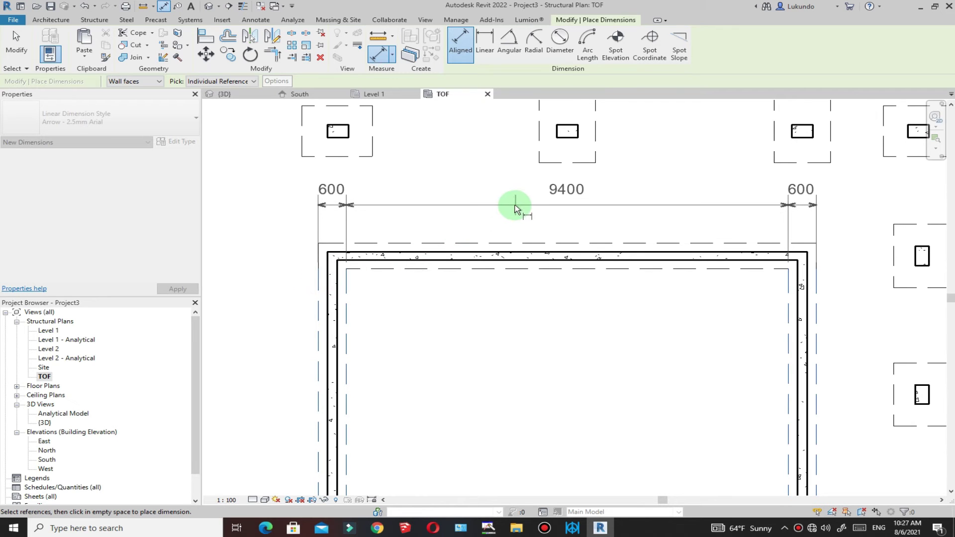
scroll(499, 219, "down", 3)
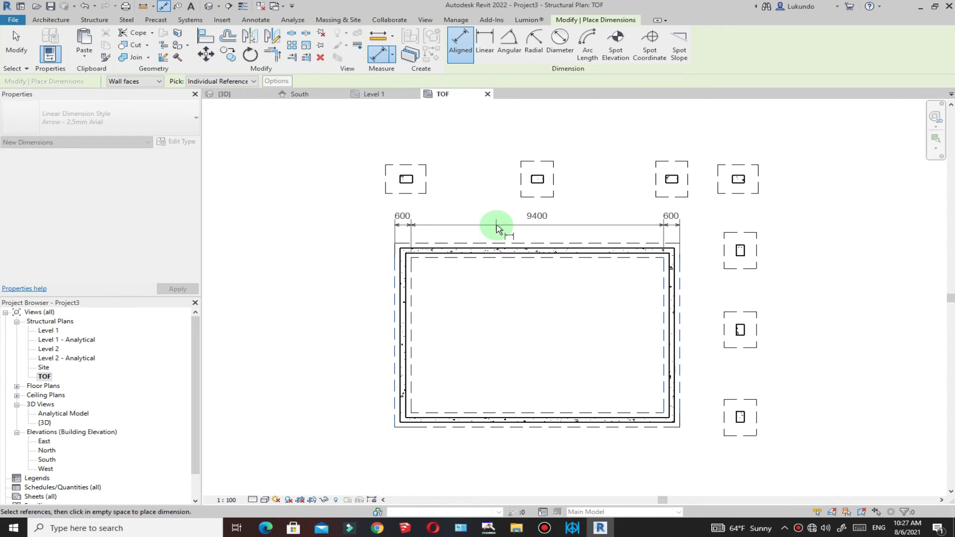
left_click(497, 228)
left_click(480, 321)
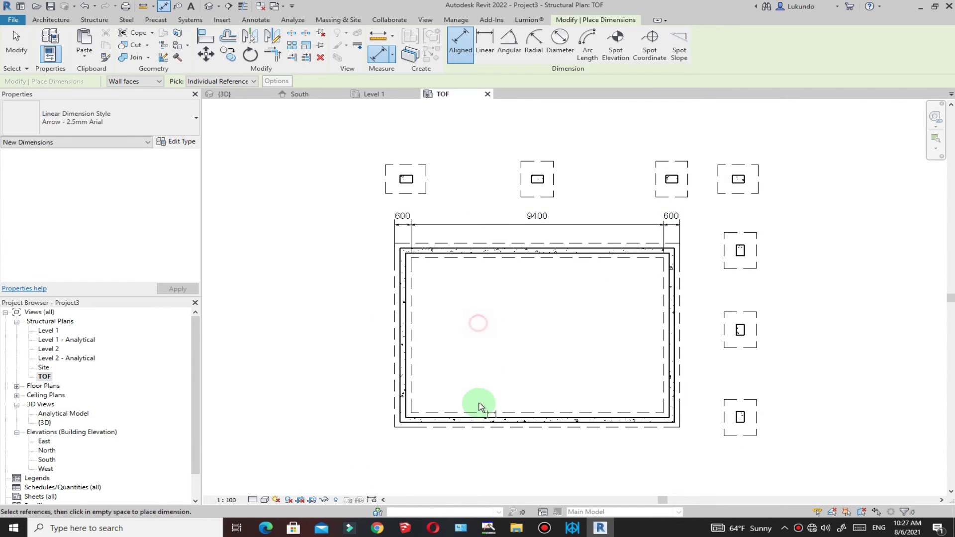
Step: Place an aligned dimension string along the enclosure's west side, referencing both edges of the south and north wall footings
left_click(477, 427)
left_click(458, 250)
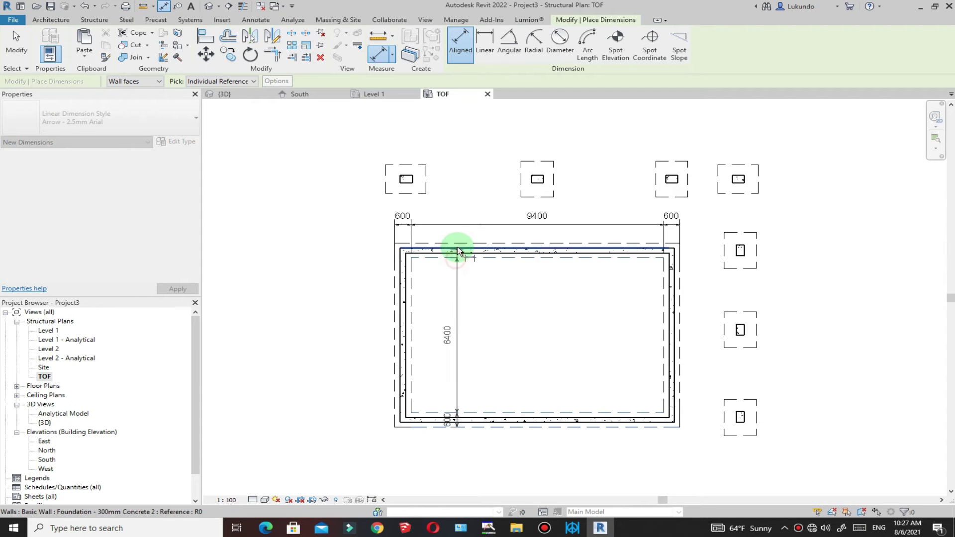
left_click(372, 272)
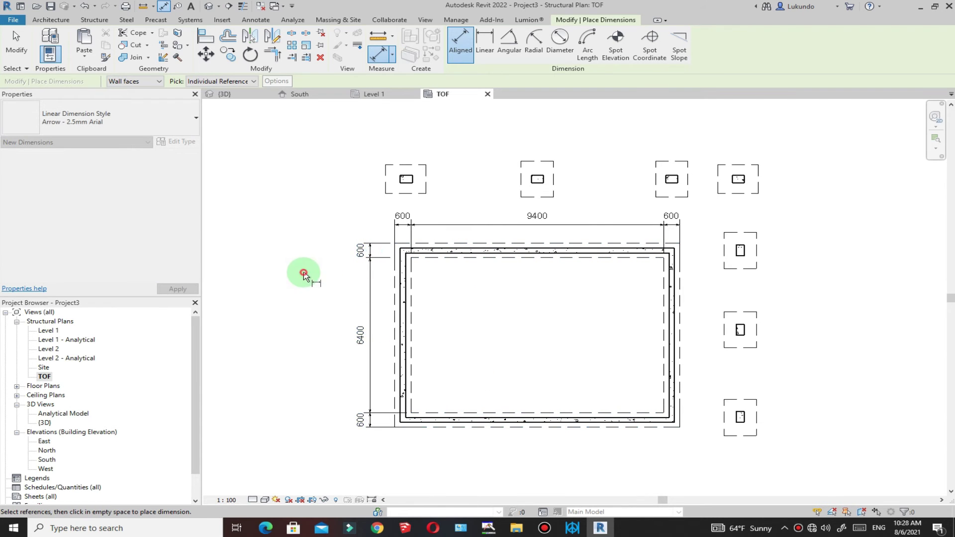
Step: Place an aligned dimension string above the north row of isolated footings, referencing the west and east edges of all four footings
scroll(393, 184, "up", 5)
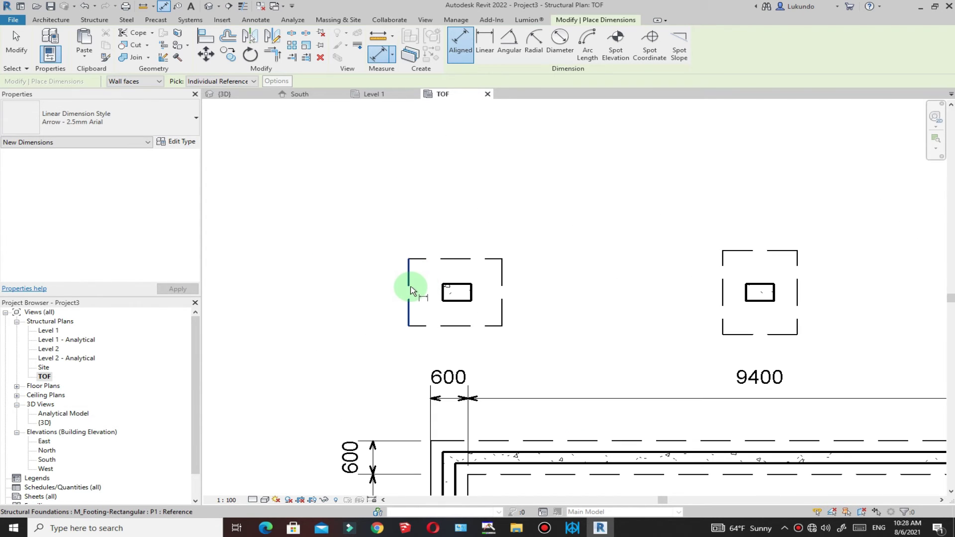
left_click(410, 291)
left_click(502, 290)
scroll(547, 287, "down", 3)
scroll(594, 283, "up", 3)
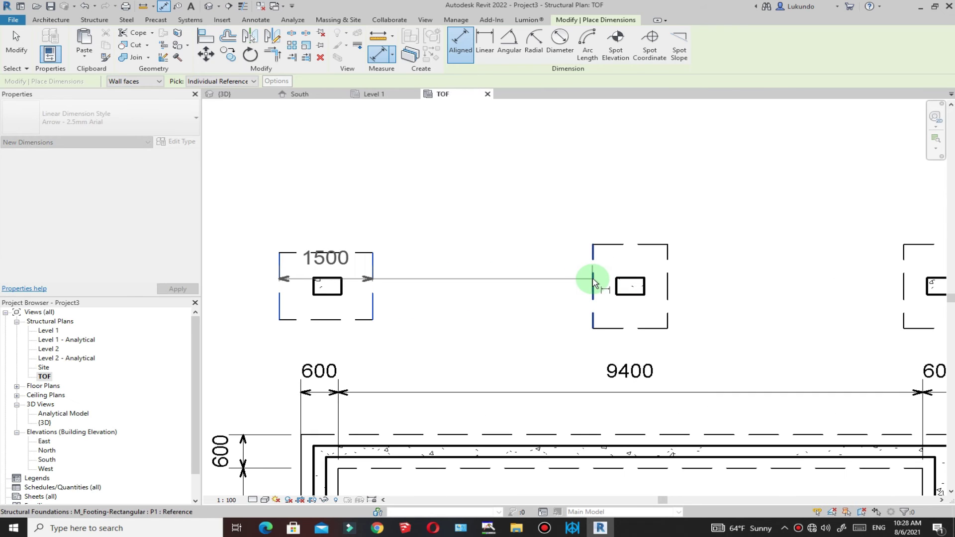
left_click(594, 283)
left_click(667, 277)
scroll(686, 278, "down", 3)
scroll(669, 282, "up", 3)
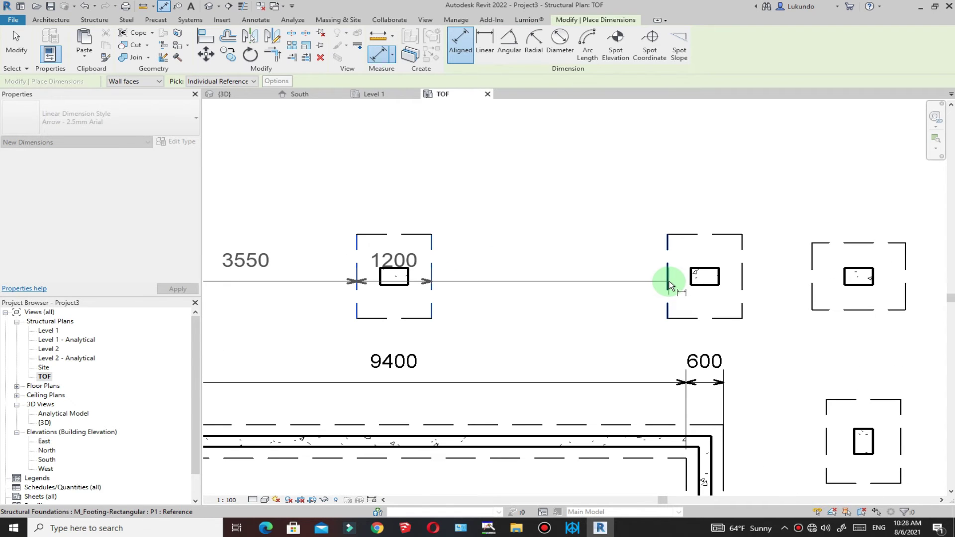
left_click(669, 281)
left_click(740, 281)
scroll(628, 273, "down", 3)
scroll(728, 279, "up", 3)
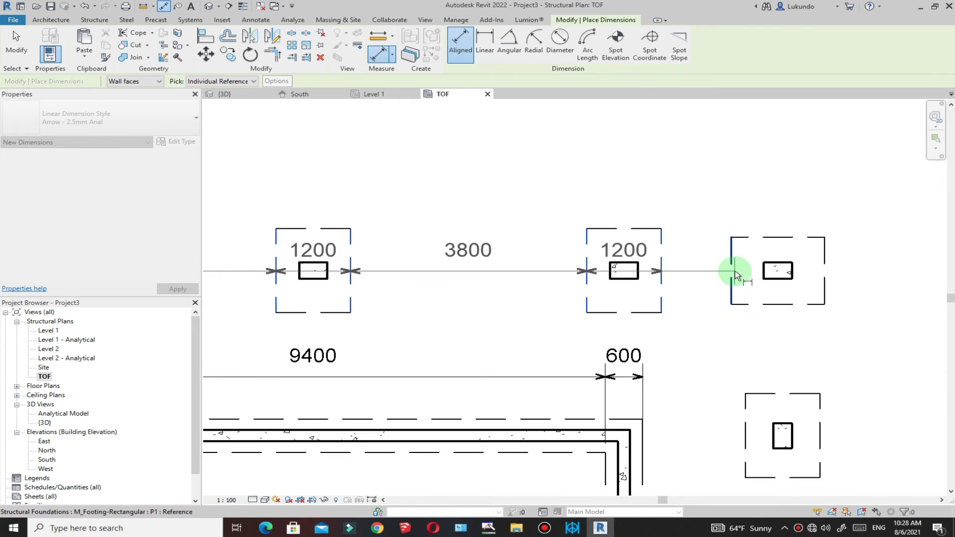
left_click(735, 275)
left_click(816, 264)
scroll(816, 264, "down", 3)
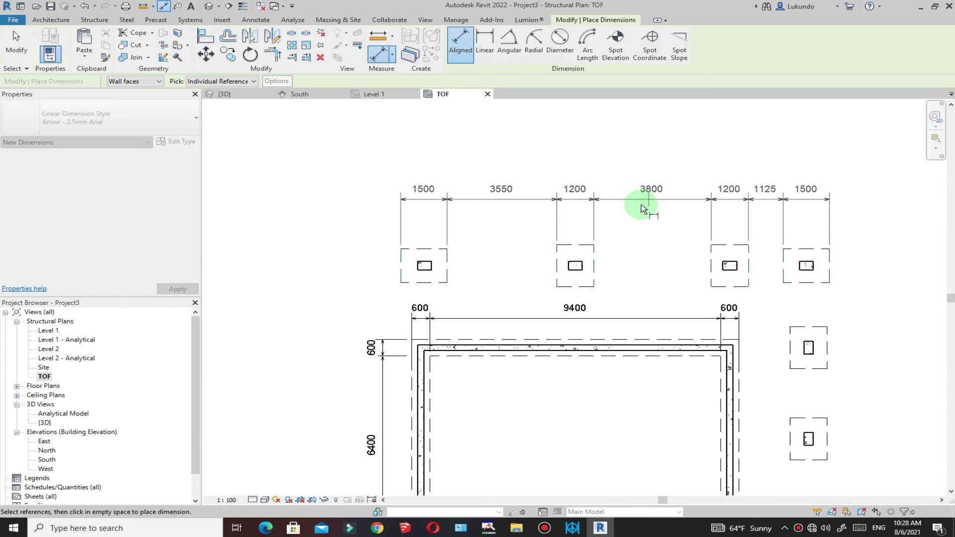
left_click(630, 216)
Step: Place an aligned dimension string east of the isolated footing column, referencing the south and north edges of all four footings
scroll(661, 331, "down", 3)
scroll(619, 316, "up", 4)
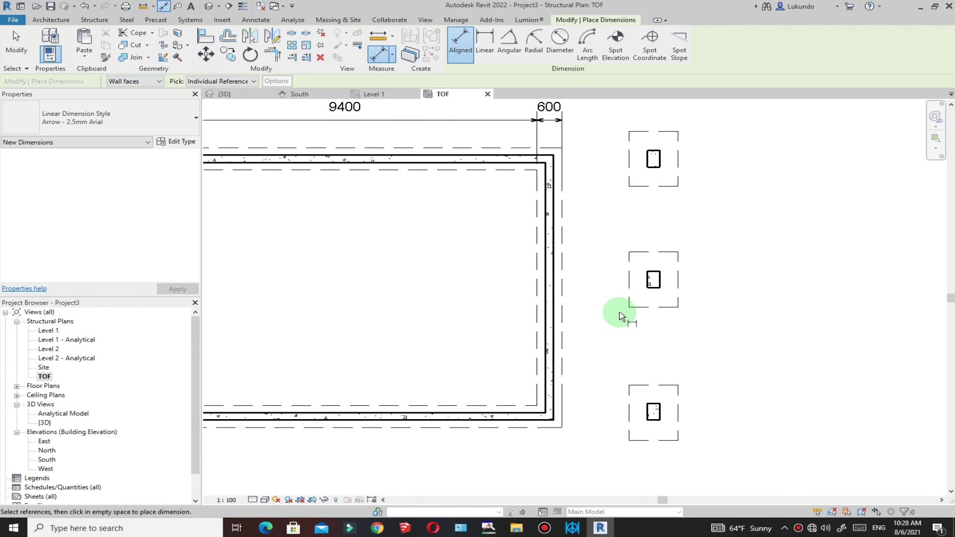
scroll(617, 345, "down", 2)
left_click(644, 405)
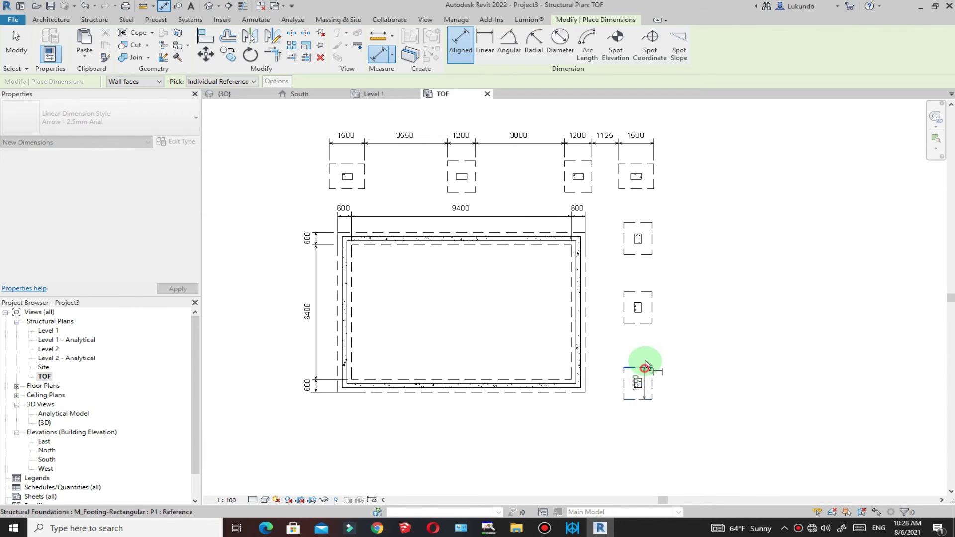
left_click(643, 326)
left_click(643, 297)
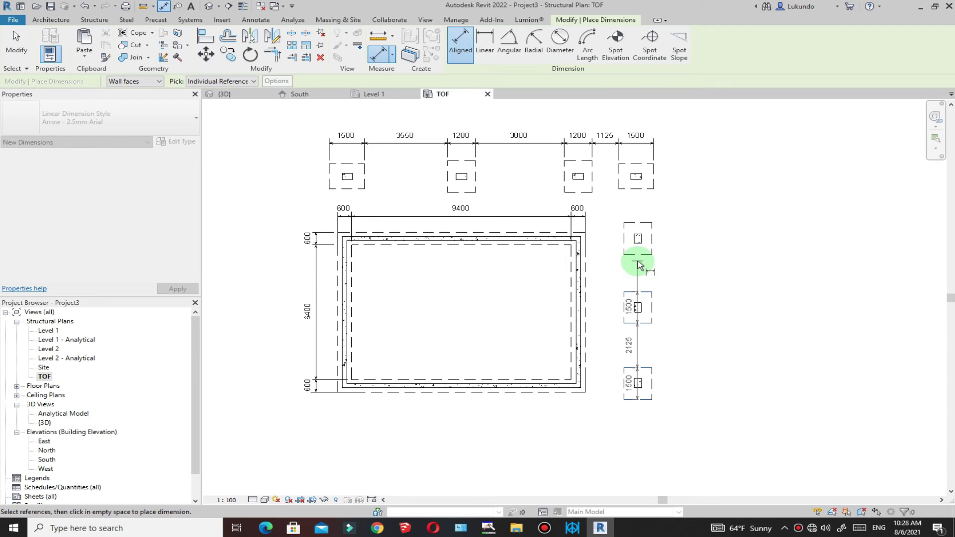
left_click(638, 256)
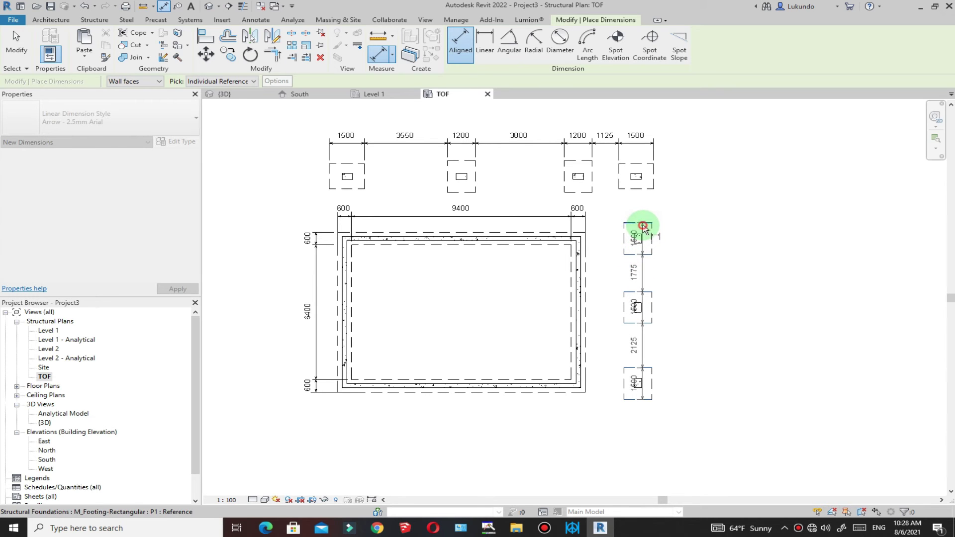
left_click(643, 226)
left_click(642, 169)
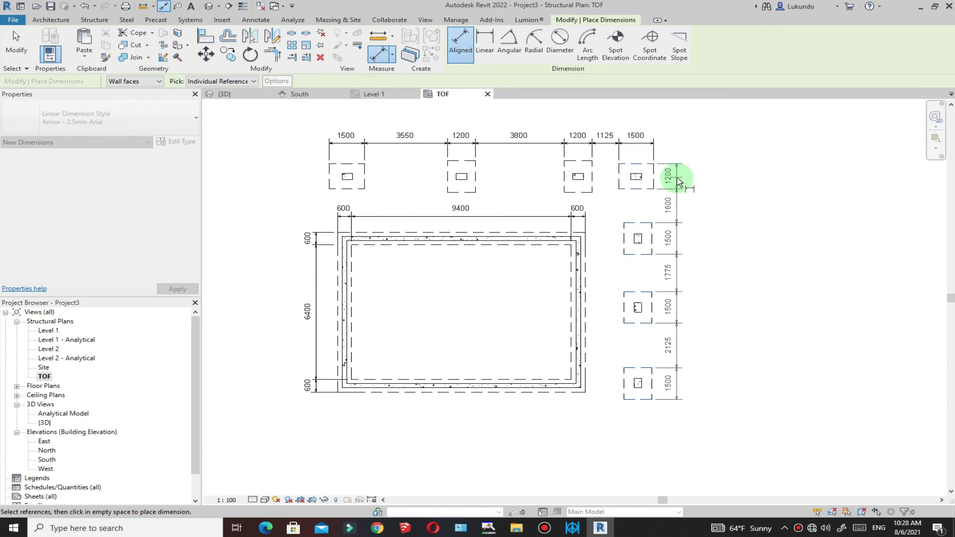
left_click(685, 181)
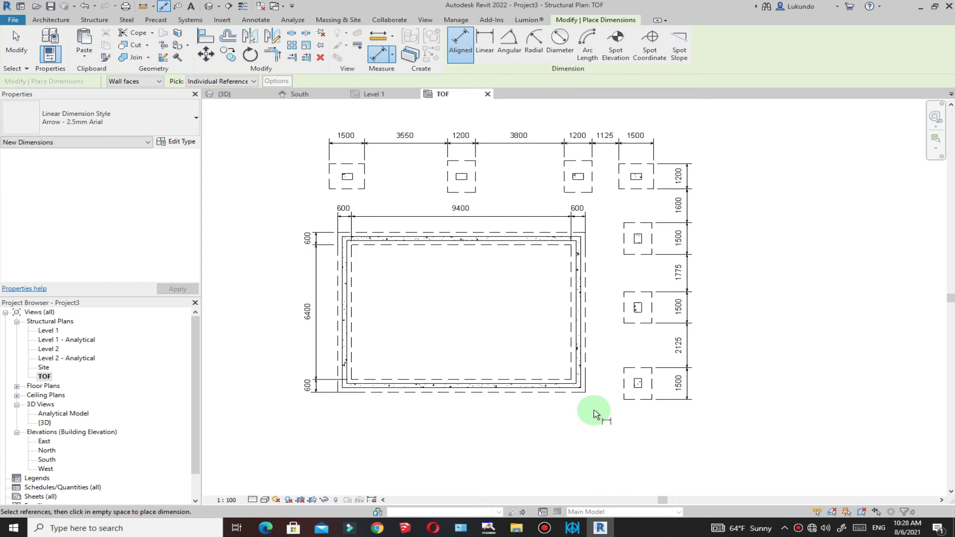
Step: Place an overall aligned dimension outside the east string, from the southernmost footing's south edge to the northeast footing's north edge
scroll(641, 409, "up", 2)
left_click(637, 396)
scroll(646, 391, "down", 1)
scroll(650, 267, "up", 2)
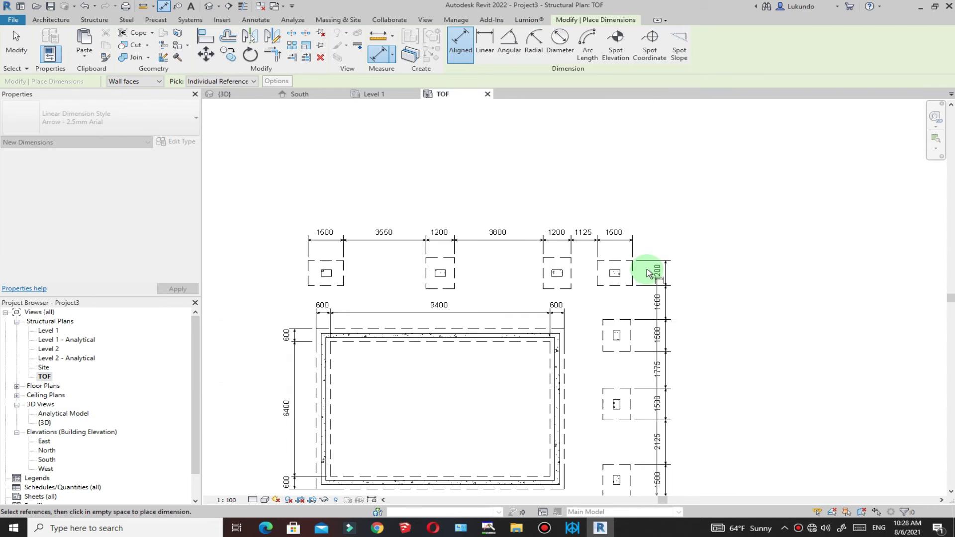
scroll(611, 256, "down", 3)
left_click(666, 275)
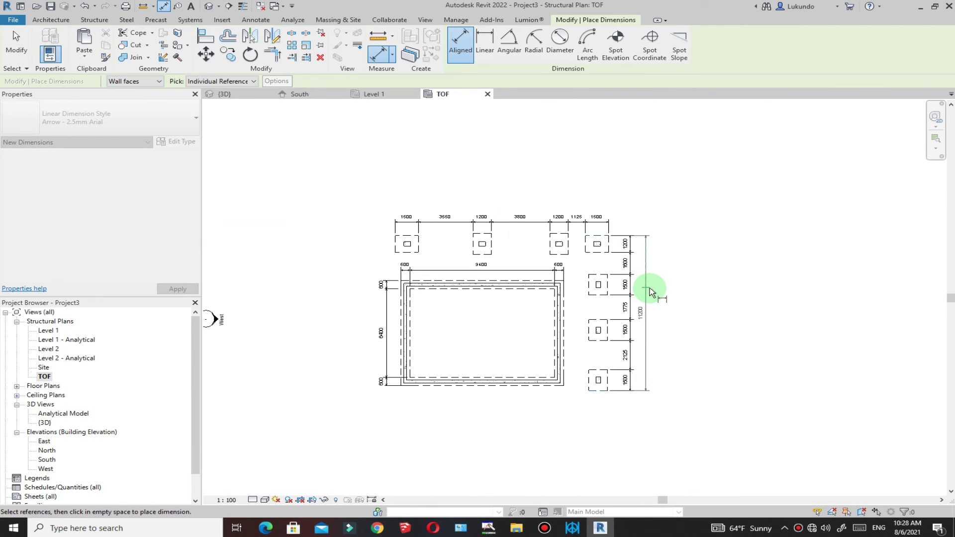
Step: Place an overall aligned dimension above the north string, from the west wall footing's outer edge to the east edge of the eastern column's footing
scroll(373, 294, "up", 4)
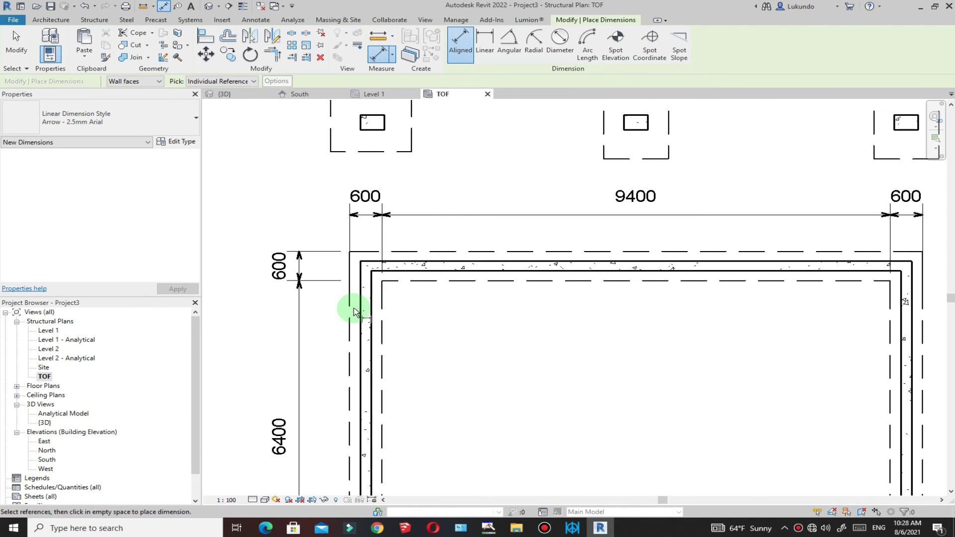
left_click(349, 316)
scroll(353, 316, "down", 2)
scroll(721, 303, "up", 4)
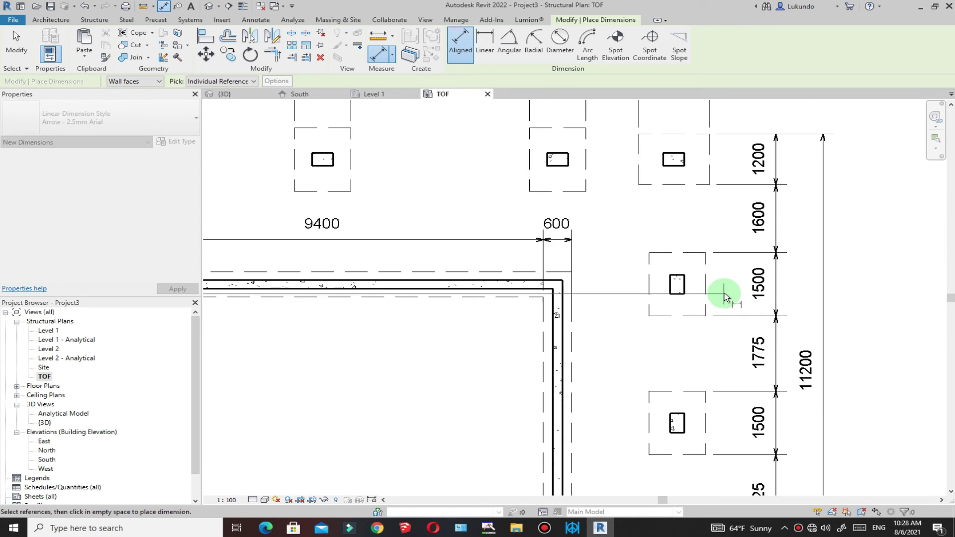
scroll(718, 314, "down", 6)
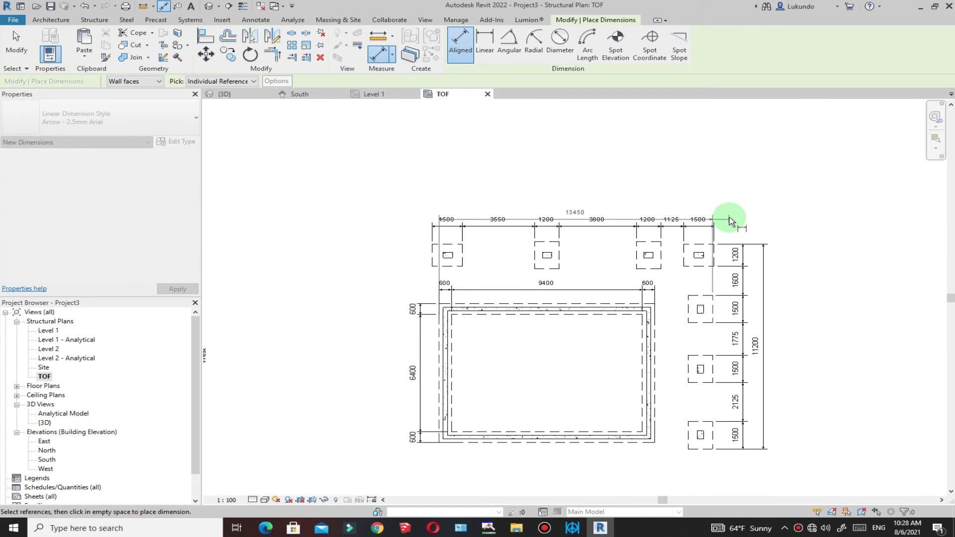
left_click(724, 198)
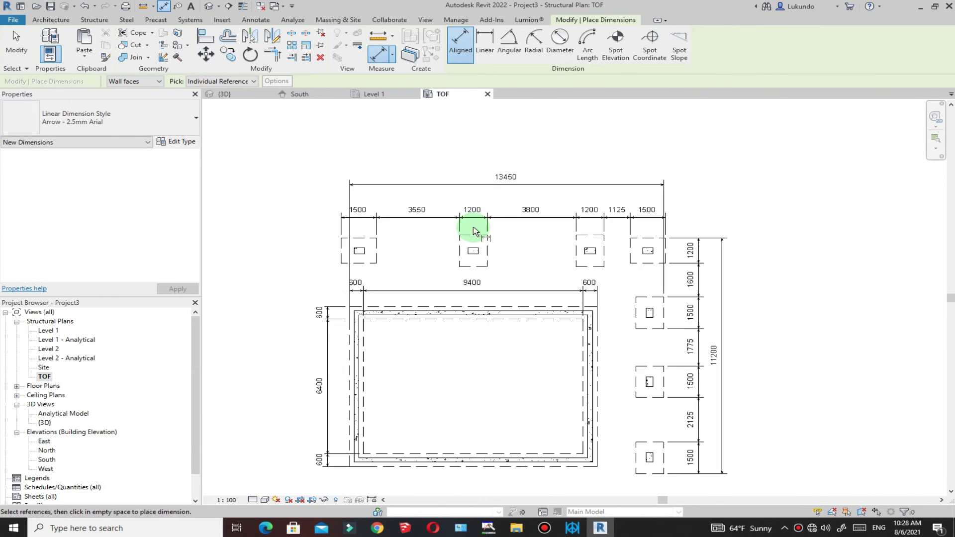
scroll(577, 298, "up", 2)
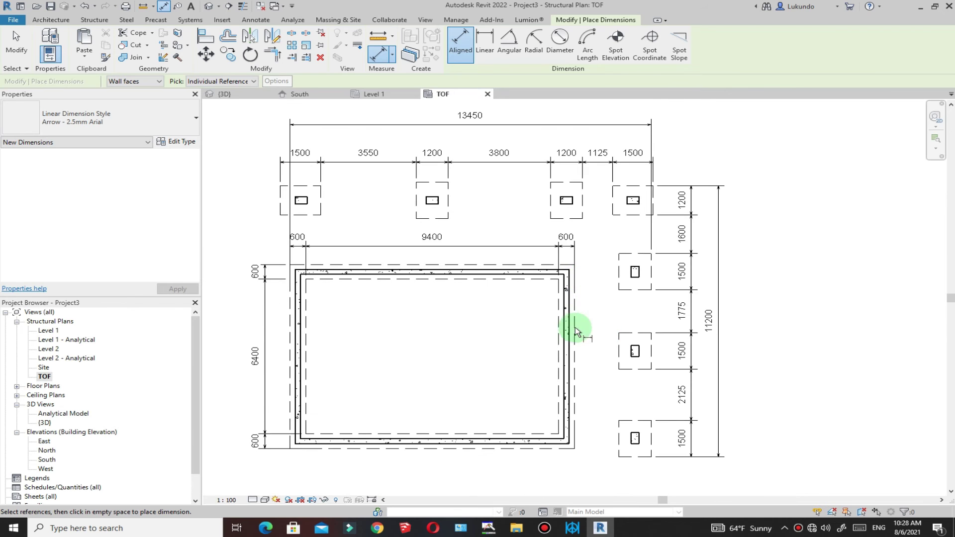
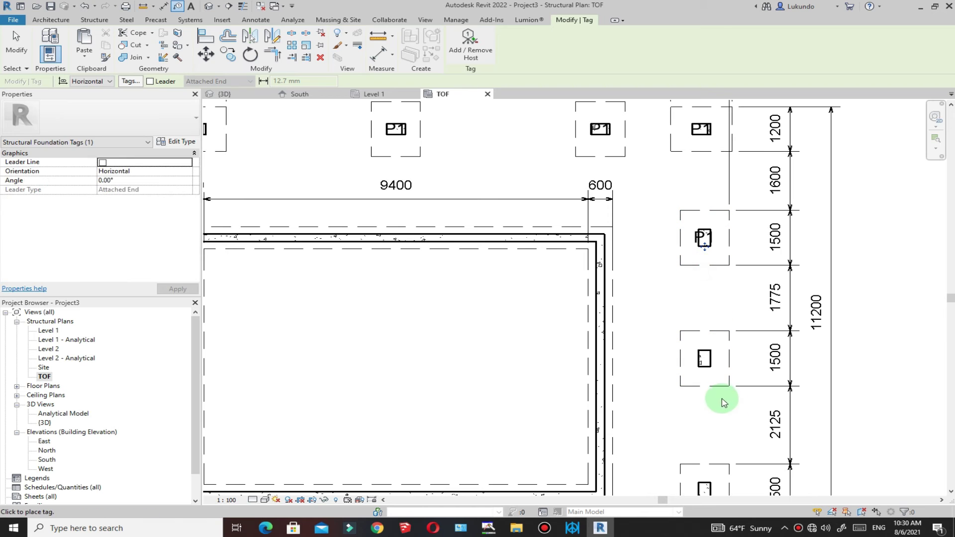
Step: Tag the two southernmost isolated footings in the east column with P1 foundation tags without leaders, and end the tagging command
left_click(715, 383)
scroll(672, 383, "down", 3)
scroll(680, 426, "up", 4)
left_click(677, 390)
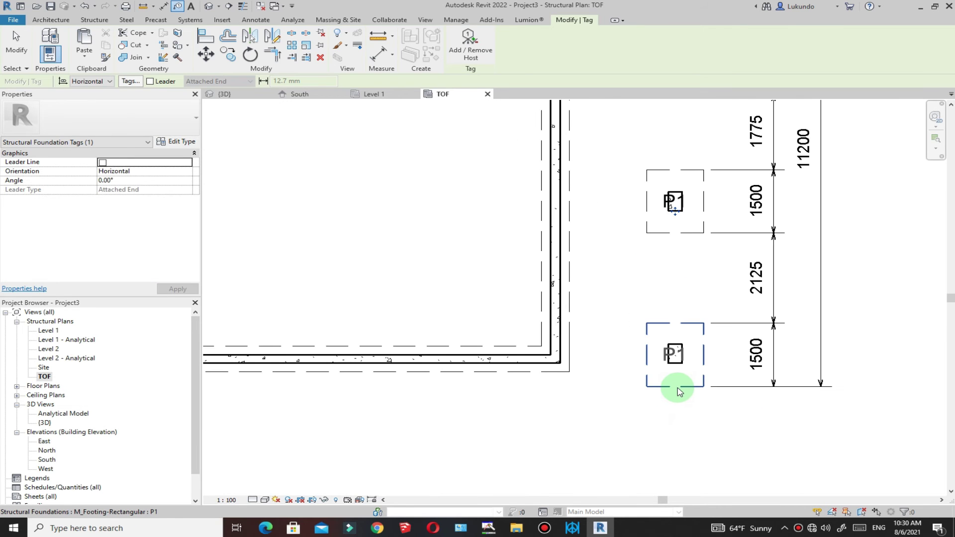
scroll(674, 388, "down", 2)
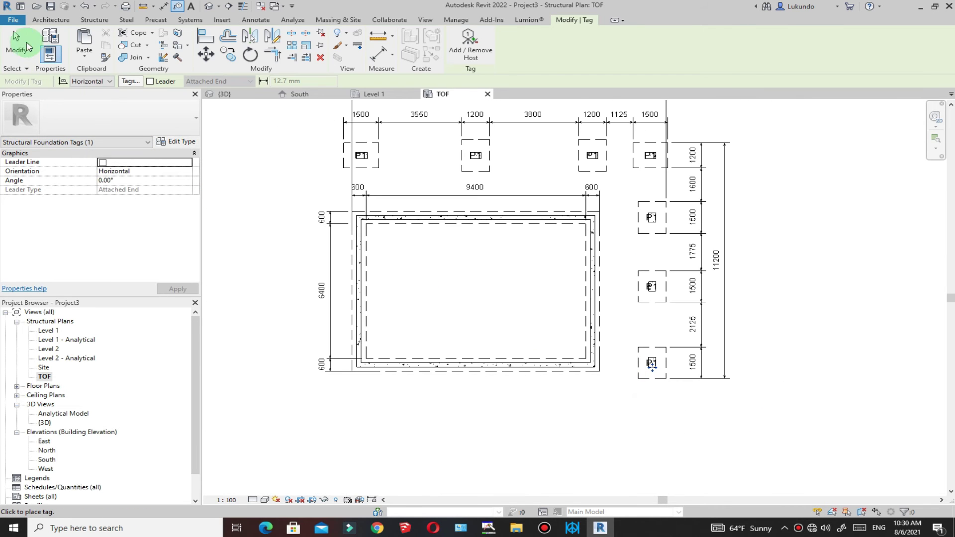
left_click(16, 42)
Step: Select all structural foundation tags visible in the view and shift them down together so the P1 labels clear the column outlines
left_click(651, 362)
scroll(657, 378, "up", 5)
scroll(602, 399, "down", 2)
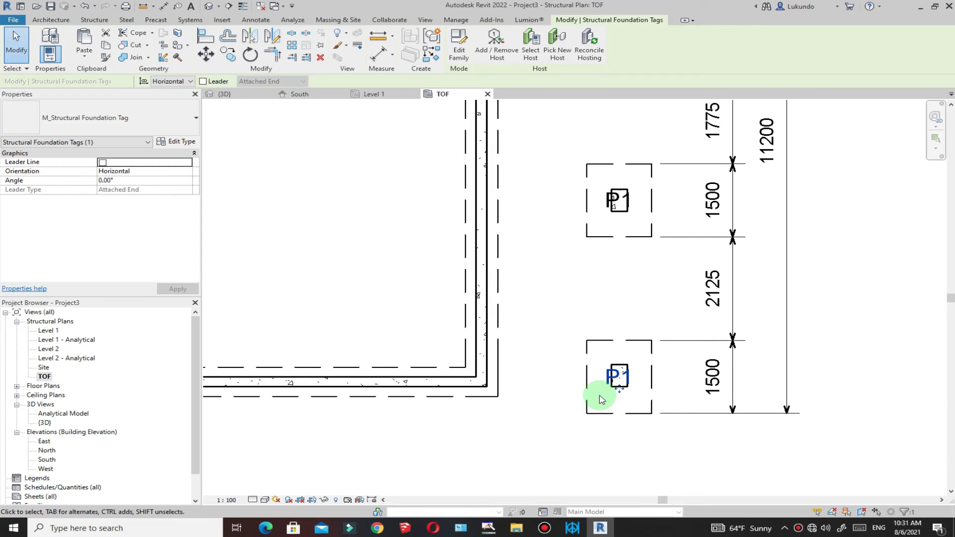
scroll(657, 415, "up", 3)
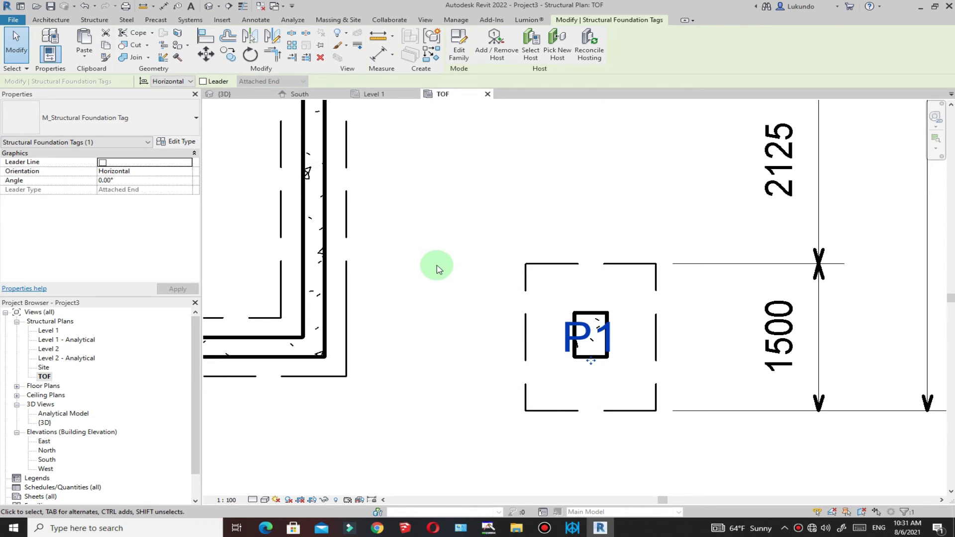
left_click(601, 388)
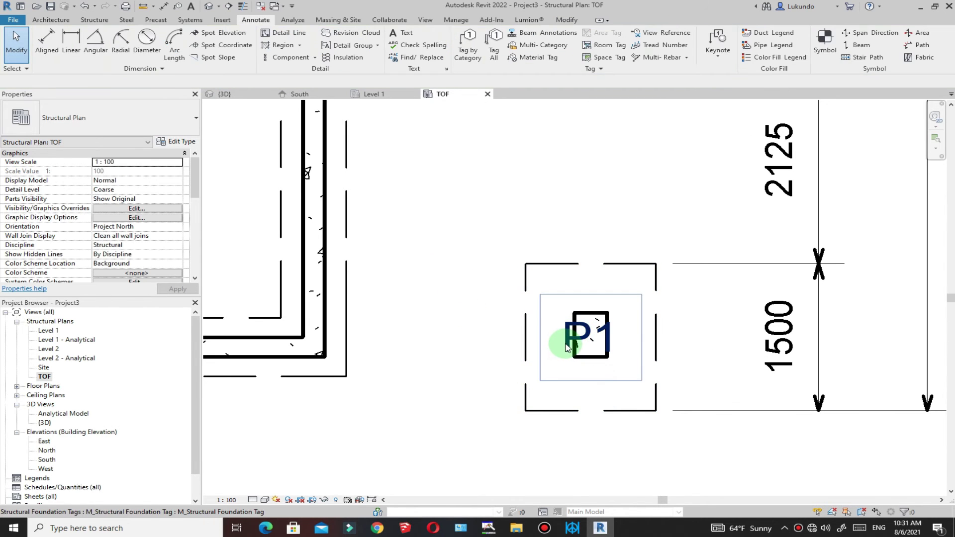
left_click(567, 346)
right_click(574, 344)
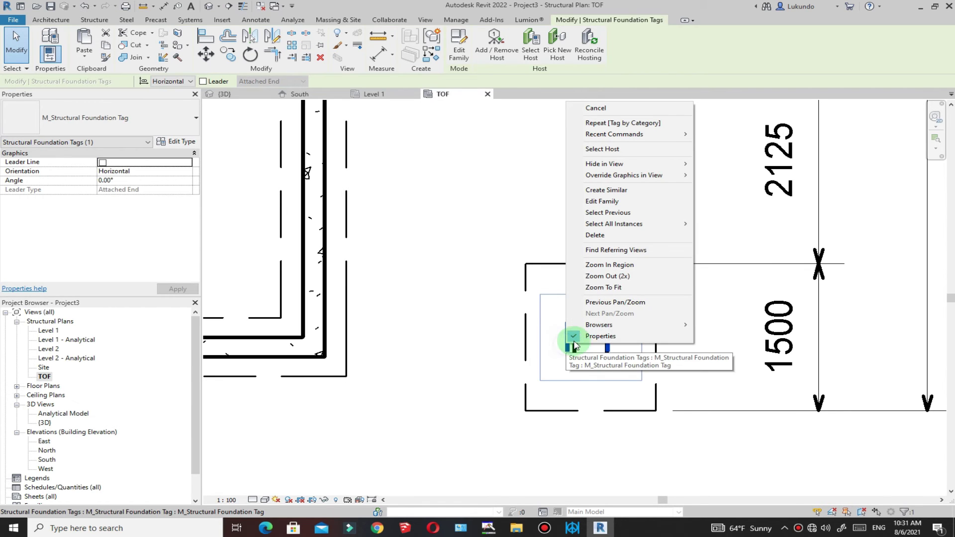
mouse_move(653, 226)
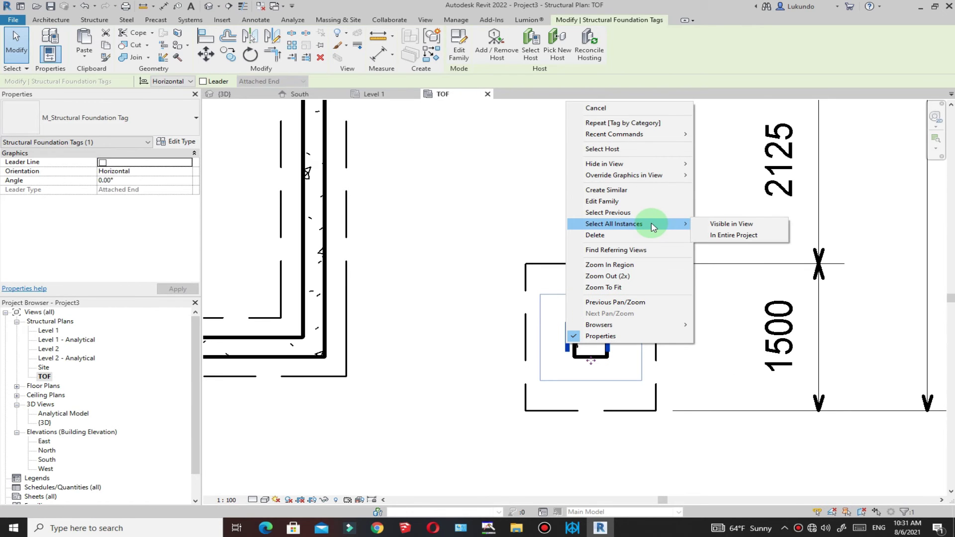
left_click(720, 224)
scroll(657, 358, "down", 4)
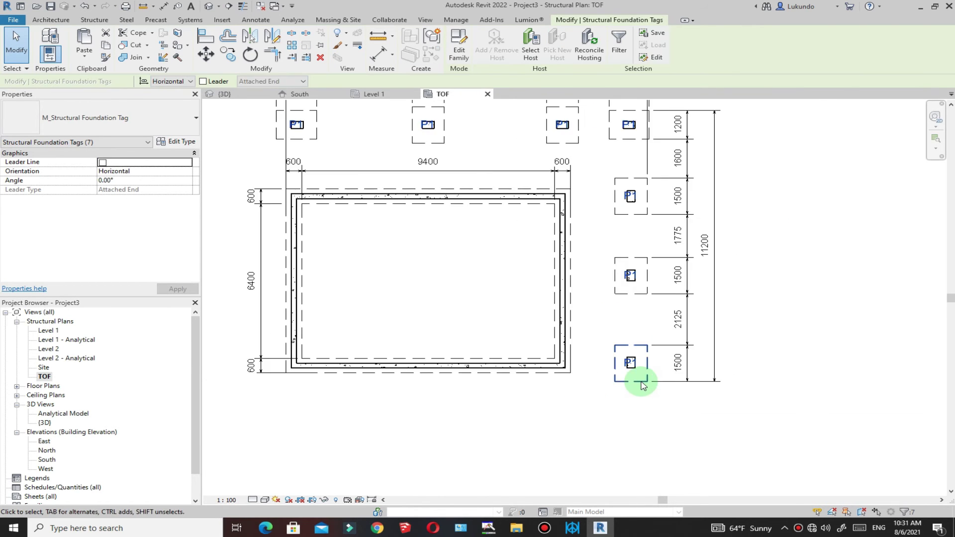
scroll(636, 319, "up", 1)
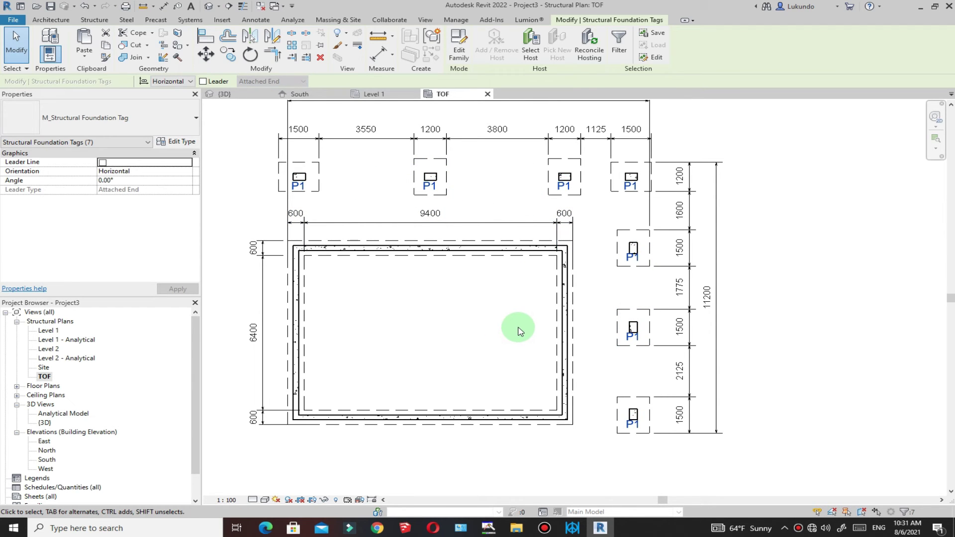
left_click(492, 348)
Step: Tag the west, north, east and south wall footings by category with horizontal structural foundation tags without leaders
scroll(397, 283, "up", 3)
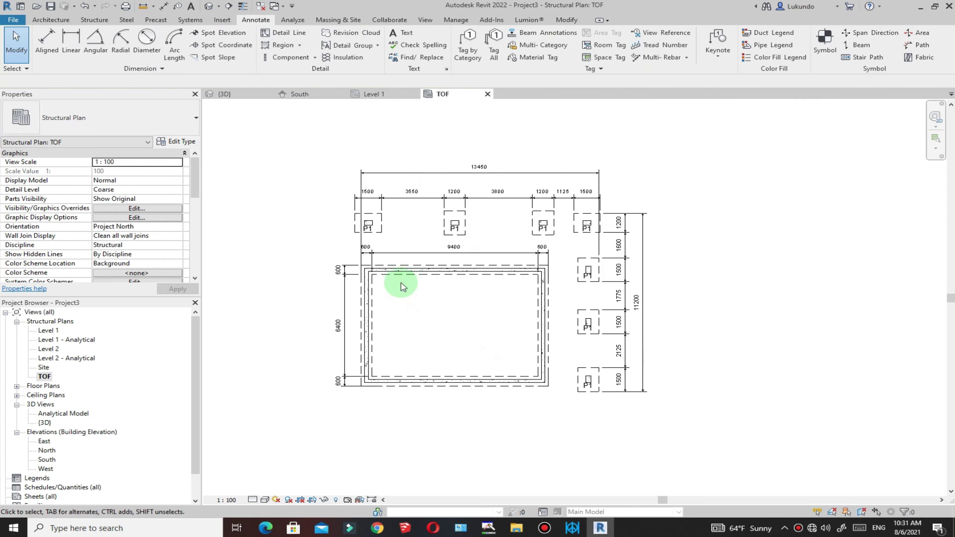
scroll(432, 291, "up", 1)
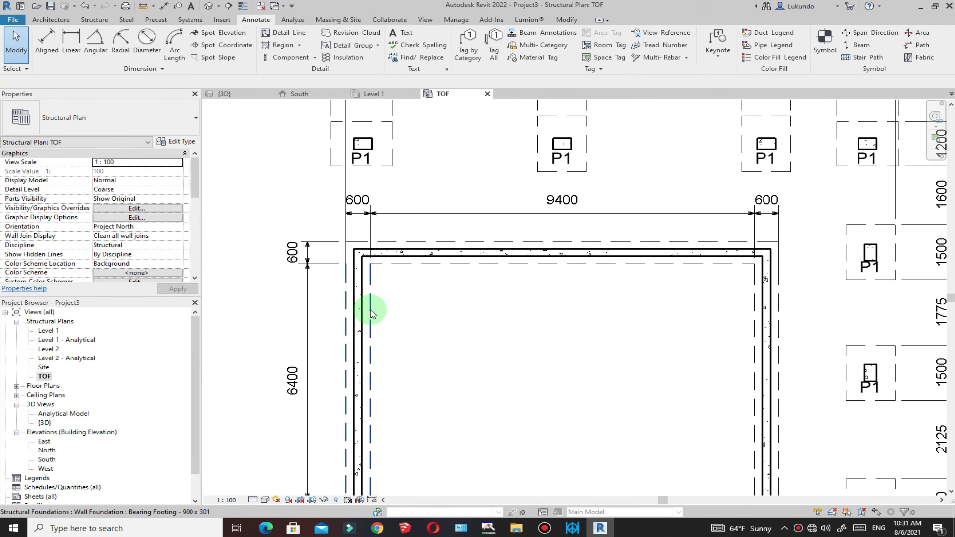
scroll(353, 311, "down", 1)
scroll(398, 317, "up", 1)
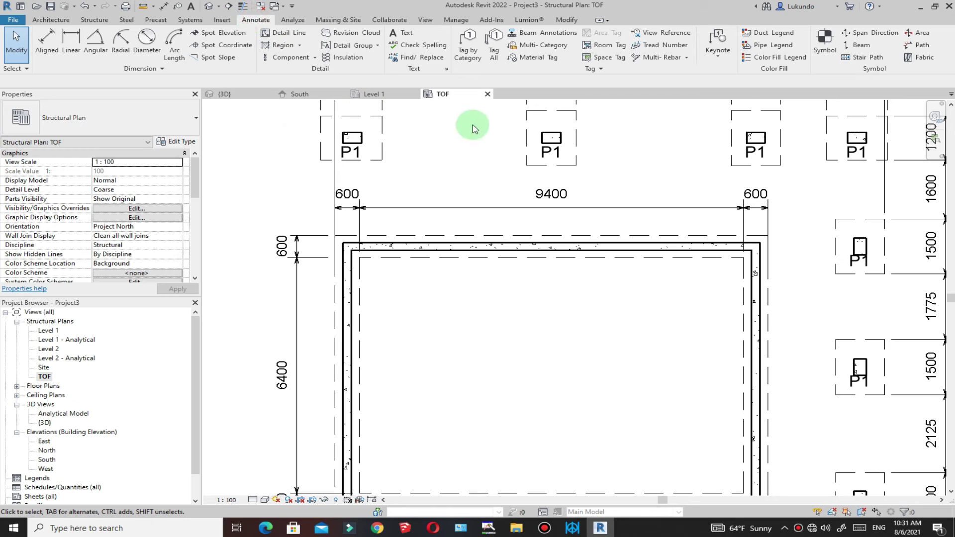
left_click(466, 49)
scroll(394, 286, "down", 1)
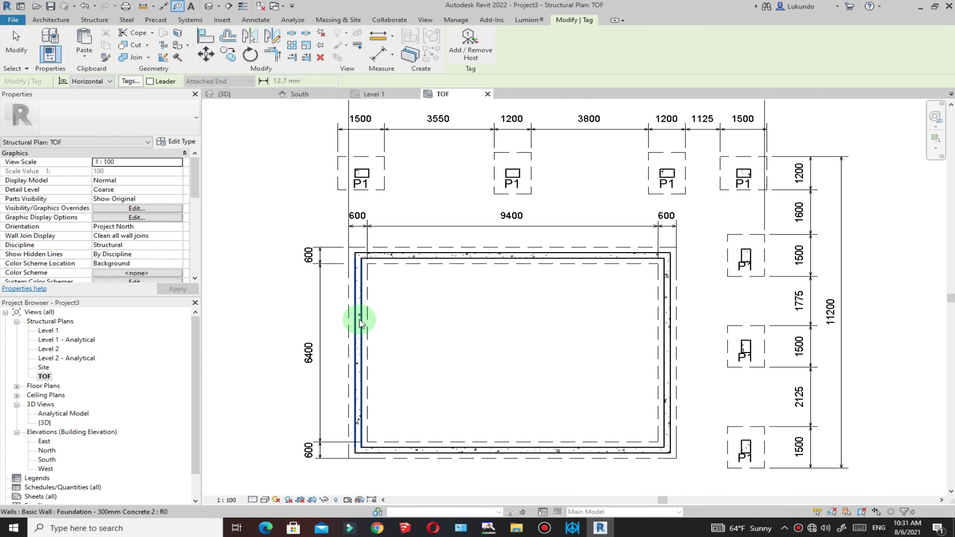
left_click(379, 325)
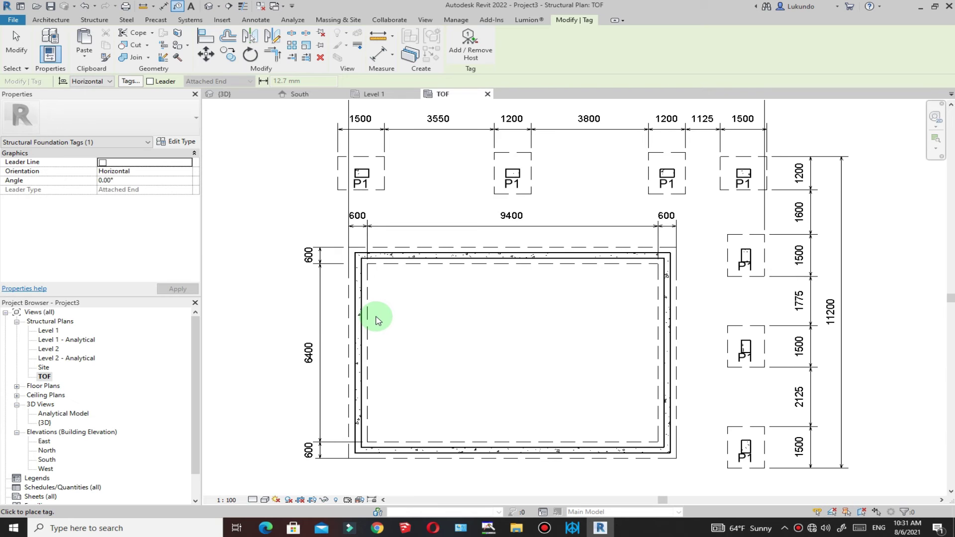
left_click(511, 269)
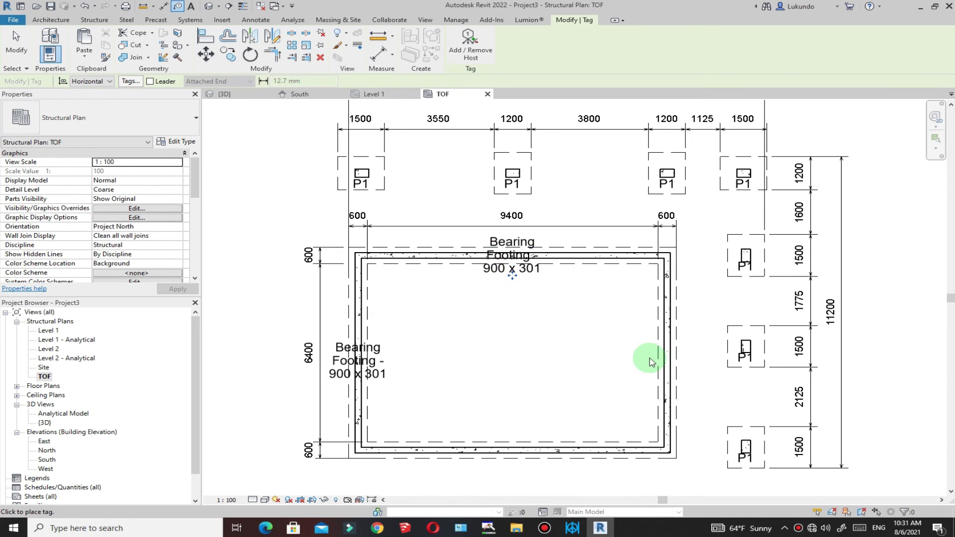
left_click(666, 358)
left_click(520, 450)
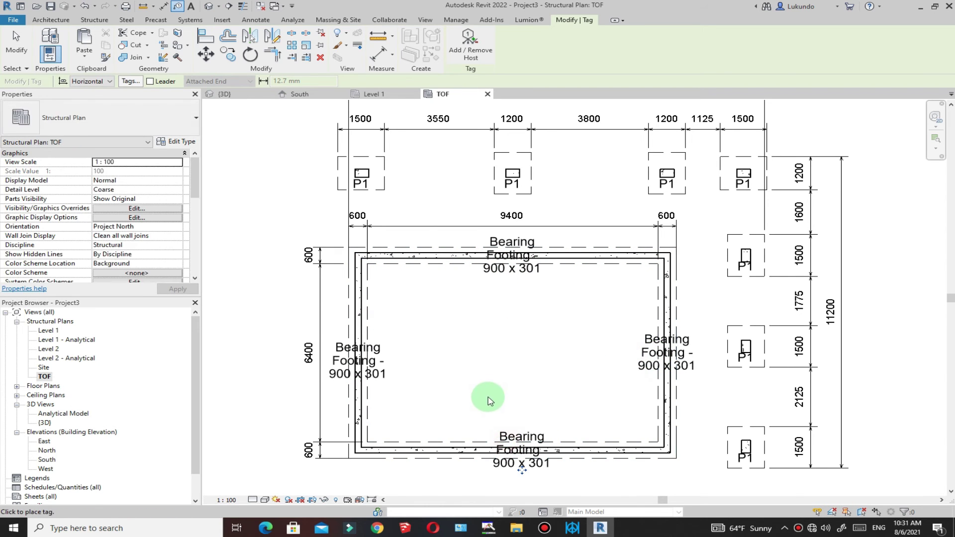
Step: End the tagging command and clear the selection of the south wall footing's tag
left_click(20, 48)
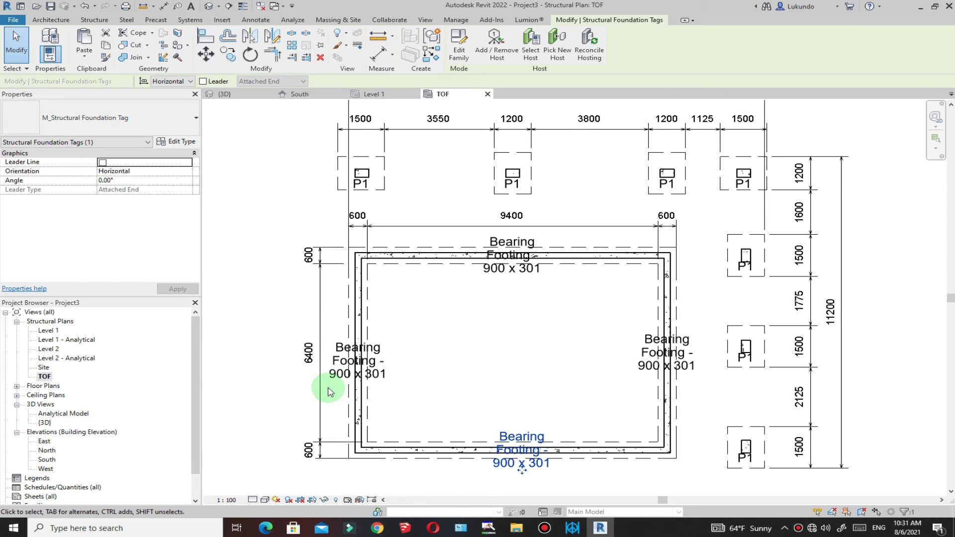
scroll(327, 386, "up", 2)
left_click(21, 48)
scroll(363, 266, "down", 2)
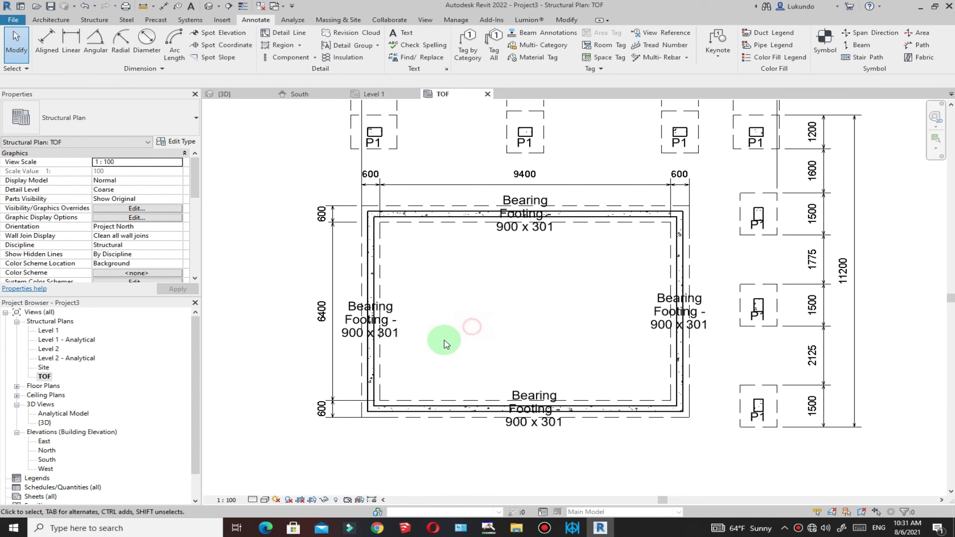
left_click(396, 333)
left_click(432, 272)
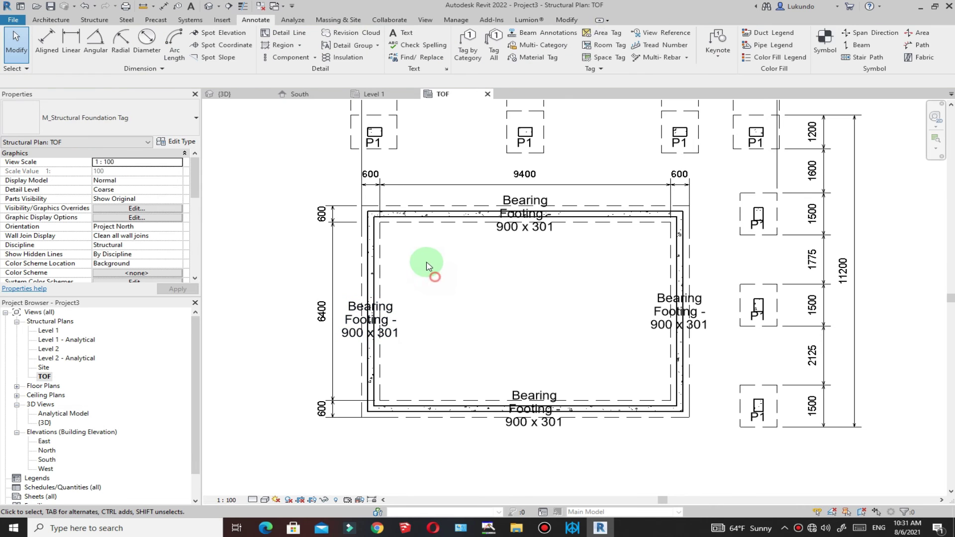
Step: Rename the west wall footing's foundation type to 600X400mm and deselect the footing
left_click(383, 250)
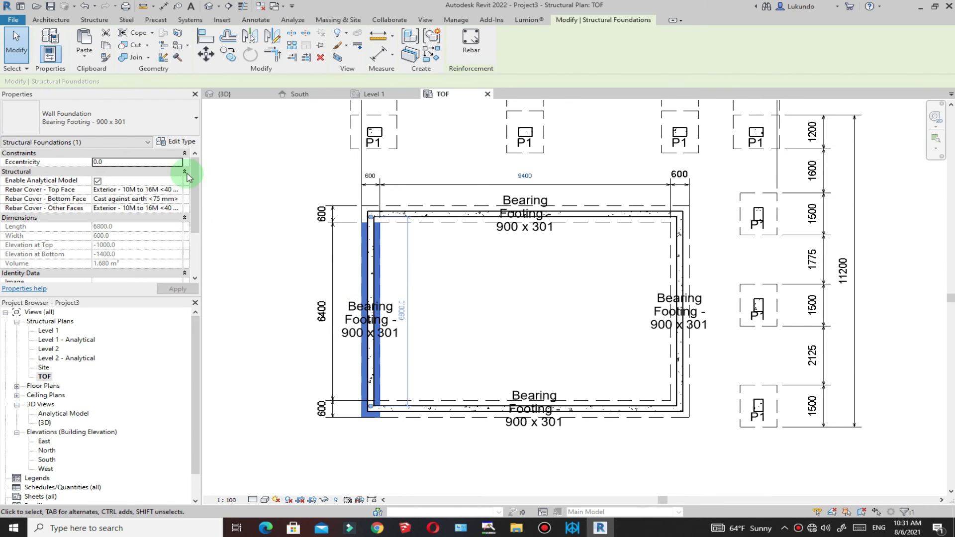
left_click(177, 142)
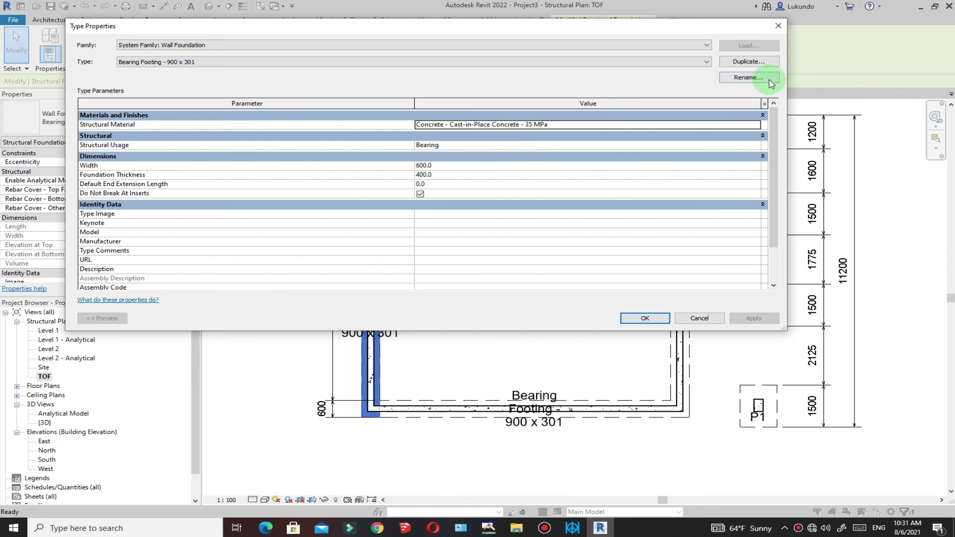
left_click(745, 78)
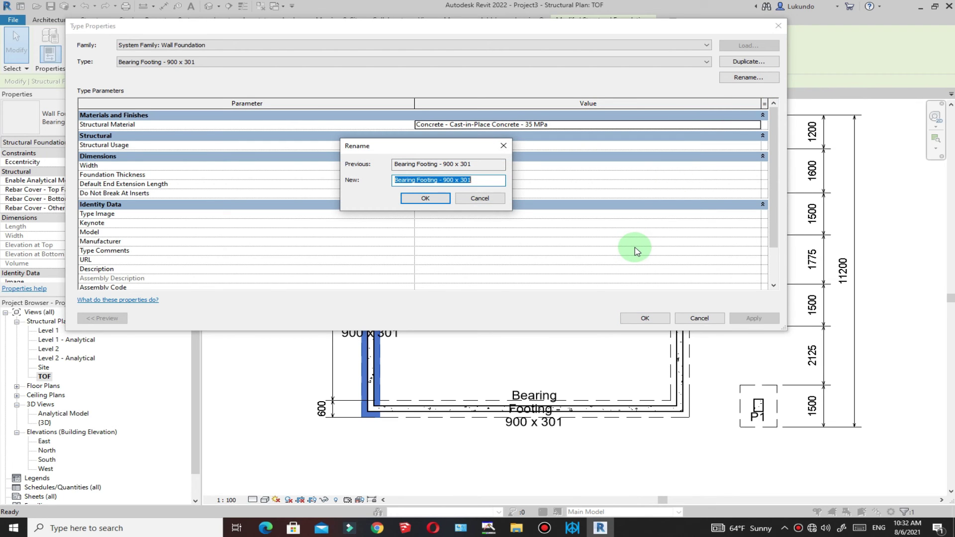
type("600X400")
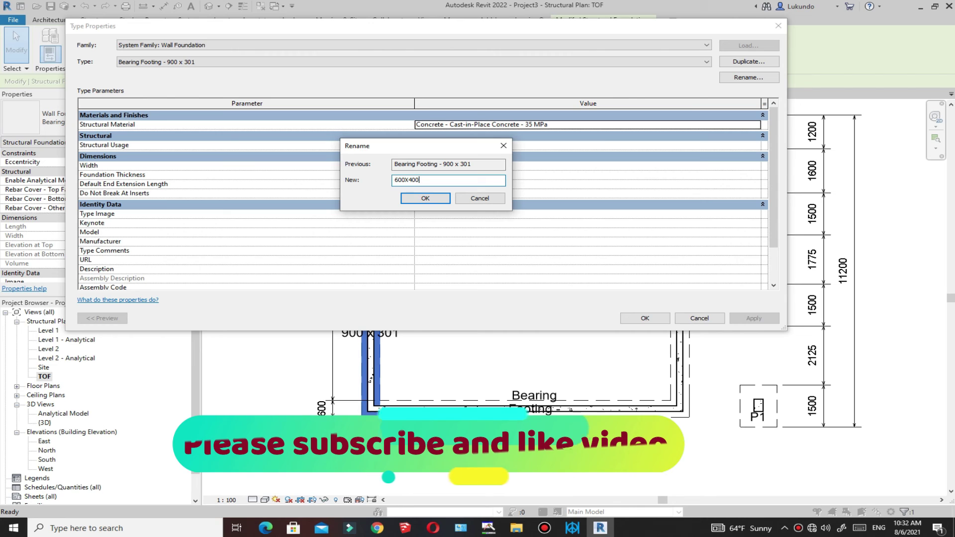
type("M")
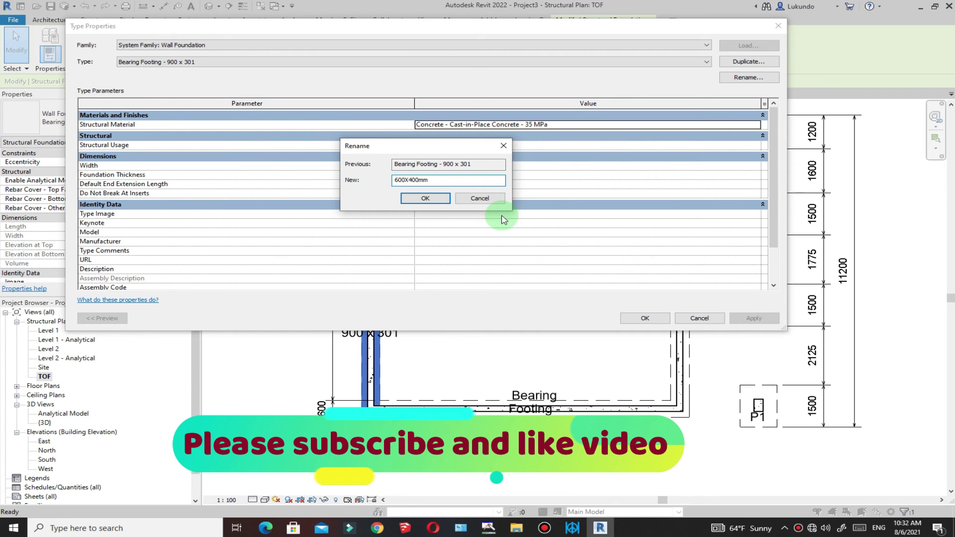
left_click(412, 198)
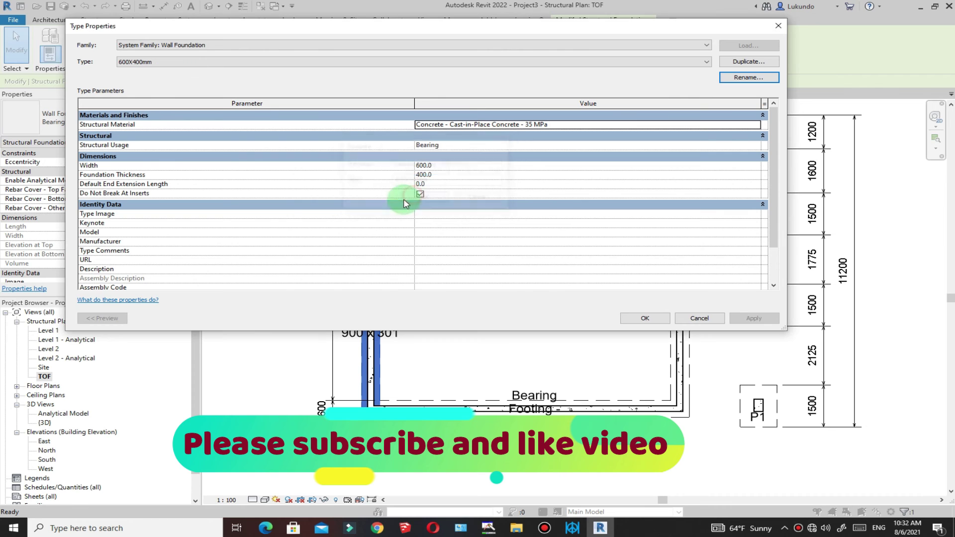
left_click(664, 324)
scroll(657, 312, "down", 3)
scroll(541, 303, "down", 2)
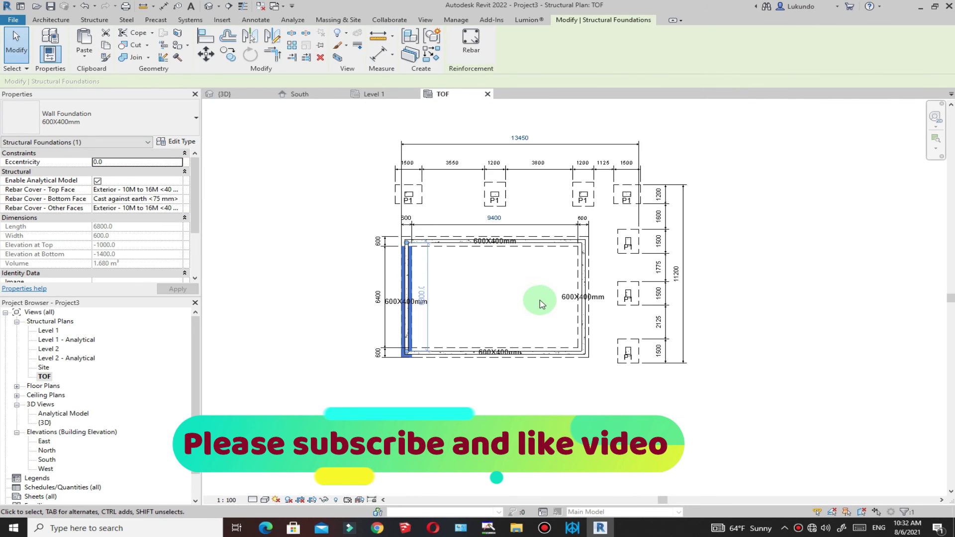
scroll(545, 289, "up", 3)
left_click(516, 300)
Step: Delete the foundation tags on the east and west wall footings
scroll(517, 299, "down", 4)
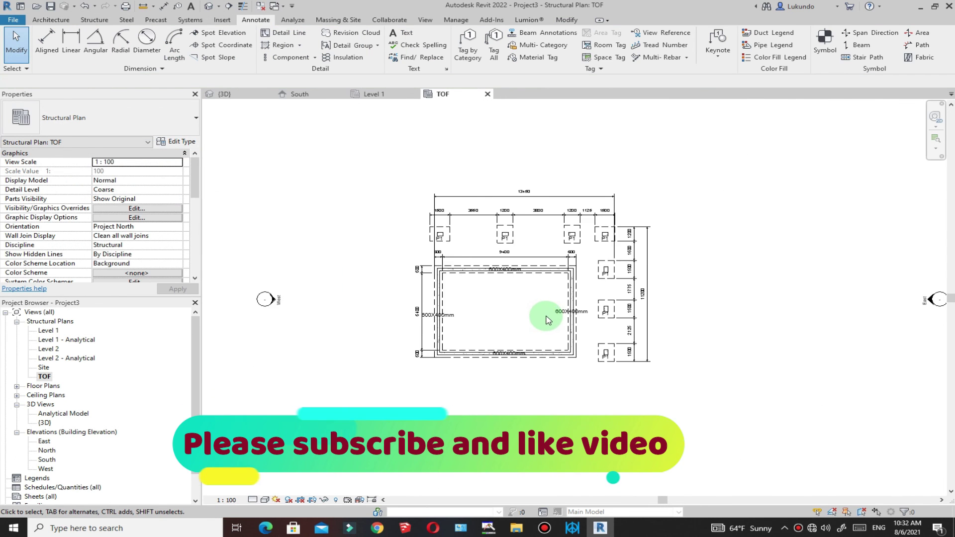
scroll(547, 320, "up", 2)
left_click(550, 320)
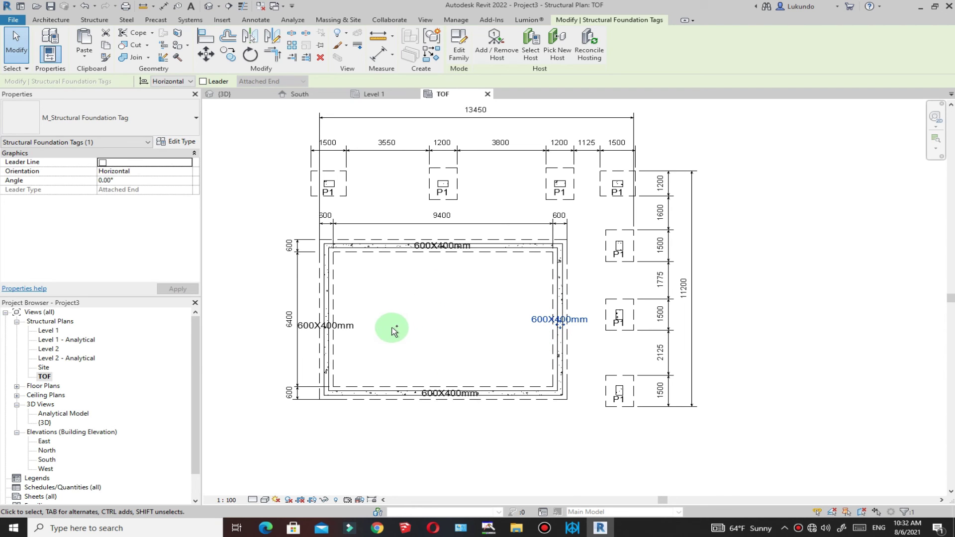
left_click(357, 327, "ctrl")
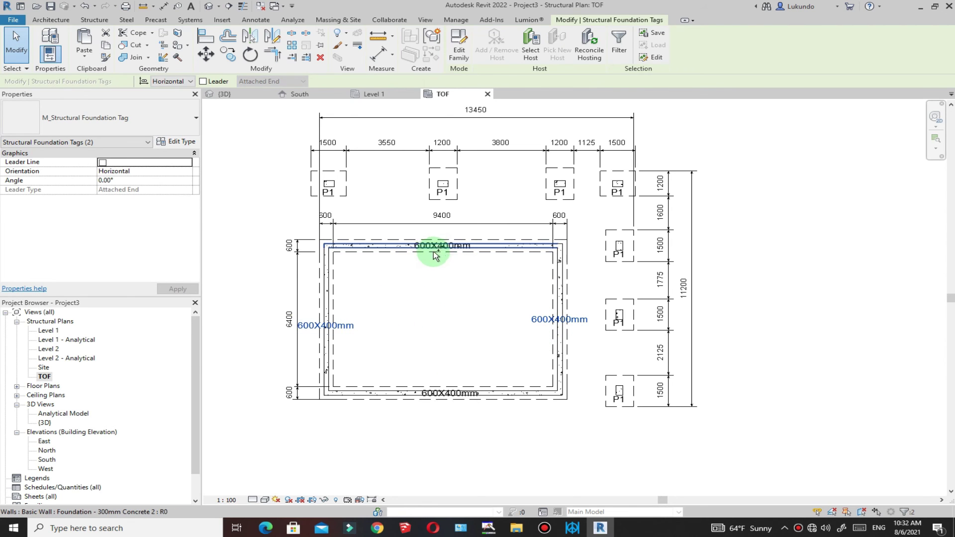
scroll(434, 255, "up", 3)
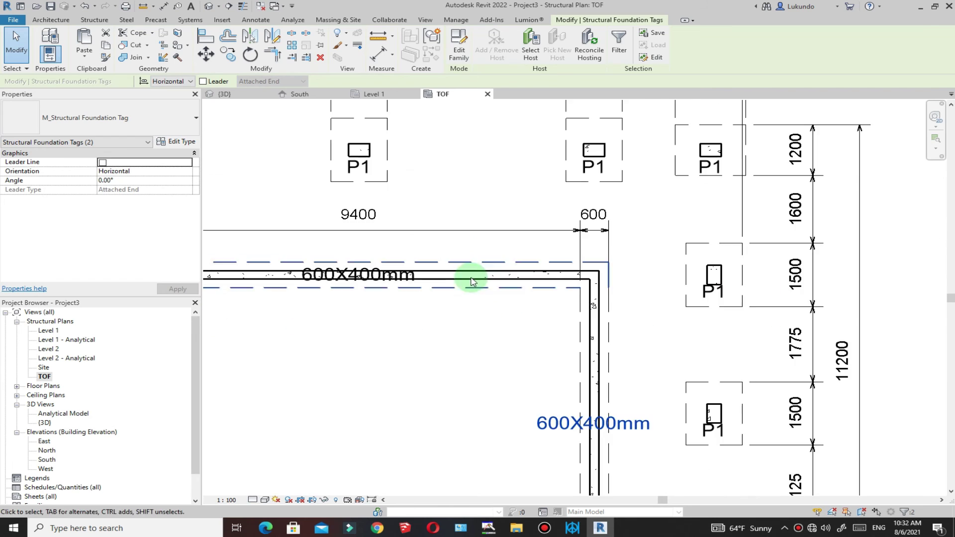
scroll(471, 281, "down", 3)
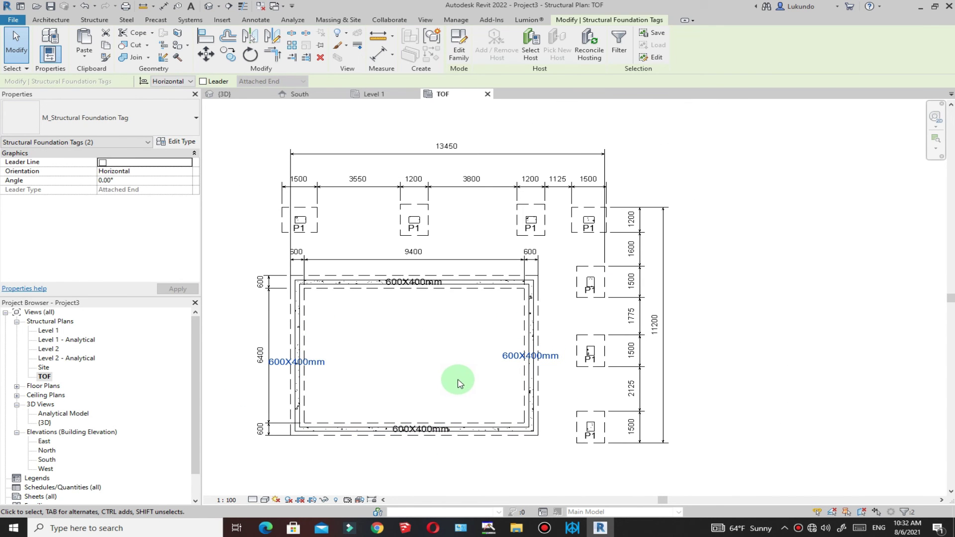
left_click(320, 57)
scroll(423, 328, "up", 3)
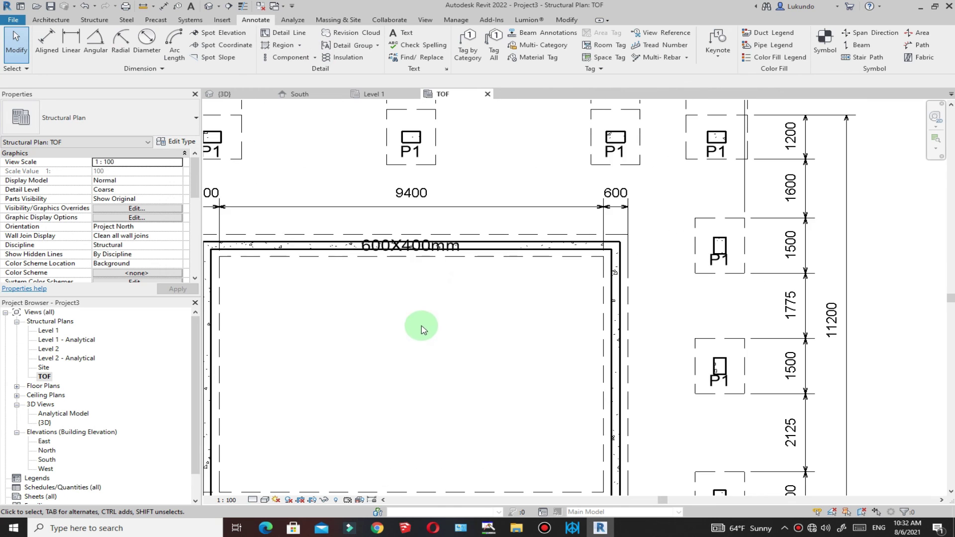
scroll(473, 413, "down", 3)
Step: Move the south wall footing's tag down so it sits just outside the footing outline, and deselect it
scroll(441, 366, "up", 2)
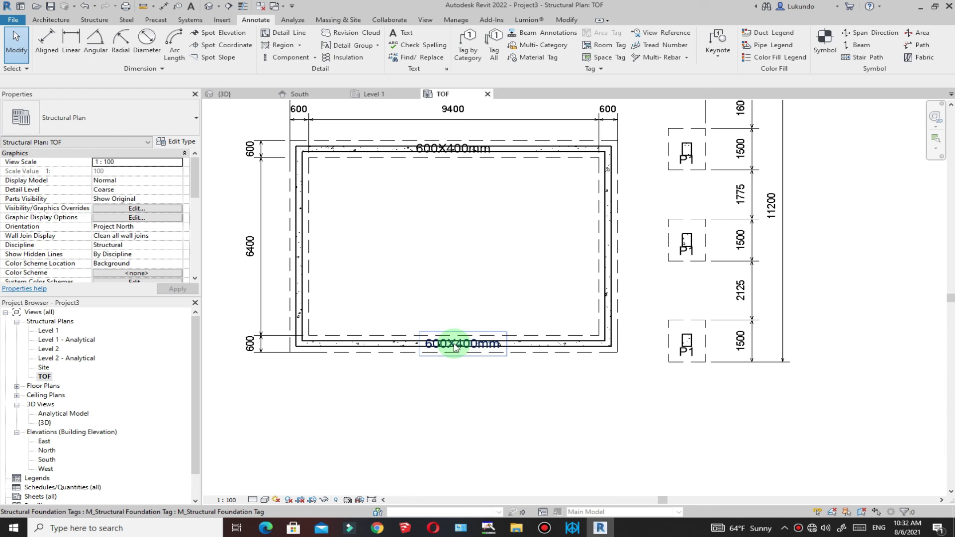
left_click(454, 346)
left_click_drag(454, 348, 454, 376)
scroll(454, 377, "down", 2)
key("Escape")
scroll(462, 299, "up", 3)
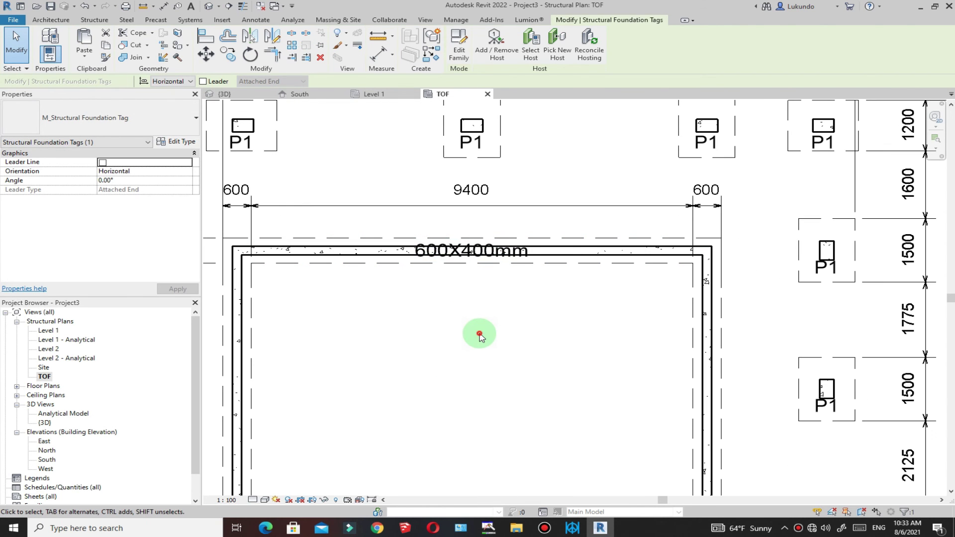
key("Escape")
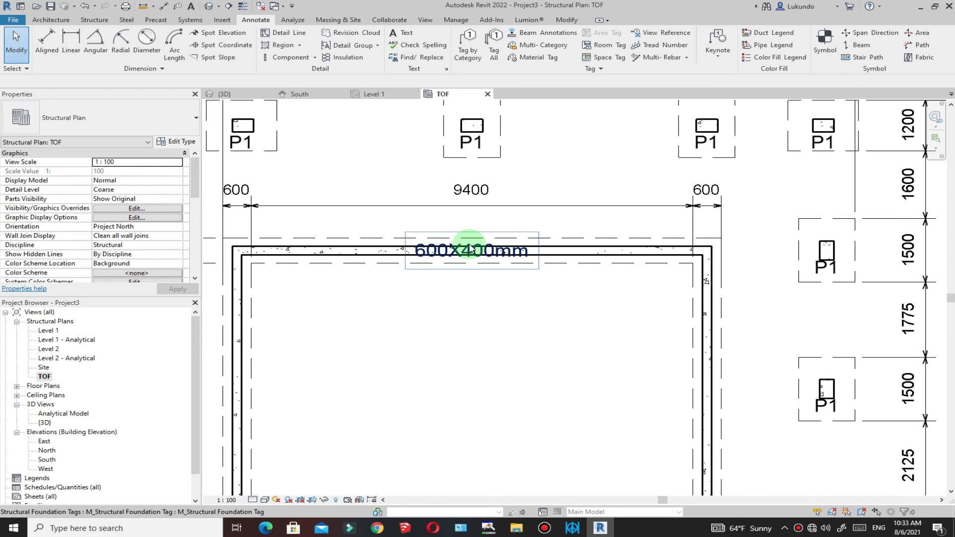
Step: Move the north wall footing's tag up between the footing outline and the dimension string, and deselect it
left_click(470, 250)
left_click_drag(470, 250, 470, 222)
left_click(495, 319)
scroll(494, 288, "down", 3)
scroll(443, 316, "up", 1)
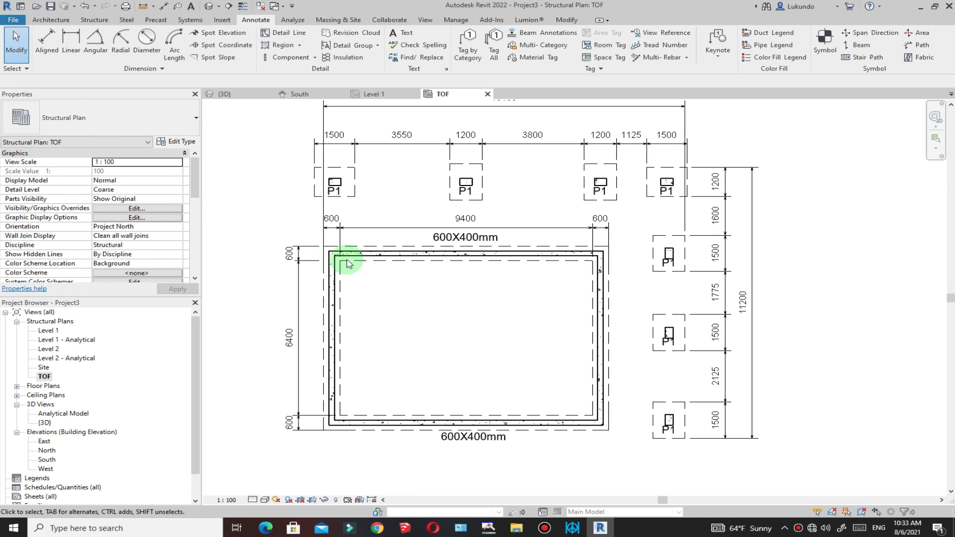
Step: Open the M_Structural Foundation Tag family for editing and enable its Rotate with component parameter
scroll(486, 266, "up", 3)
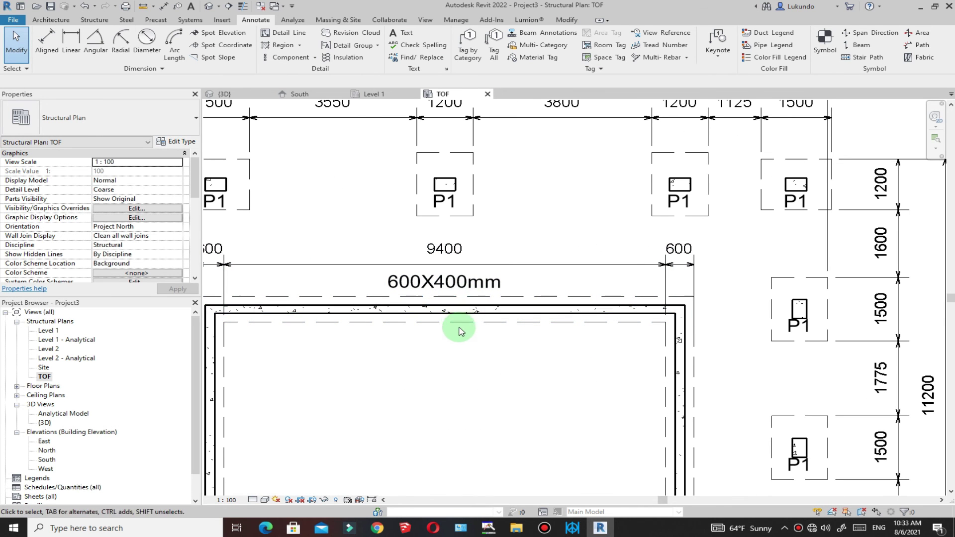
left_click(465, 284)
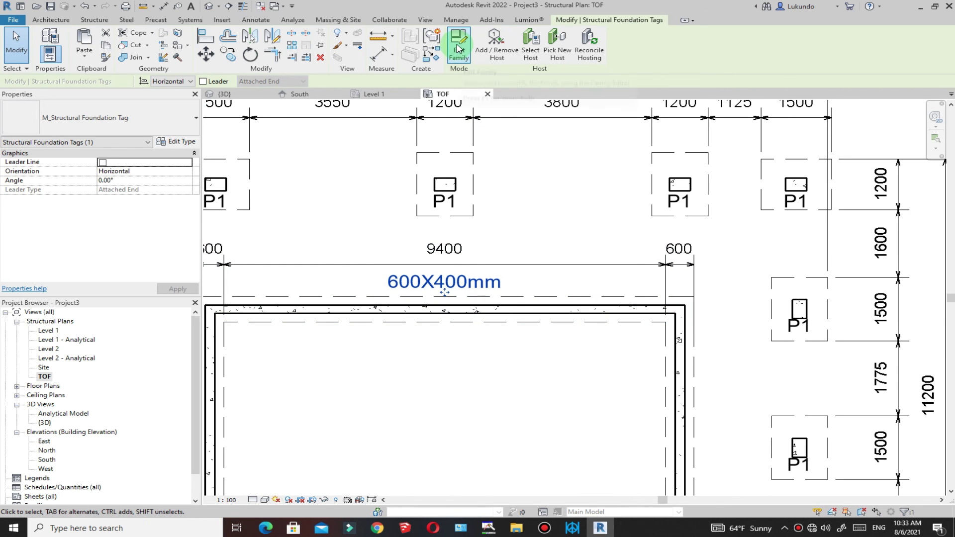
key("e")
key("f")
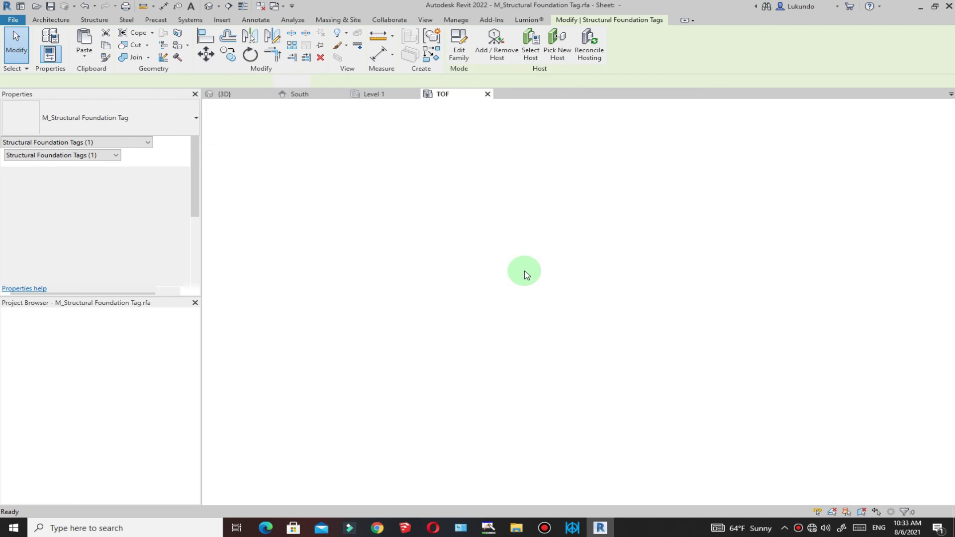
scroll(501, 298, "down", 2)
scroll(501, 299, "up", 1)
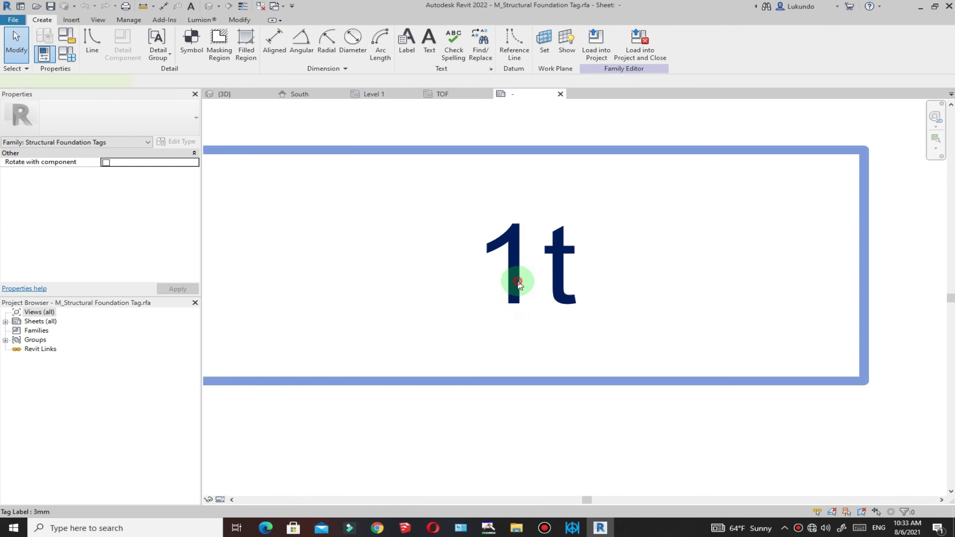
scroll(511, 277, "down", 1)
left_click(383, 297)
scroll(383, 297, "down", 1)
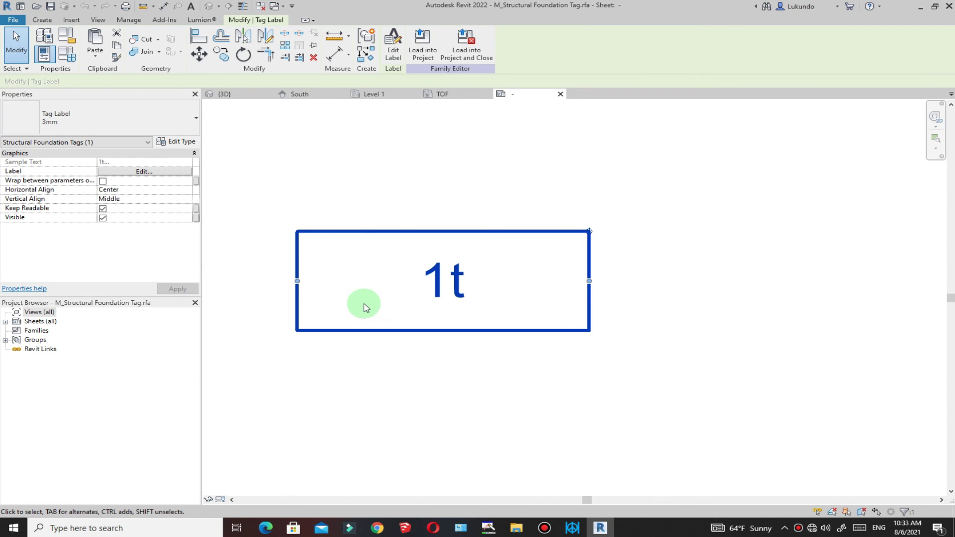
left_click(69, 39)
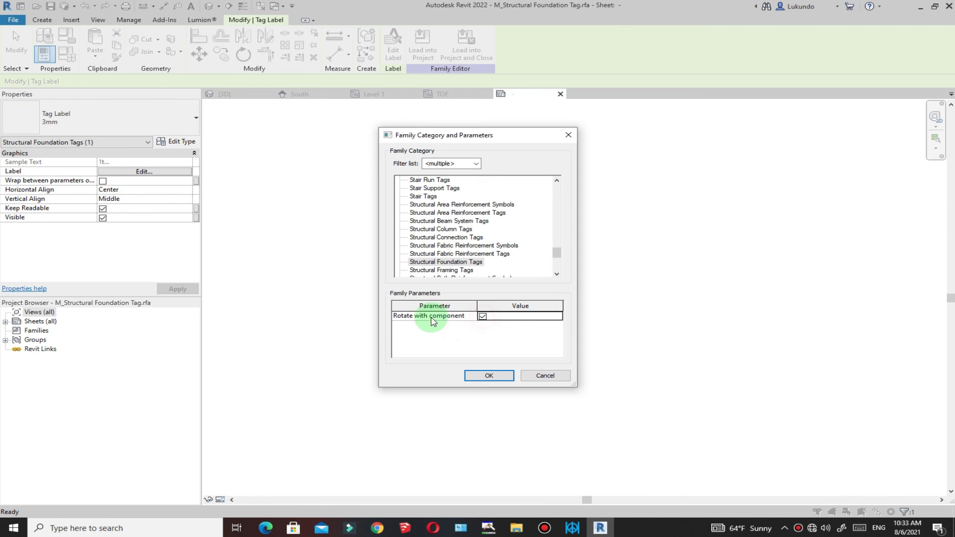
left_click(490, 376)
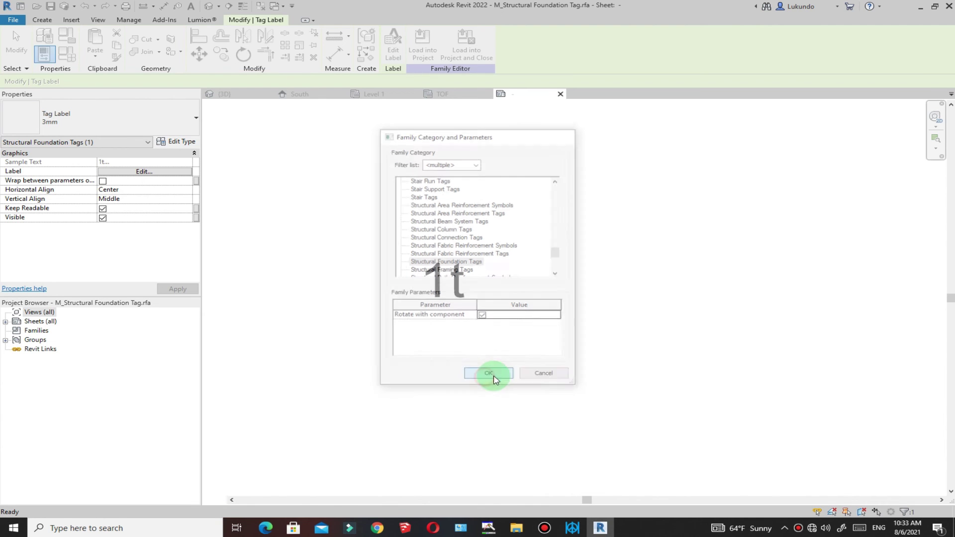
Step: Load the tag family into the project and close it without saving, overwriting the existing version and its parameter values
left_click(444, 41)
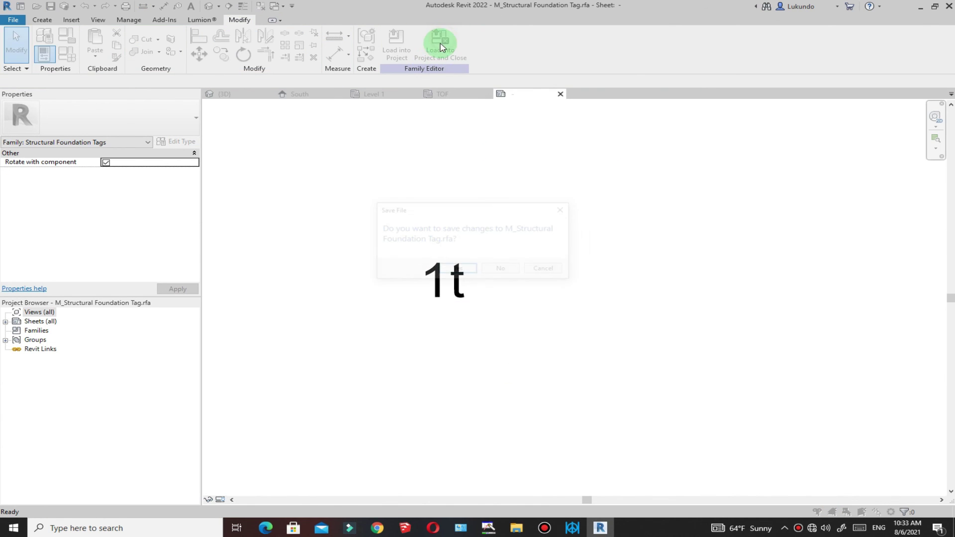
left_click(502, 270)
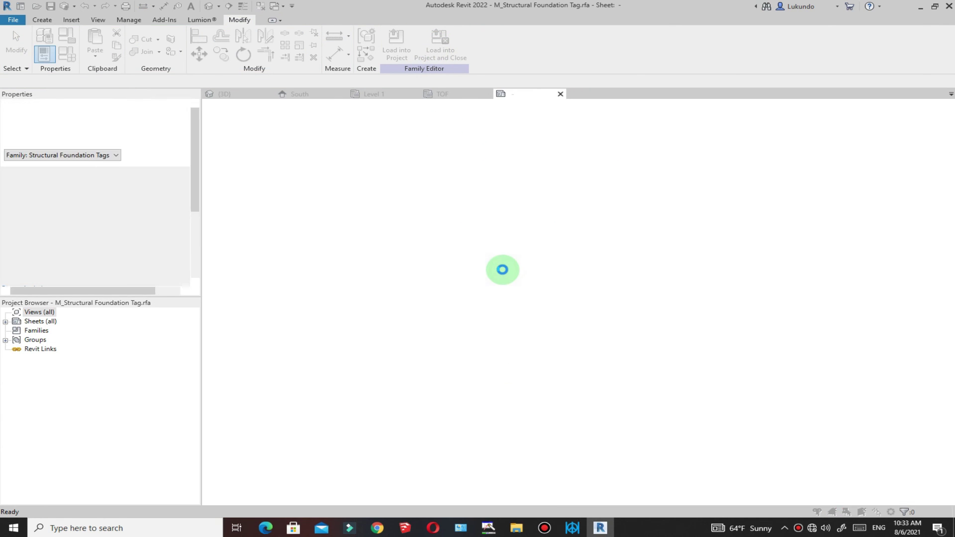
left_click(444, 262)
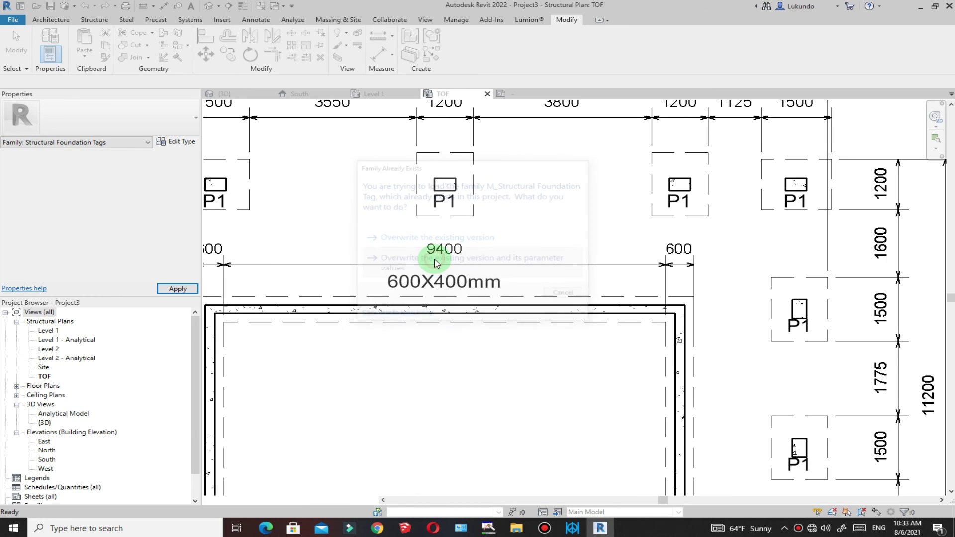
scroll(559, 249, "down", 3)
scroll(523, 242, "up", 2)
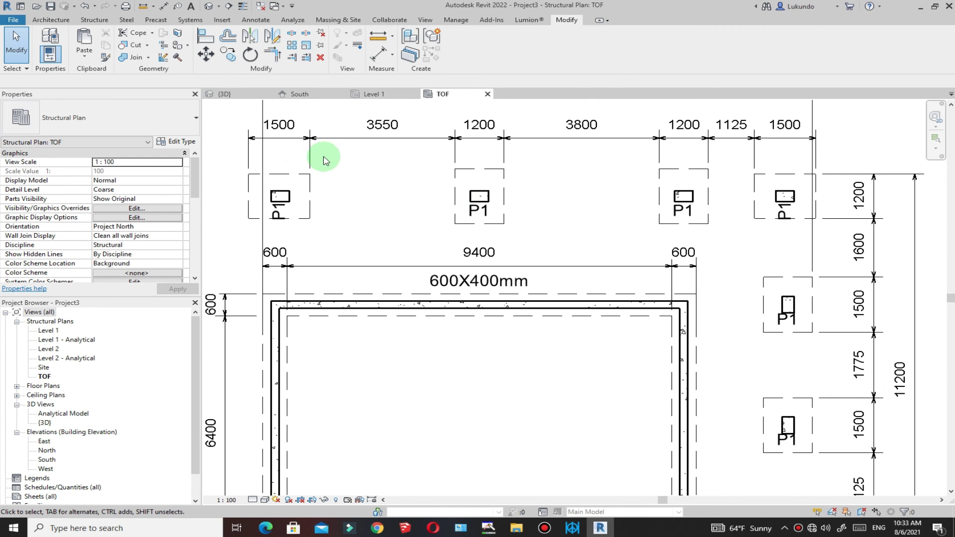
Step: Tag the west wall footing by category with a horizontal 600X400mm tag without a leader
left_click(254, 22)
left_click(462, 42)
scroll(476, 196, "down", 1)
left_click(476, 197)
scroll(477, 198, "down", 3)
scroll(422, 261, "up", 5)
scroll(433, 260, "down", 2)
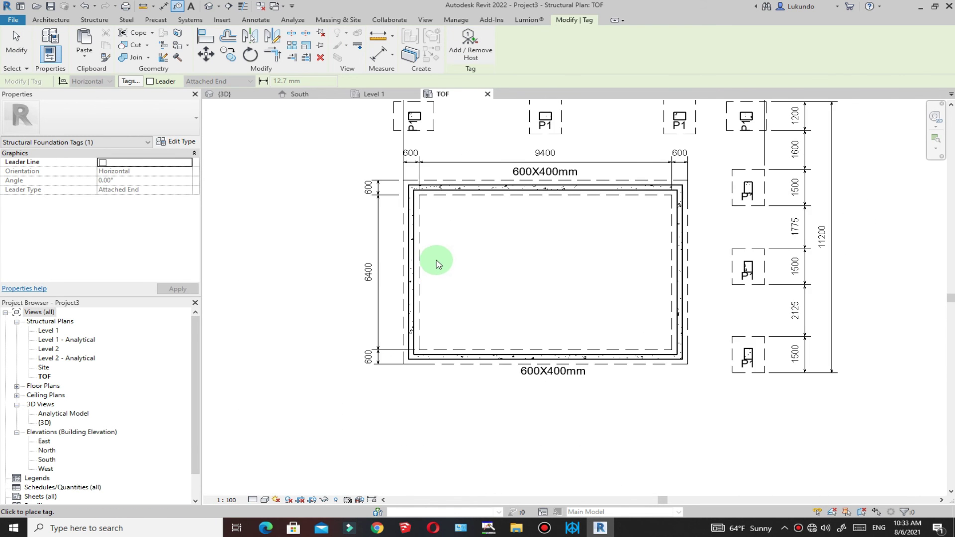
scroll(411, 260, "up", 2)
scroll(423, 269, "down", 2)
scroll(437, 268, "up", 1)
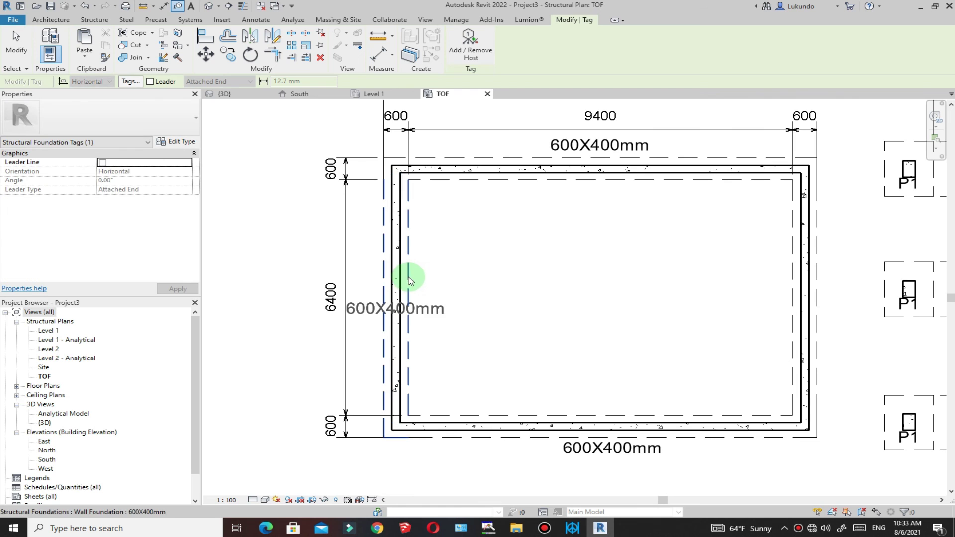
scroll(409, 281, "up", 2)
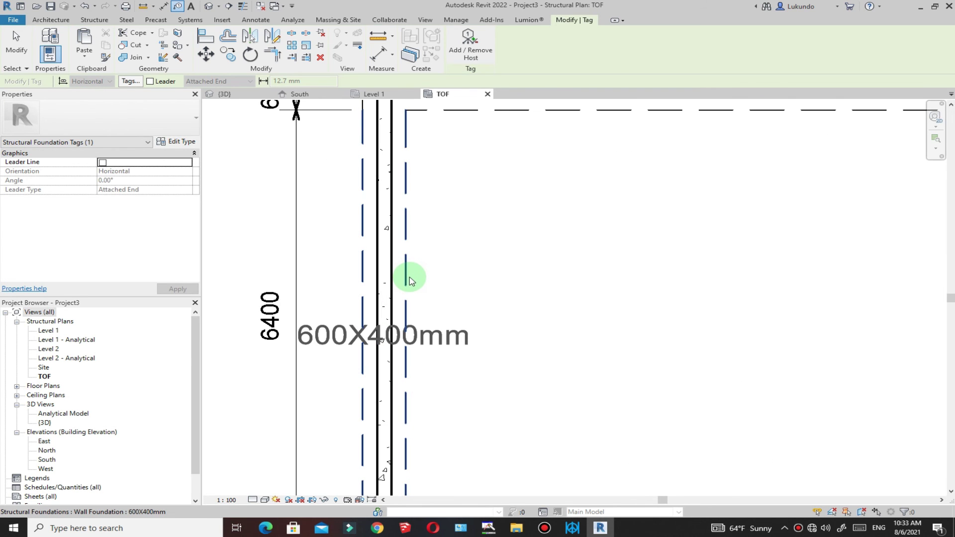
scroll(409, 278, "down", 3)
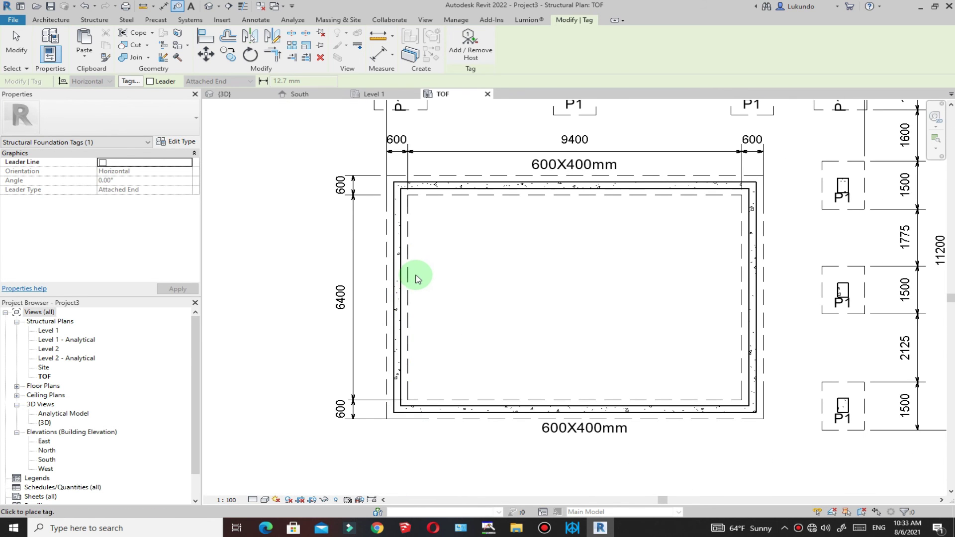
left_click(411, 275)
Step: Tag the east wall footing with a 600X400mm tag without a leader, end tagging and clear the selection
left_click(737, 273)
scroll(447, 315, "down", 2)
scroll(520, 301, "up", 1)
scroll(460, 235, "down", 2)
scroll(461, 235, "up", 2)
left_click(15, 45)
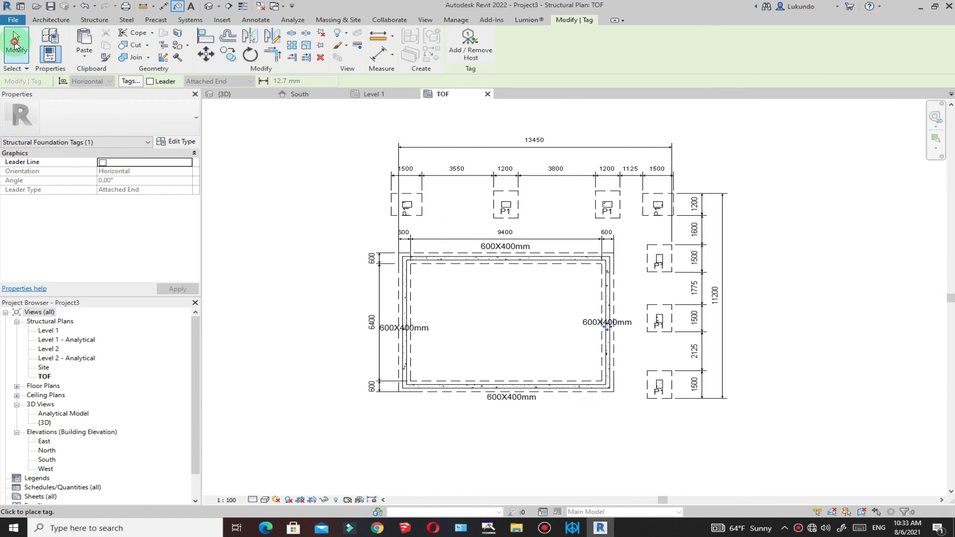
scroll(450, 281, "up", 3)
scroll(442, 281, "down", 2)
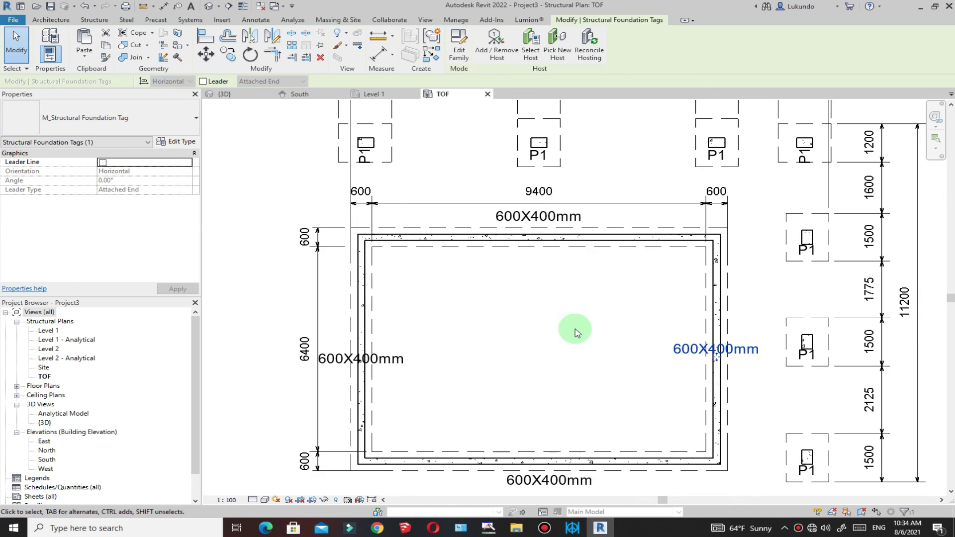
scroll(576, 332, "down", 2)
key("Escape")
Step: Review the dimensioned and tagged TOF foundation plan, checking it against the 3D view and the Level 1 structural plan
scroll(369, 320, "up", 2)
scroll(598, 245, "down", 2)
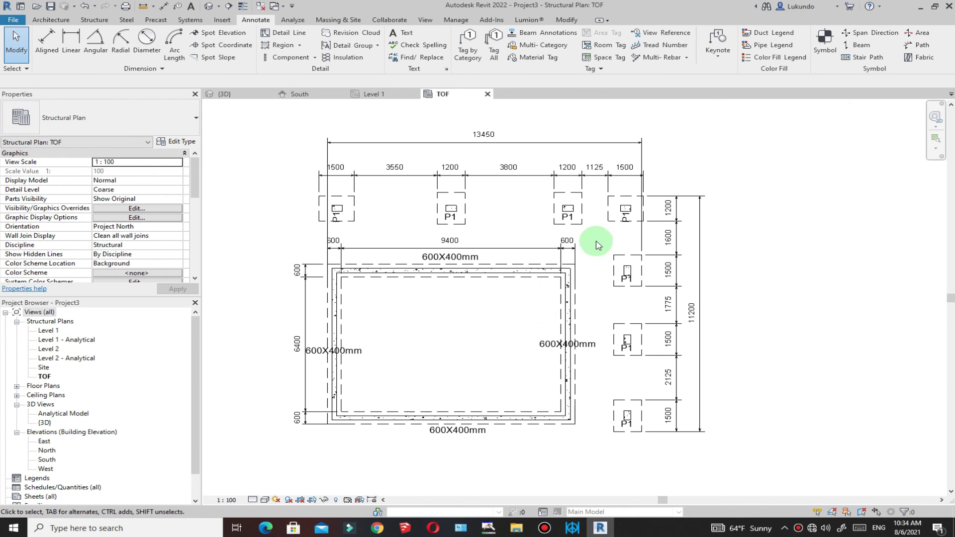
scroll(543, 171, "up", 2)
scroll(469, 219, "down", 1)
scroll(499, 208, "up", 1)
scroll(499, 208, "down", 2)
left_click(224, 94)
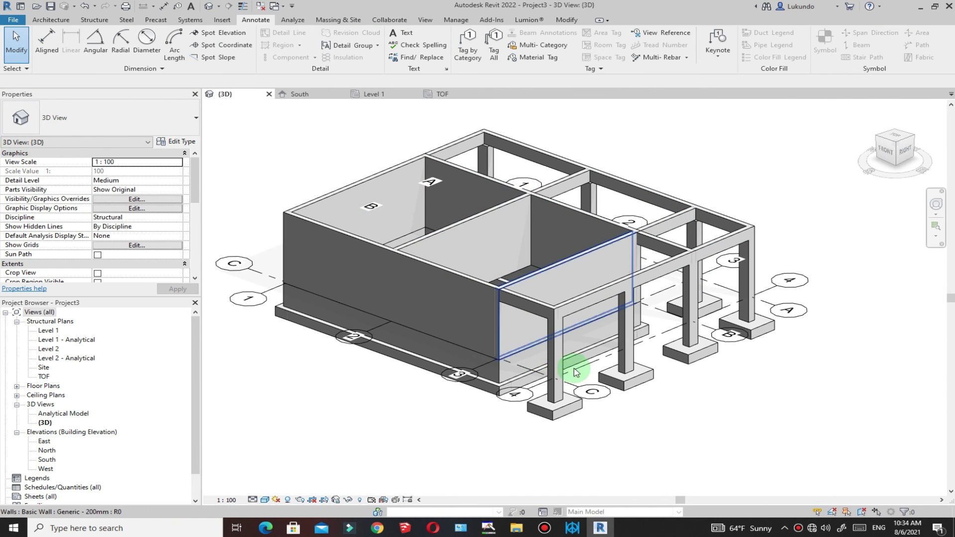
left_click(373, 94)
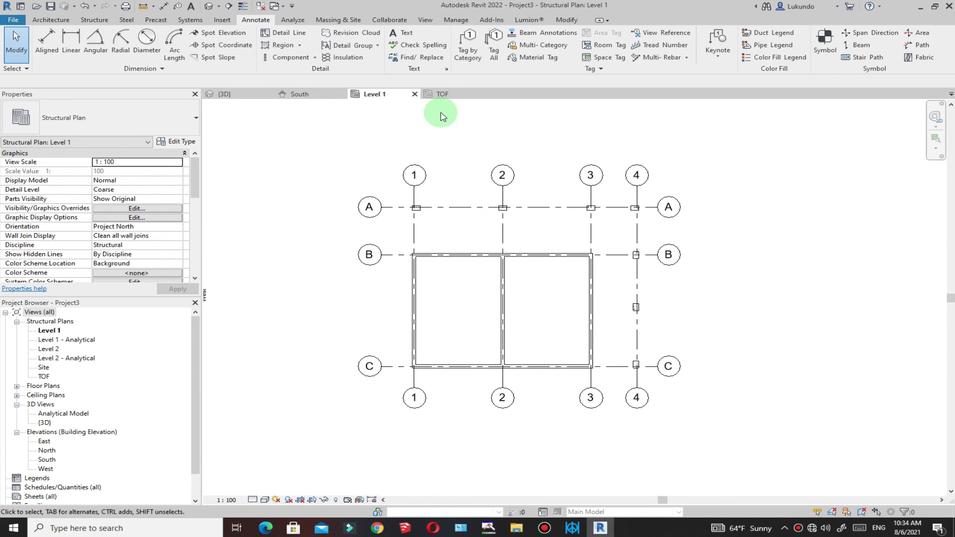
left_click(439, 94)
scroll(585, 227, "up", 3)
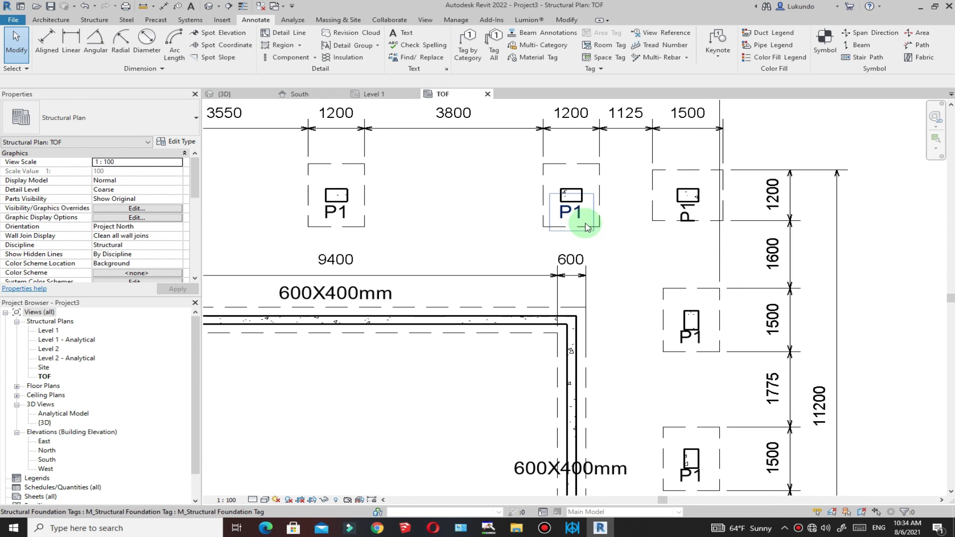
scroll(696, 195, "down", 4)
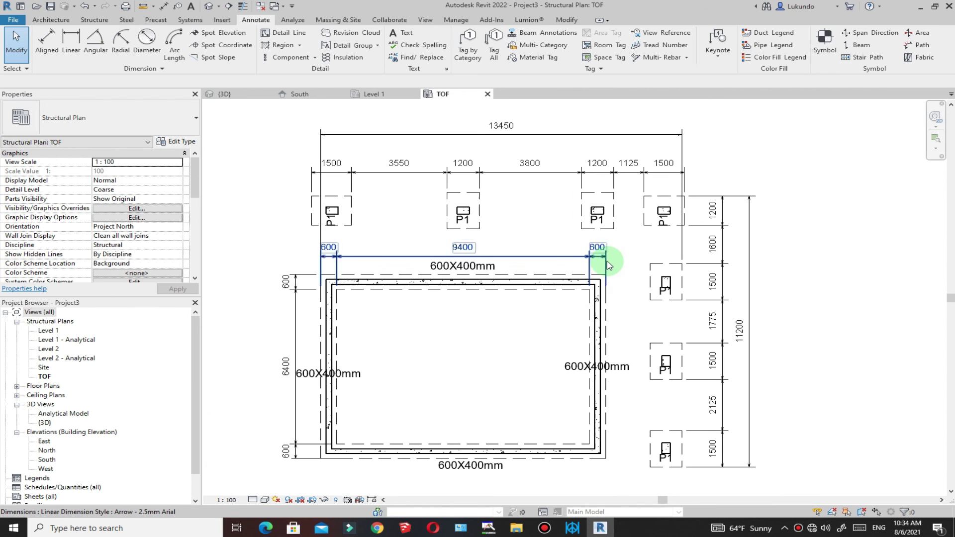
scroll(438, 221, "up", 1)
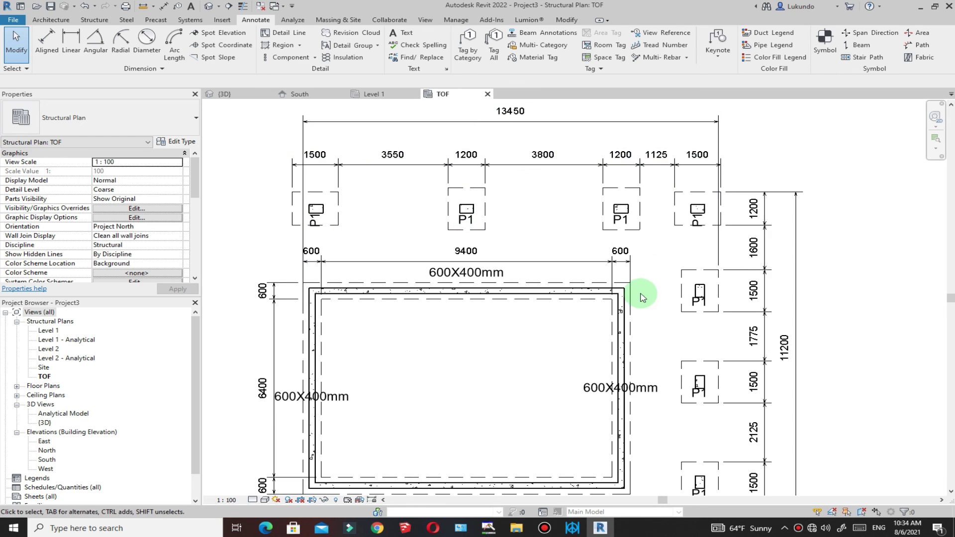
scroll(650, 336, "up", 2)
scroll(477, 331, "up", 2)
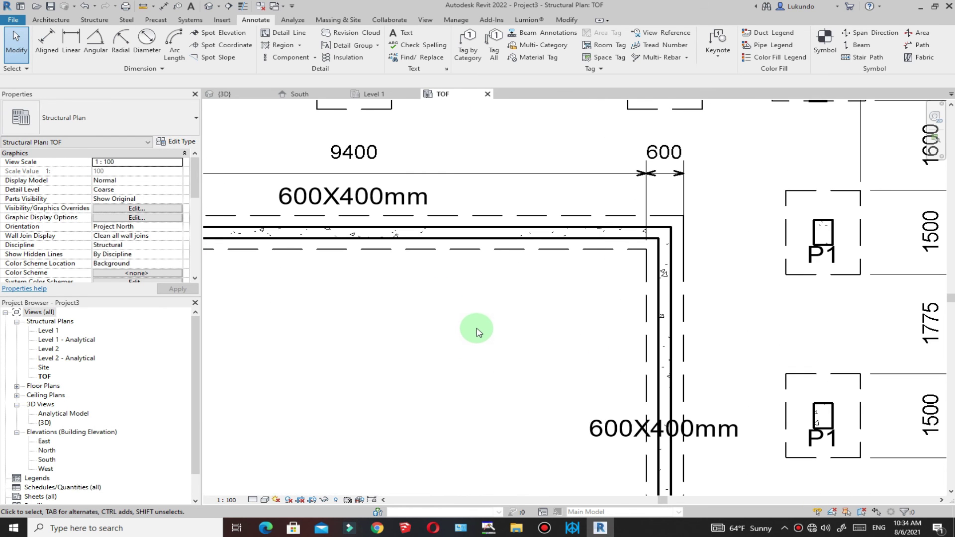